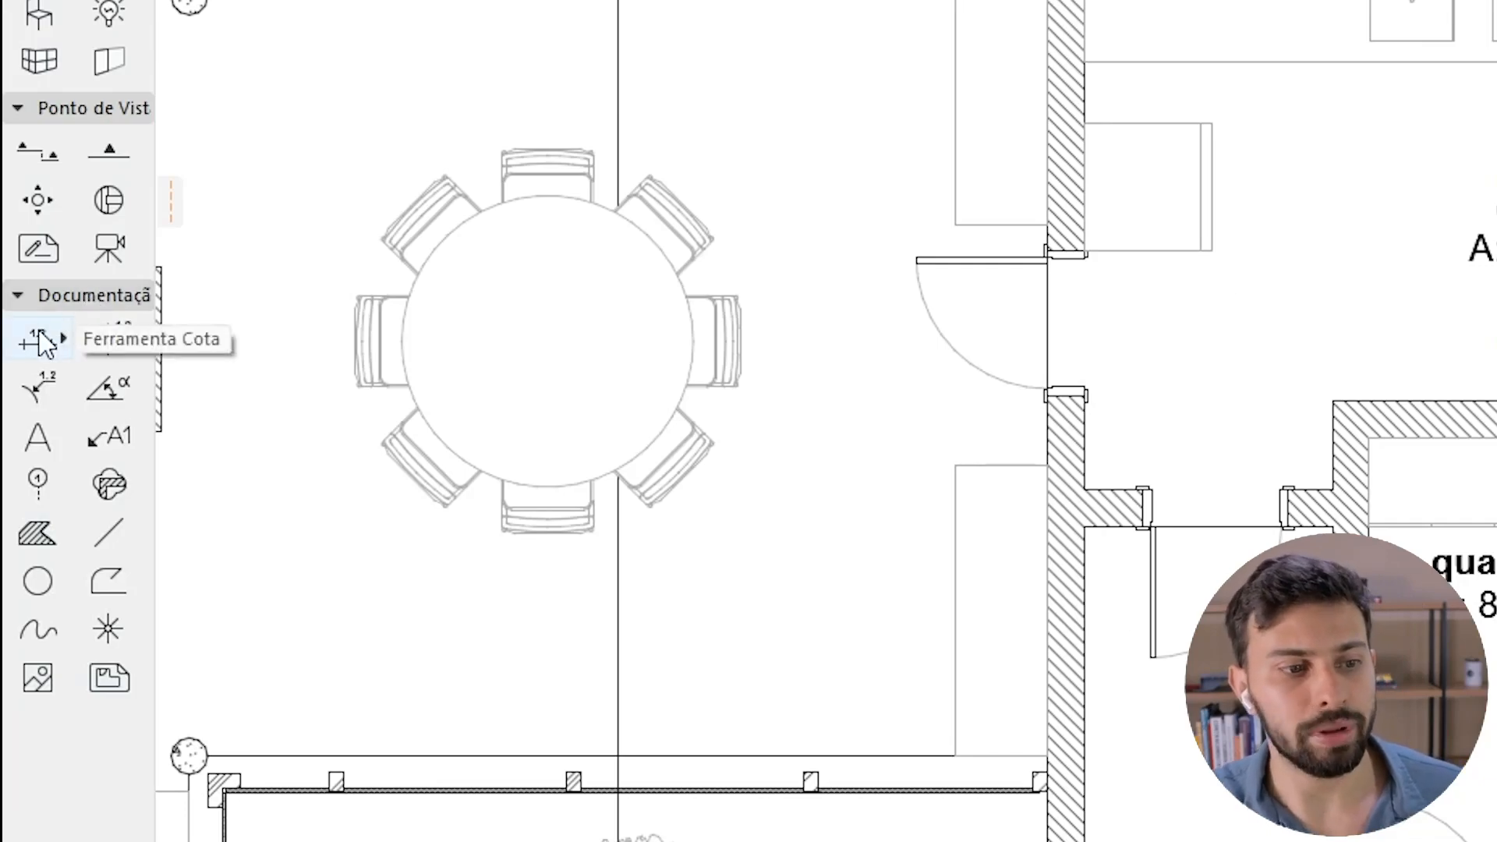
Activate the Dimension tool and set its layer to A | ARQ-DOC | arquitetura-documentação.ARQ.
left_click(39, 340)
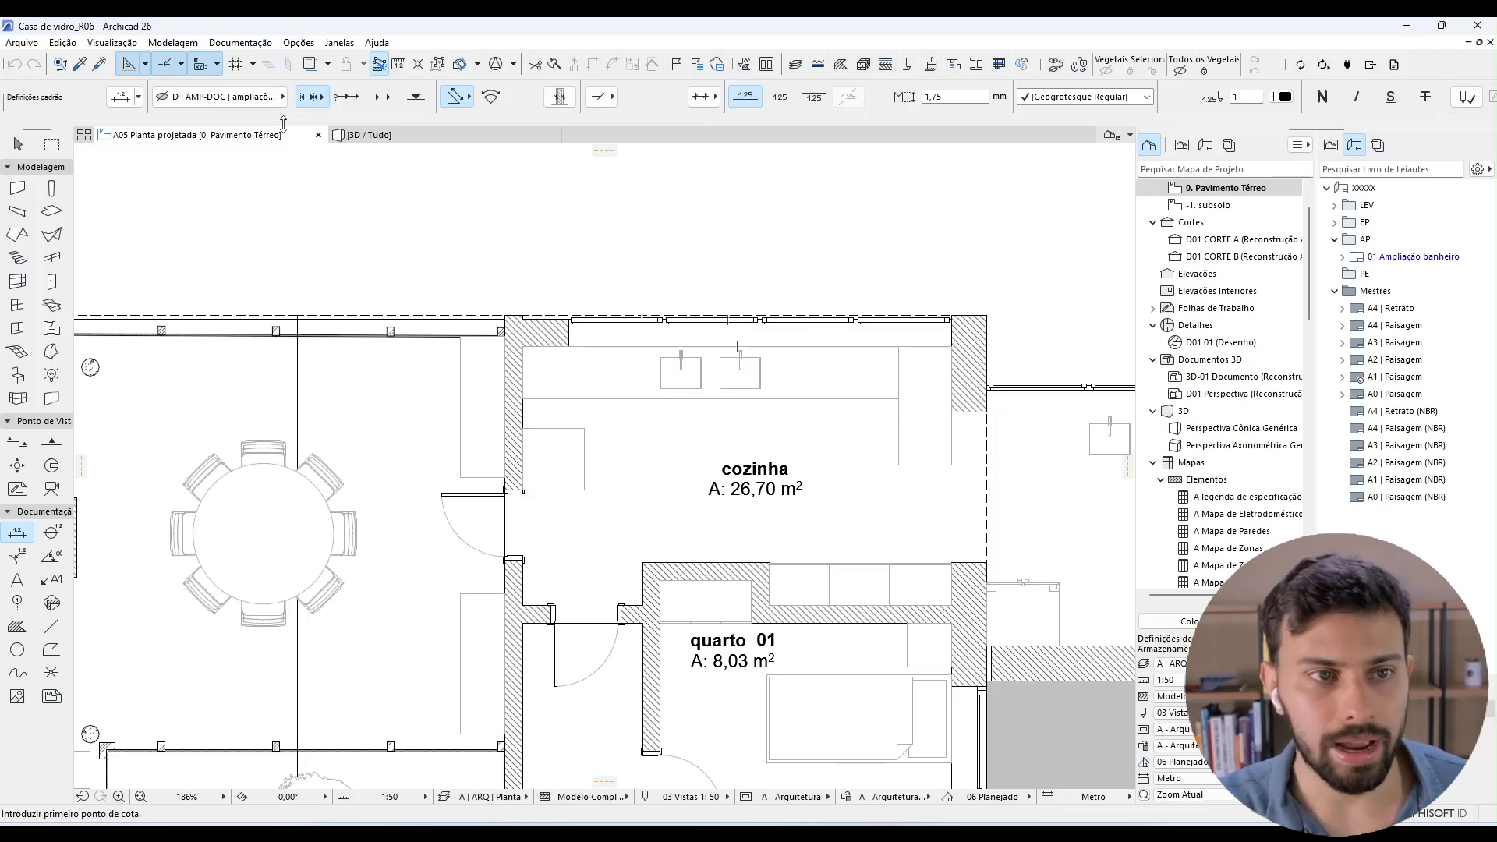
left_click(220, 96)
left_click(407, 204)
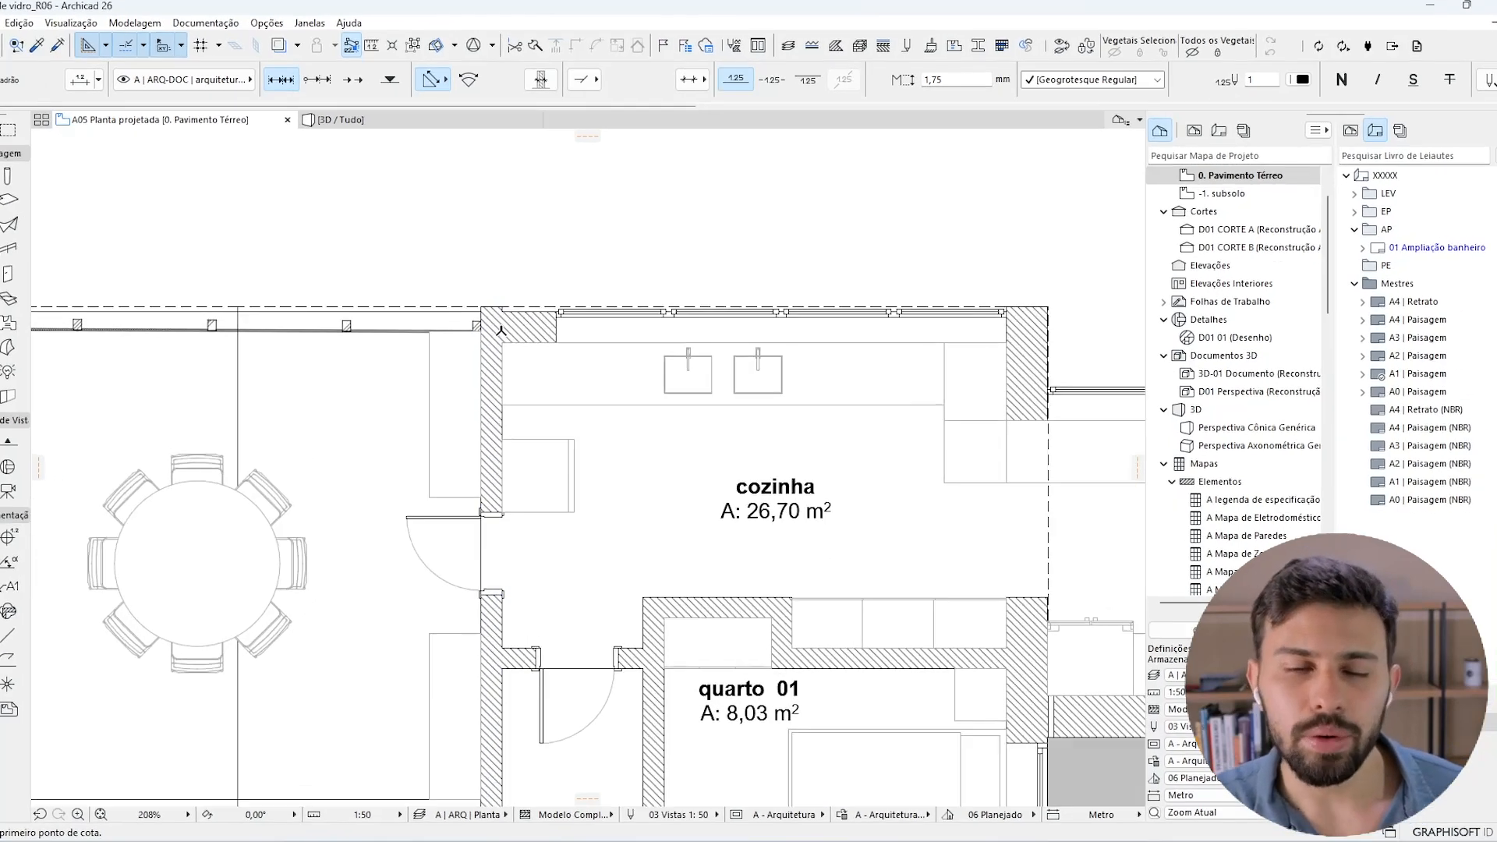
Cycle through the overlapping elements at the upper-left corner of the kitchen wall to see which ones the dimension can reference.
scroll(519, 334, "up", 5)
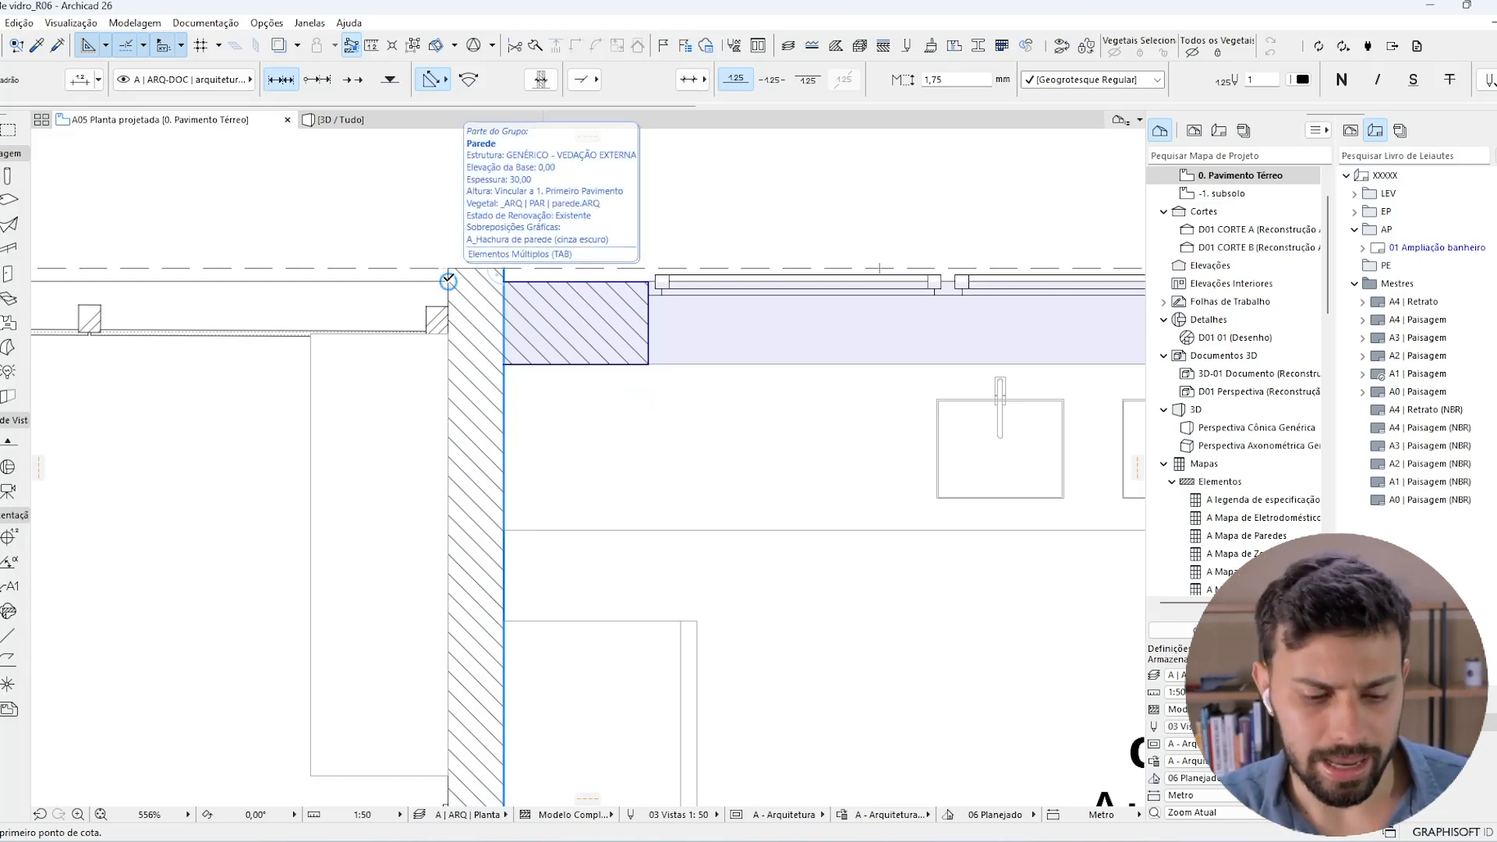
key("Tab")
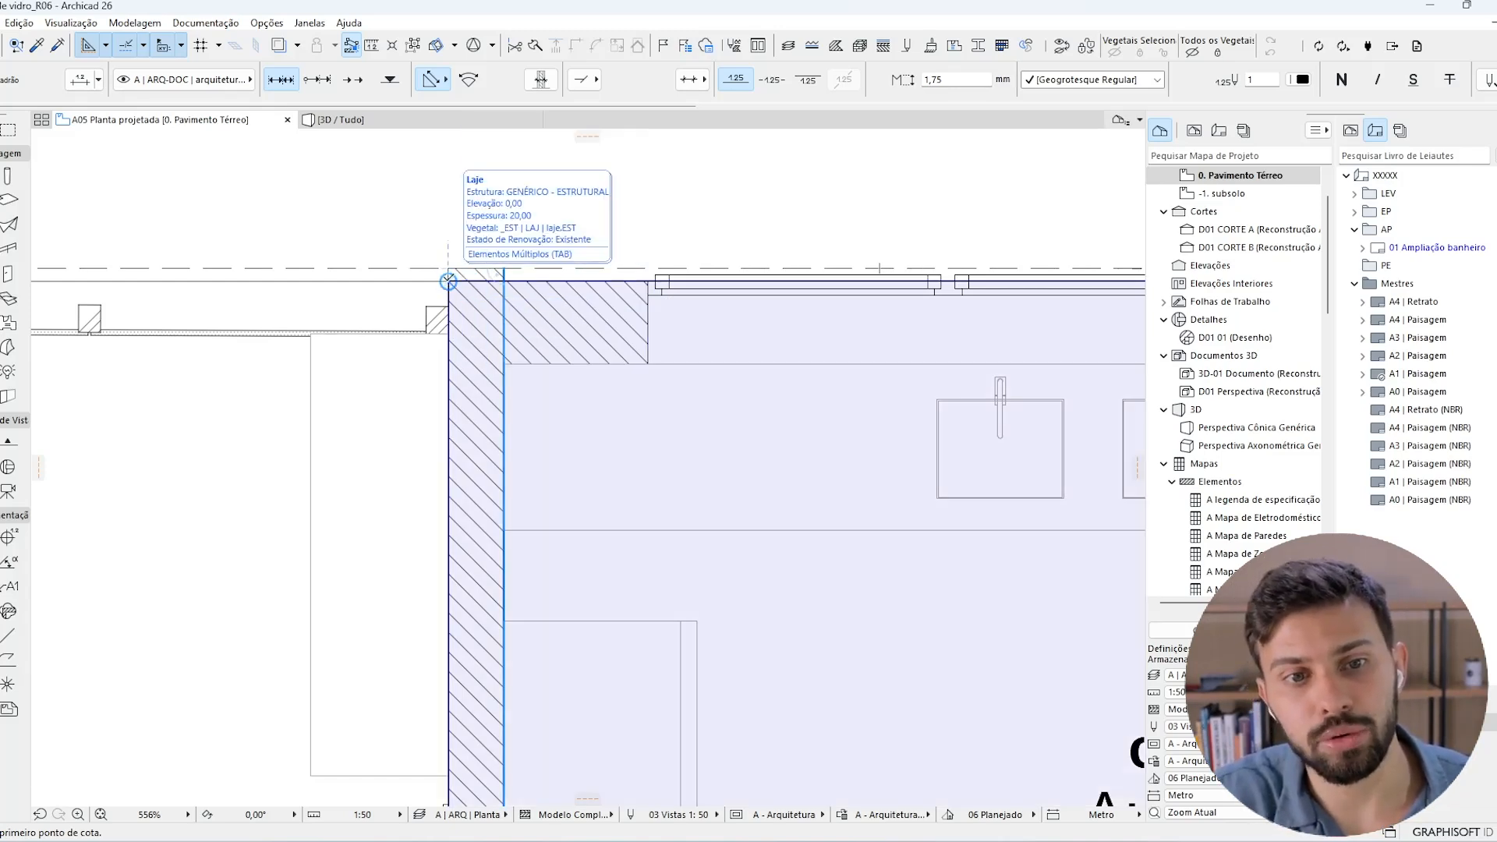
key("Tab")
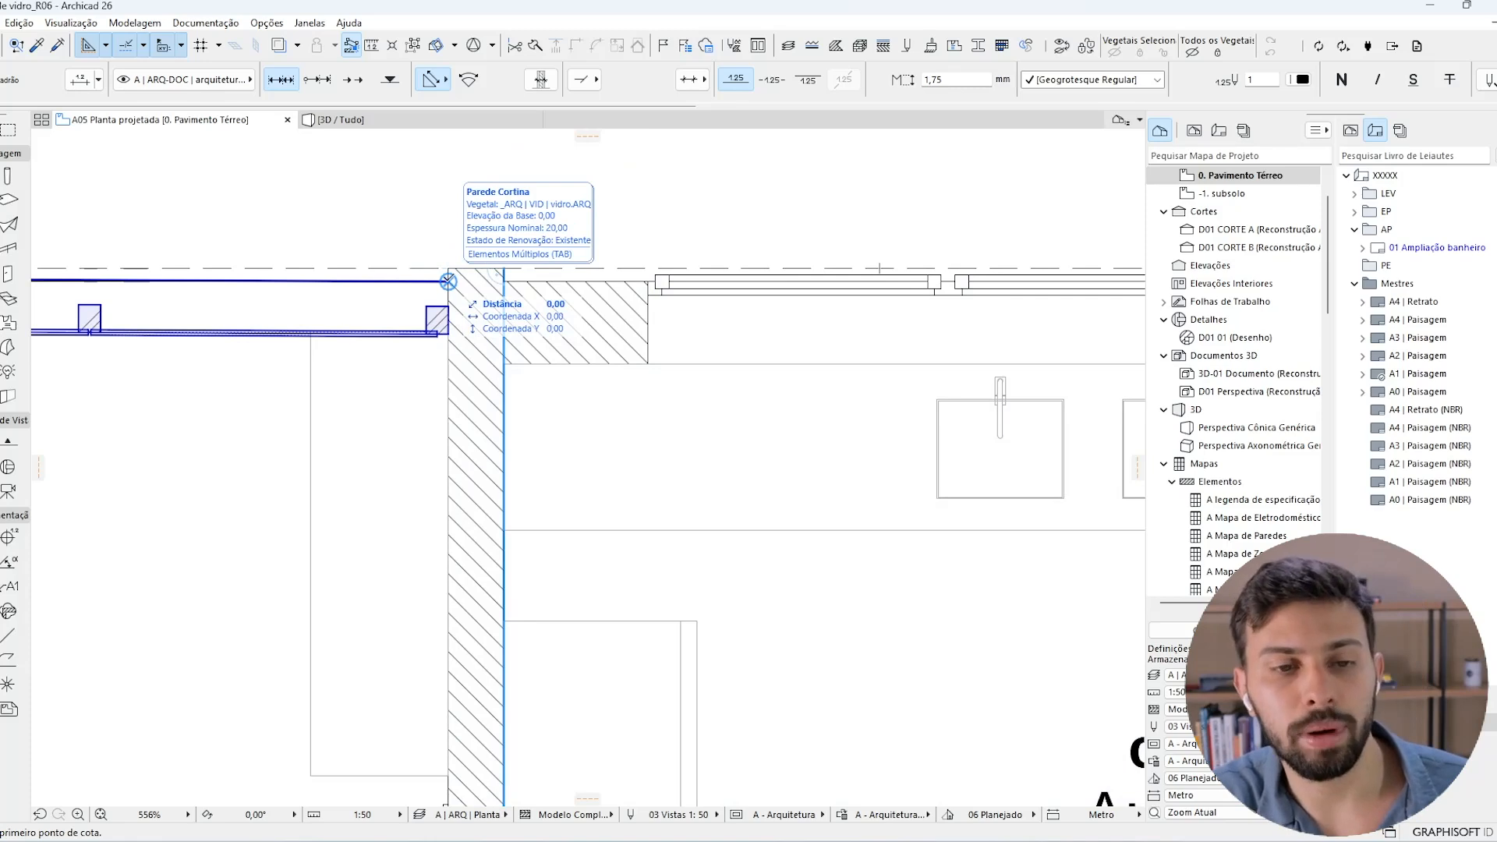
key("Tab")
key("Tab")
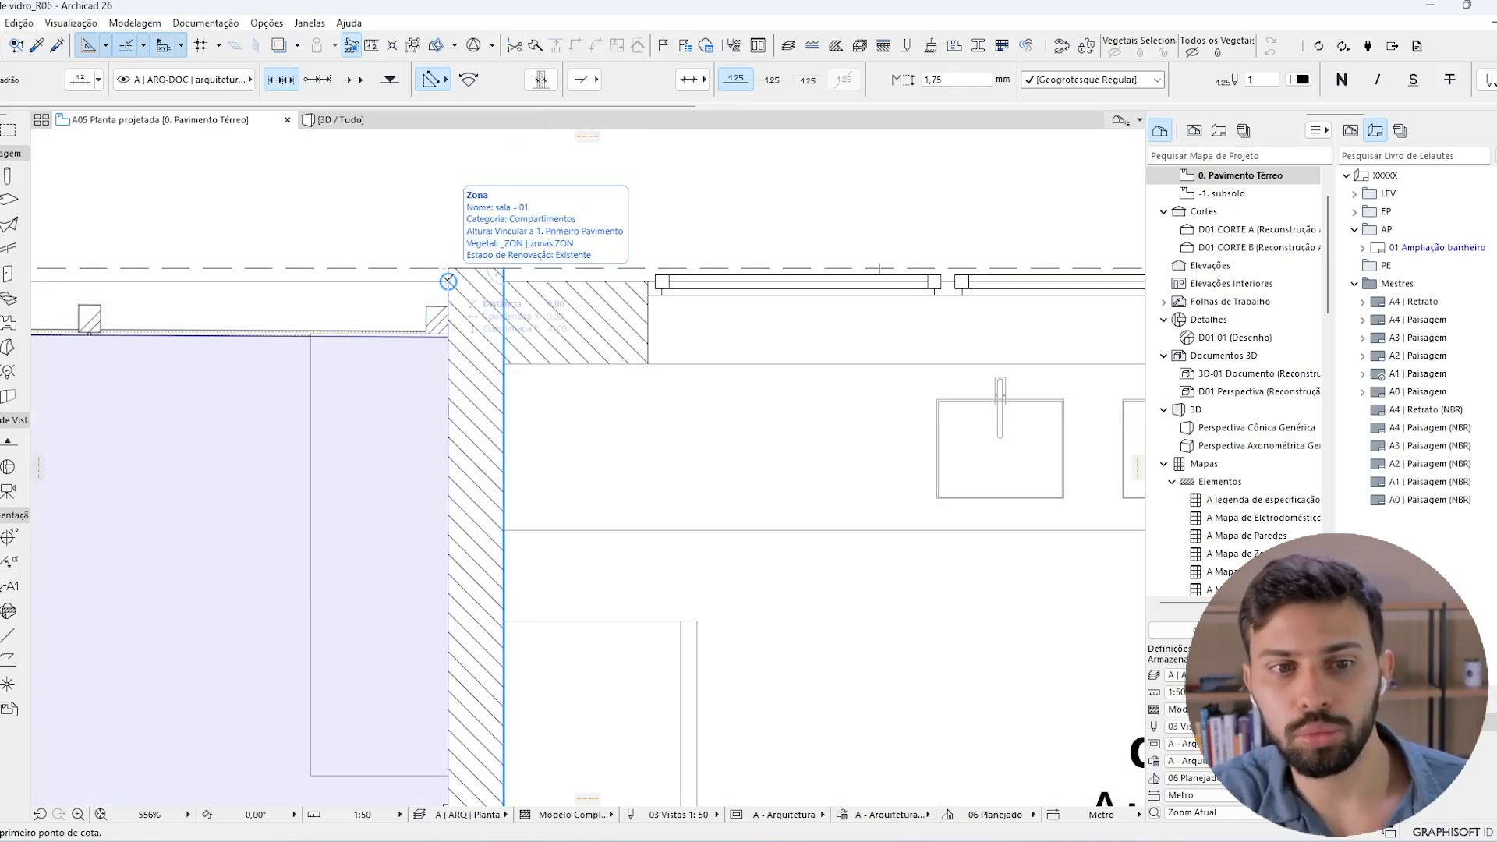
key("Tab")
key("Tab")
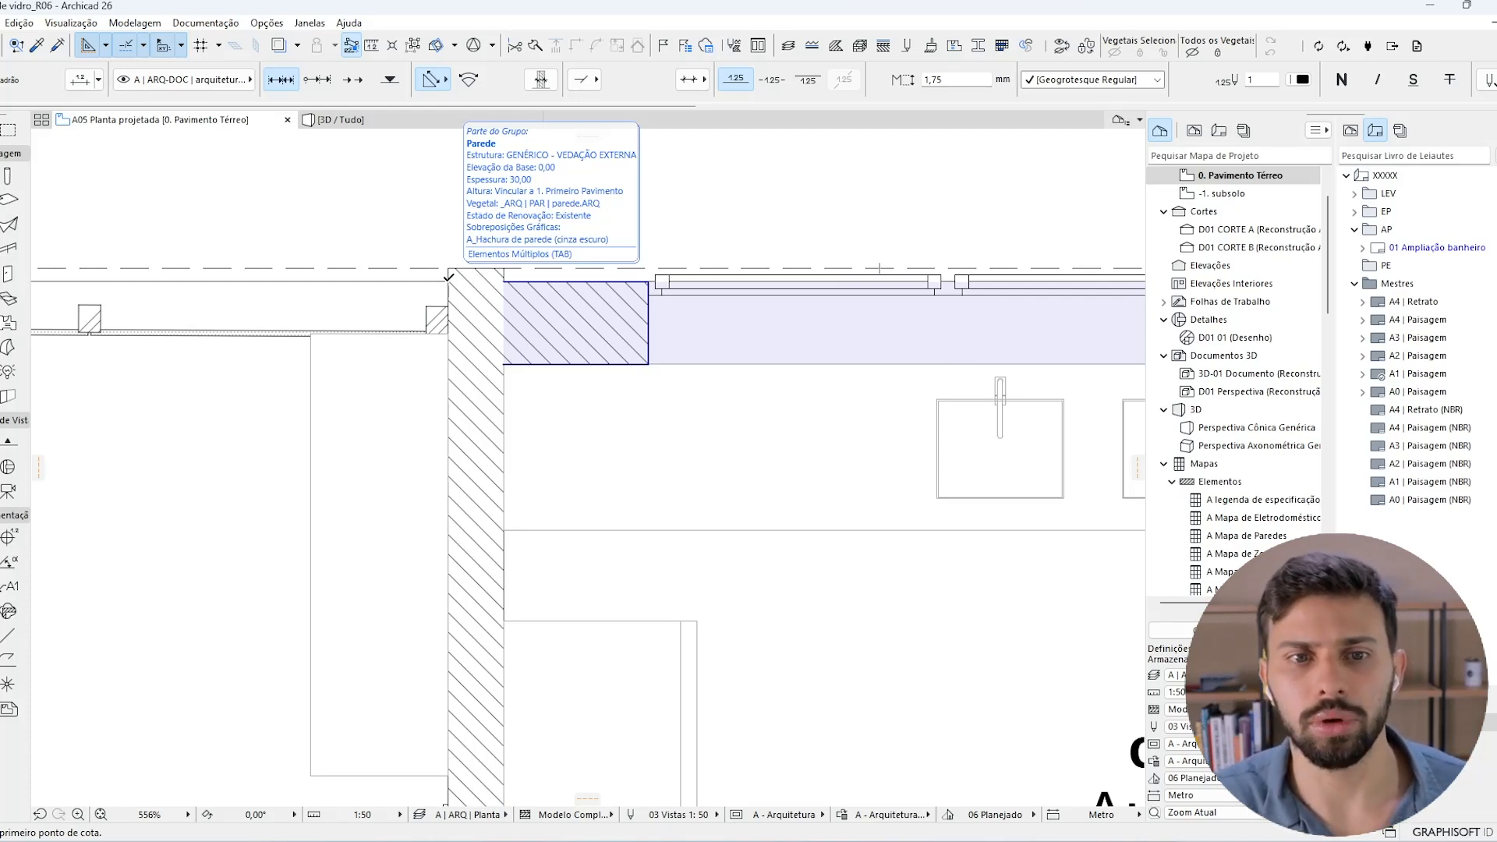
left_click(449, 282)
left_click(504, 282)
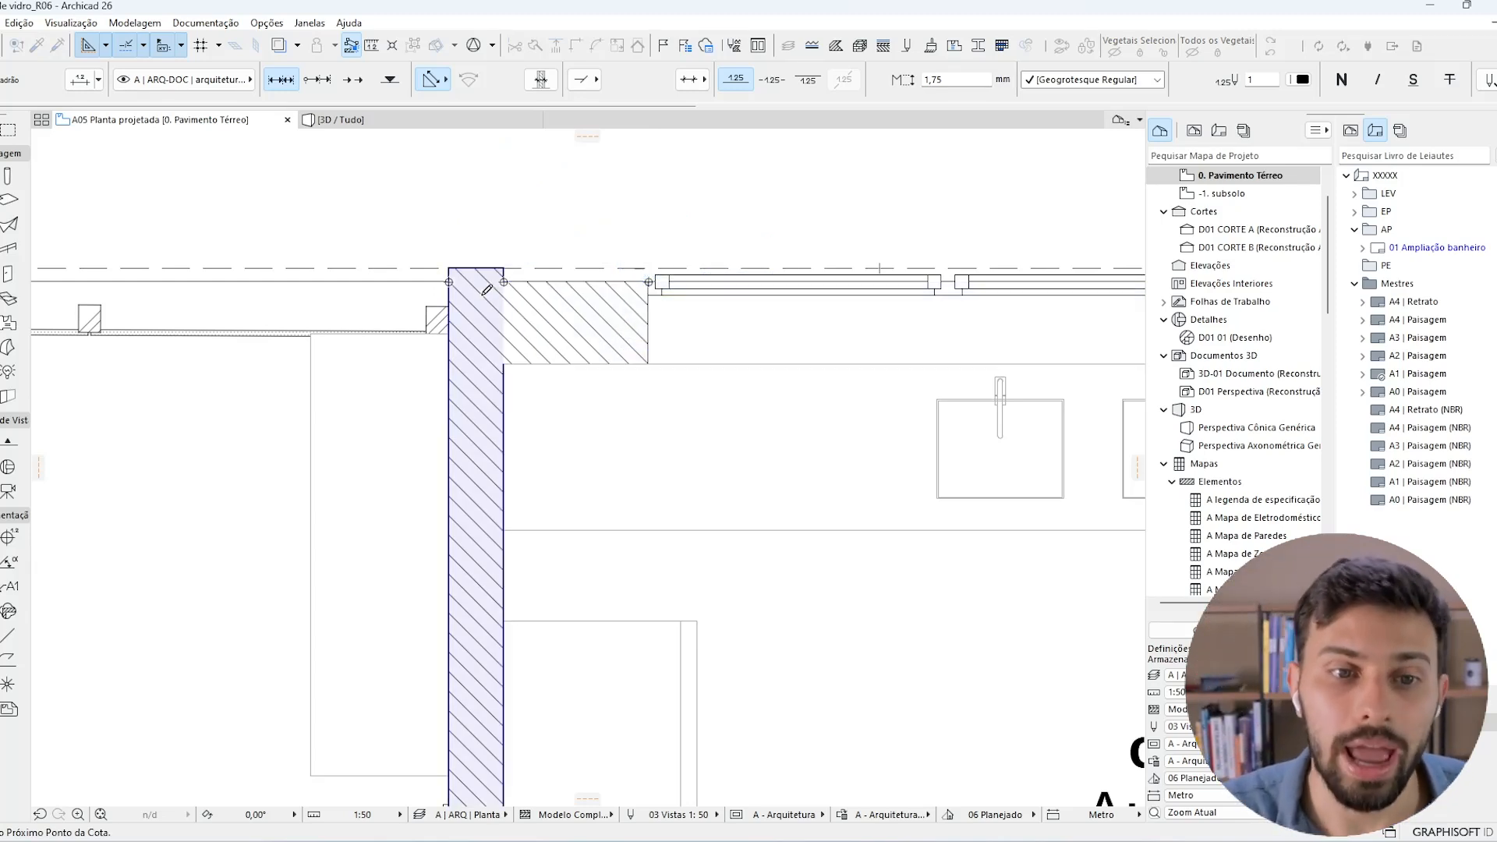
key("Escape")
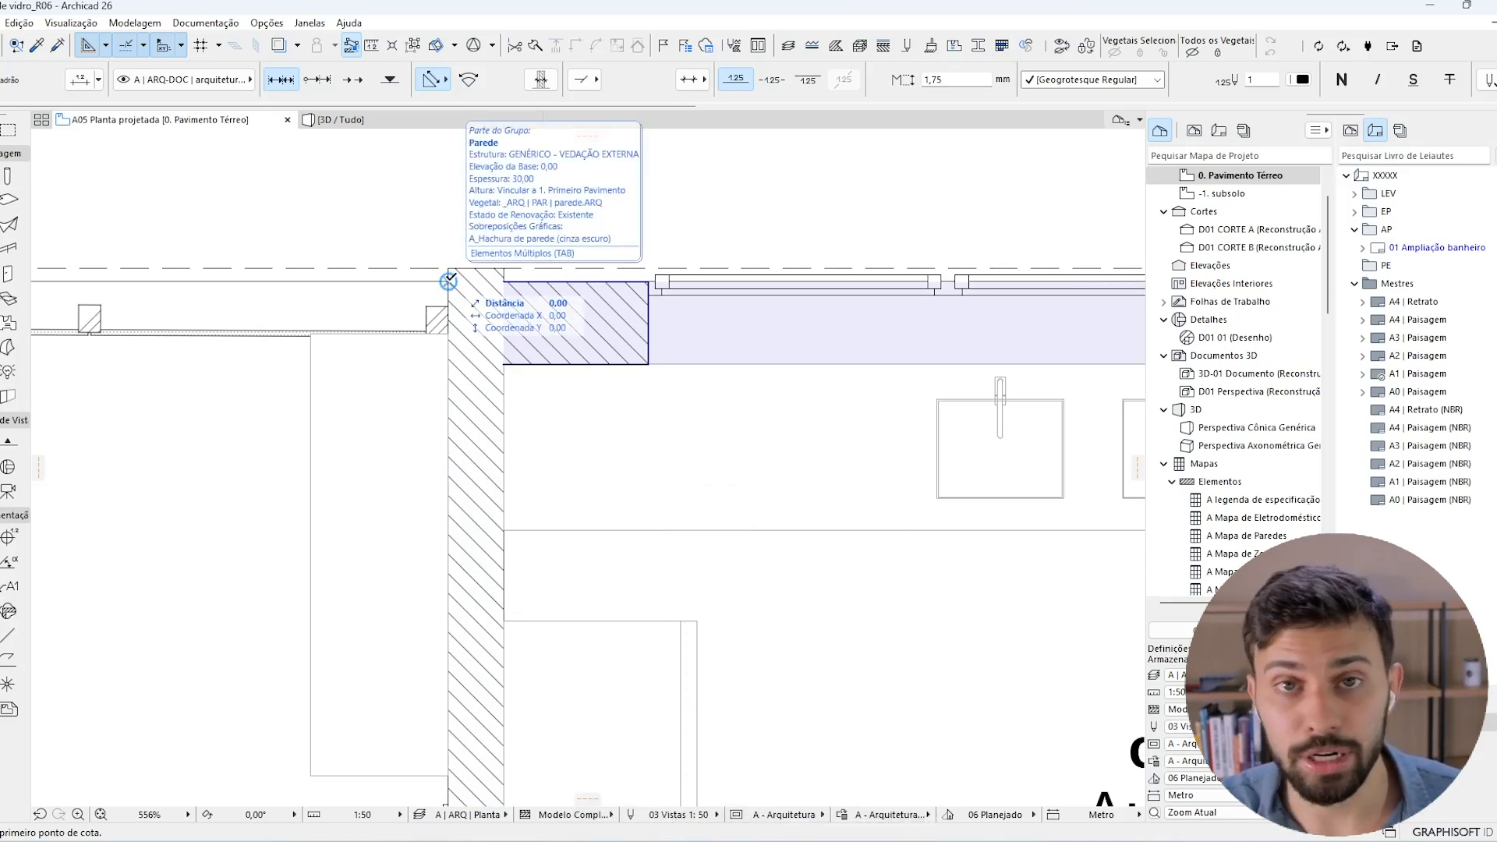
Examine the overlapping elements at the kitchen's upper-left wall corner again, along with the tracker's X and Y coordinate fields.
key("Tab")
key("Tab")
key("Tab")
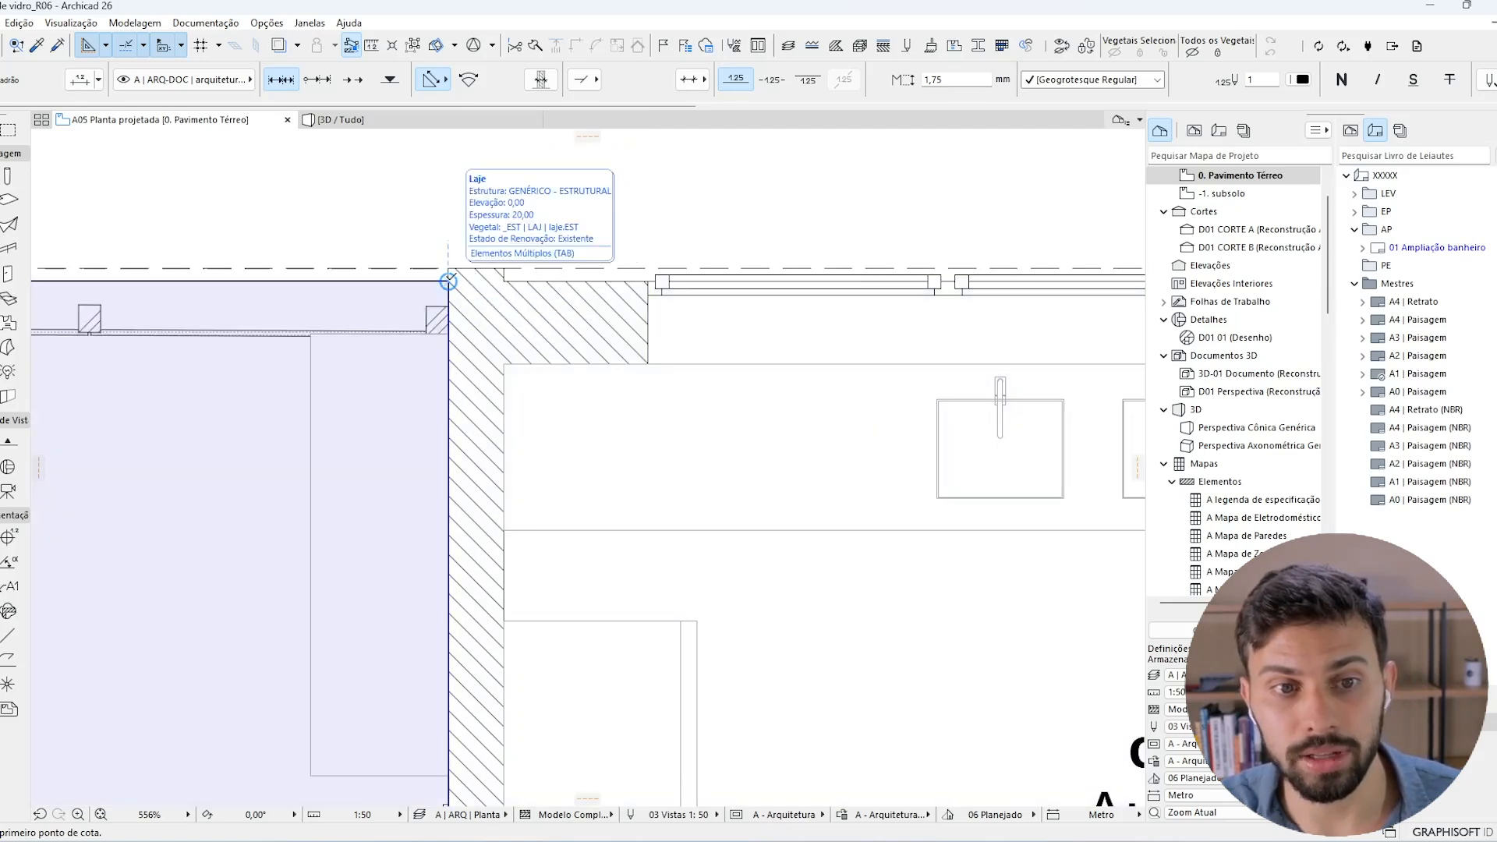
key("Tab")
key("Tab")
key("Tab")
key("Tab")
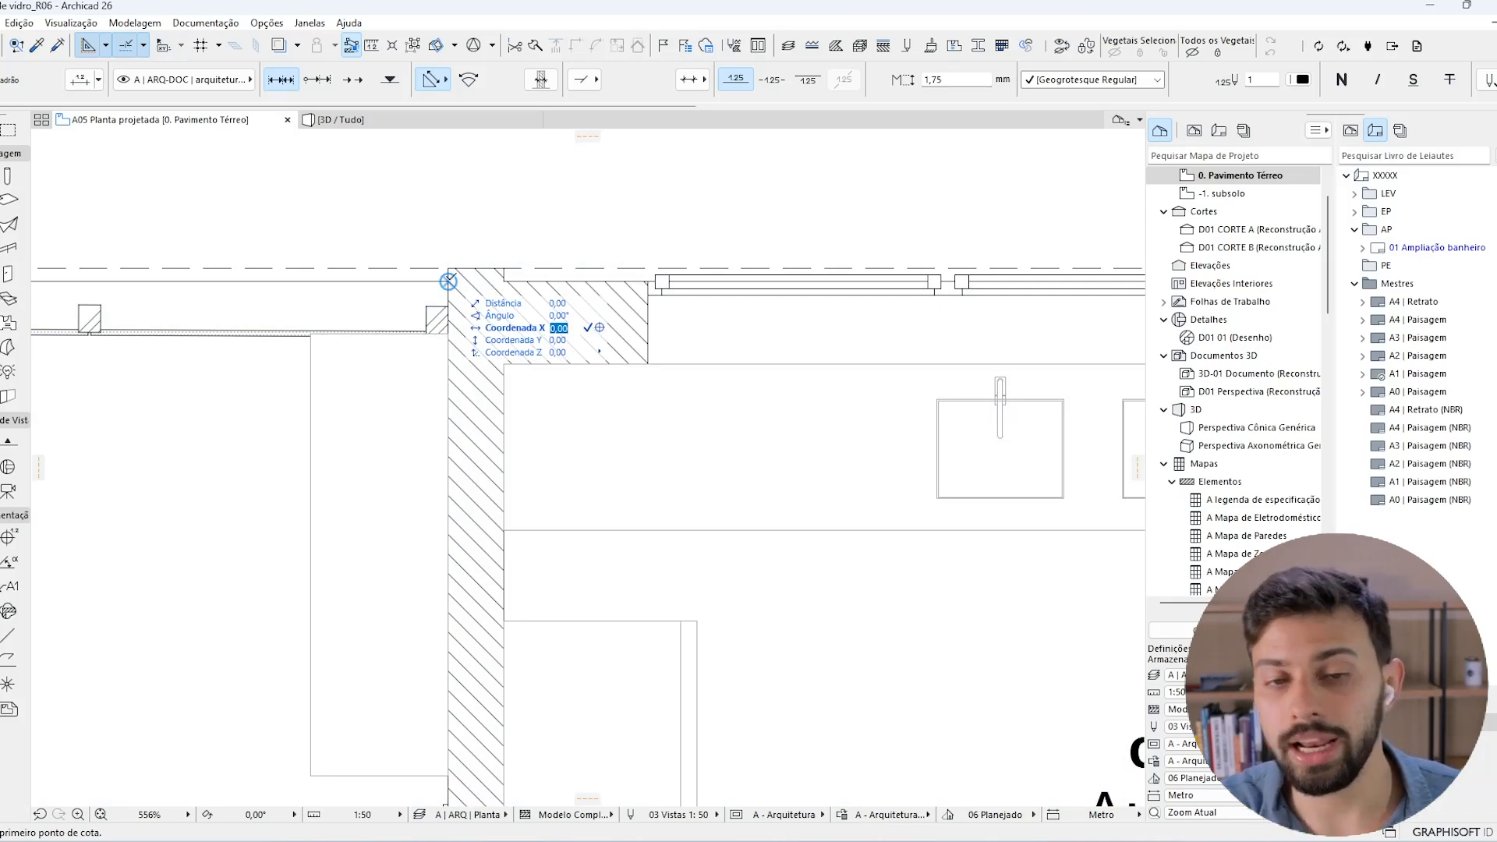
key("Tab")
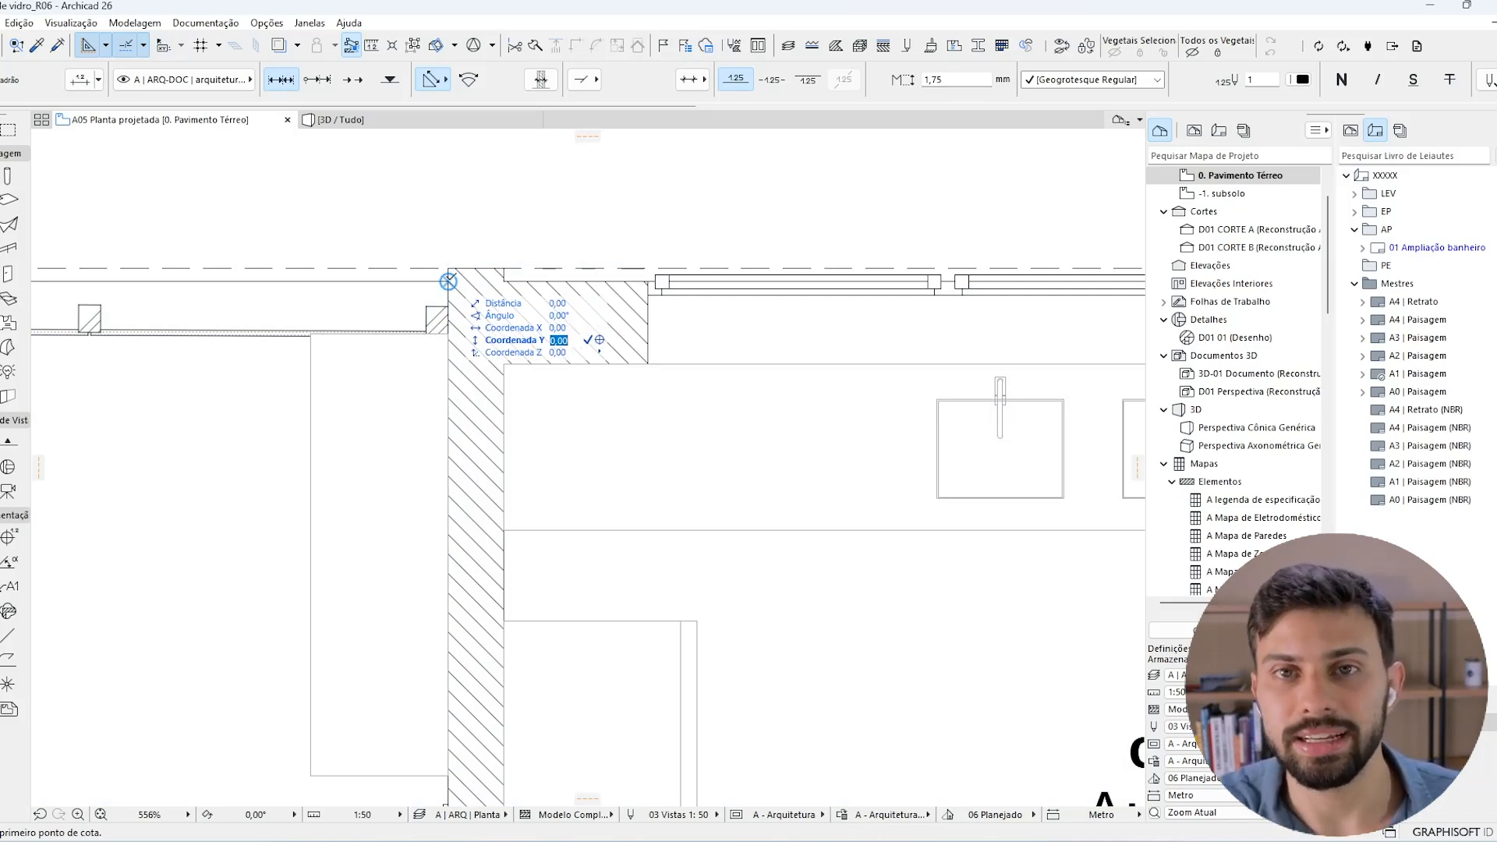
key("Escape")
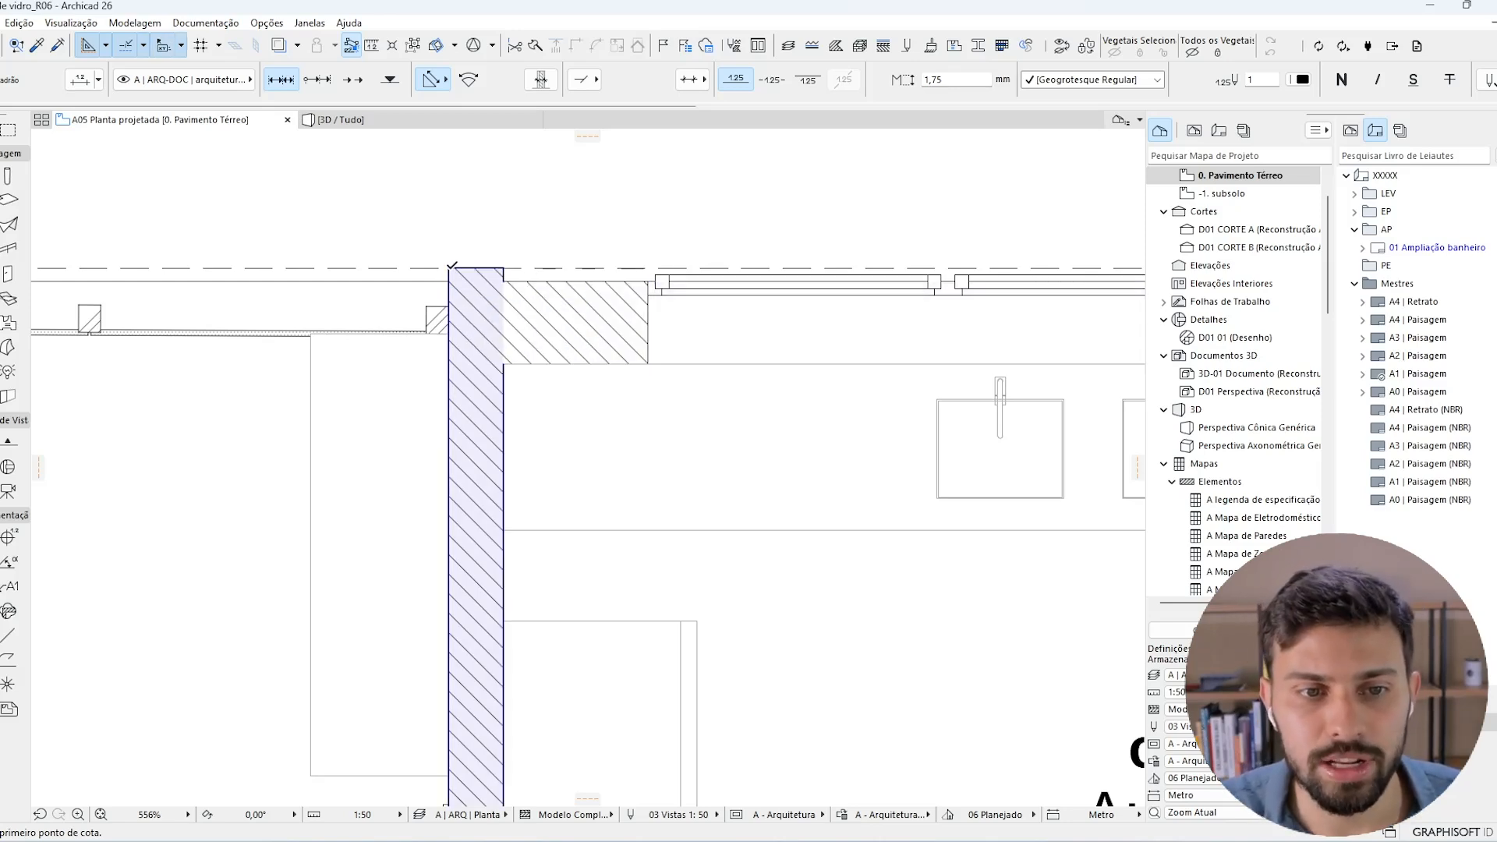
Start a dimension chain along the kitchen's upper wall with points at both faces of the left wall and the window's left edge.
left_click(453, 267)
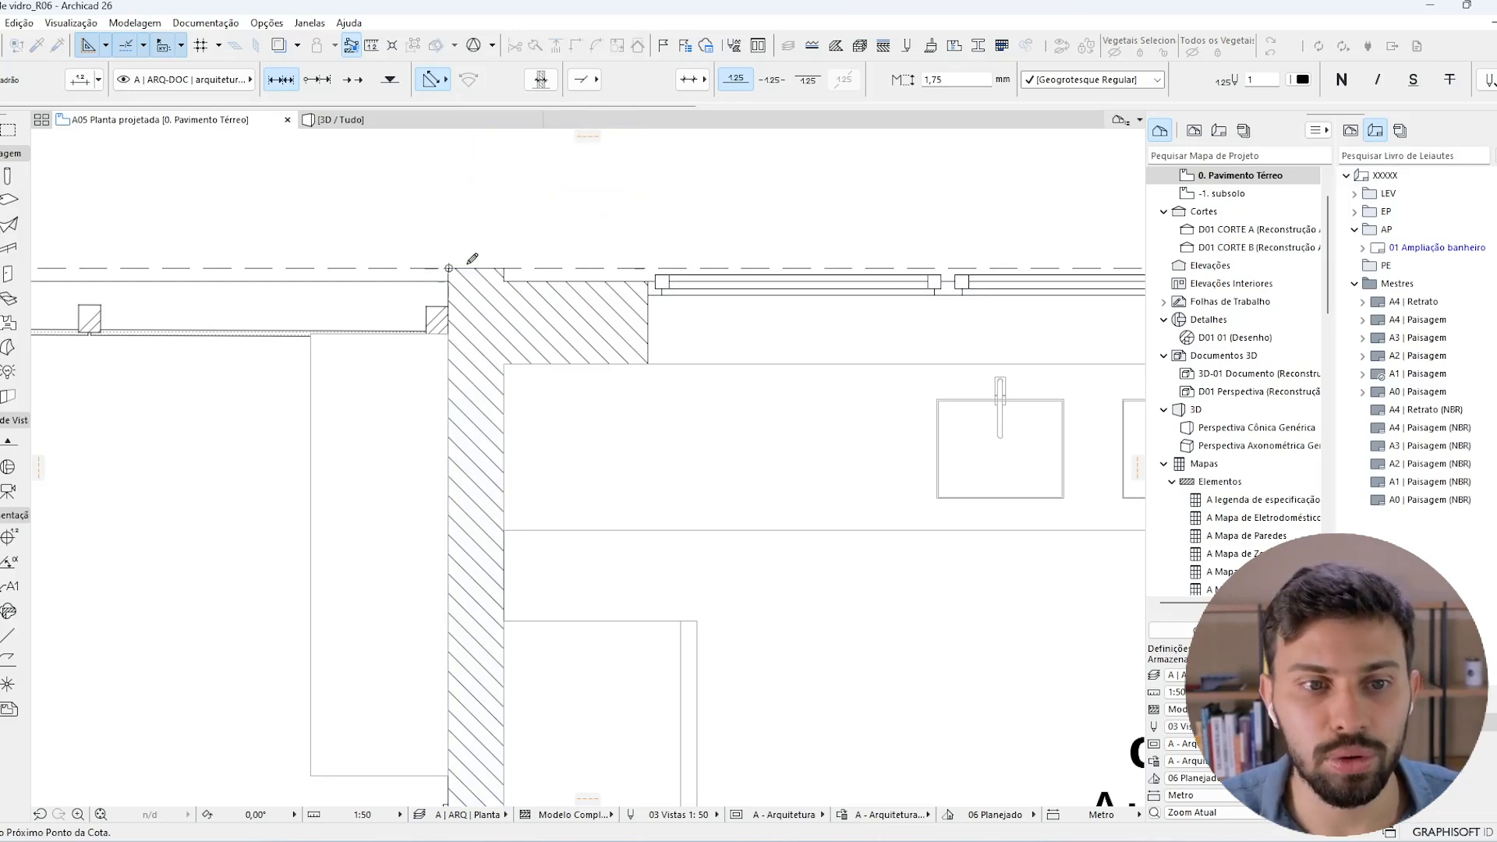
scroll(466, 262, "up", 5)
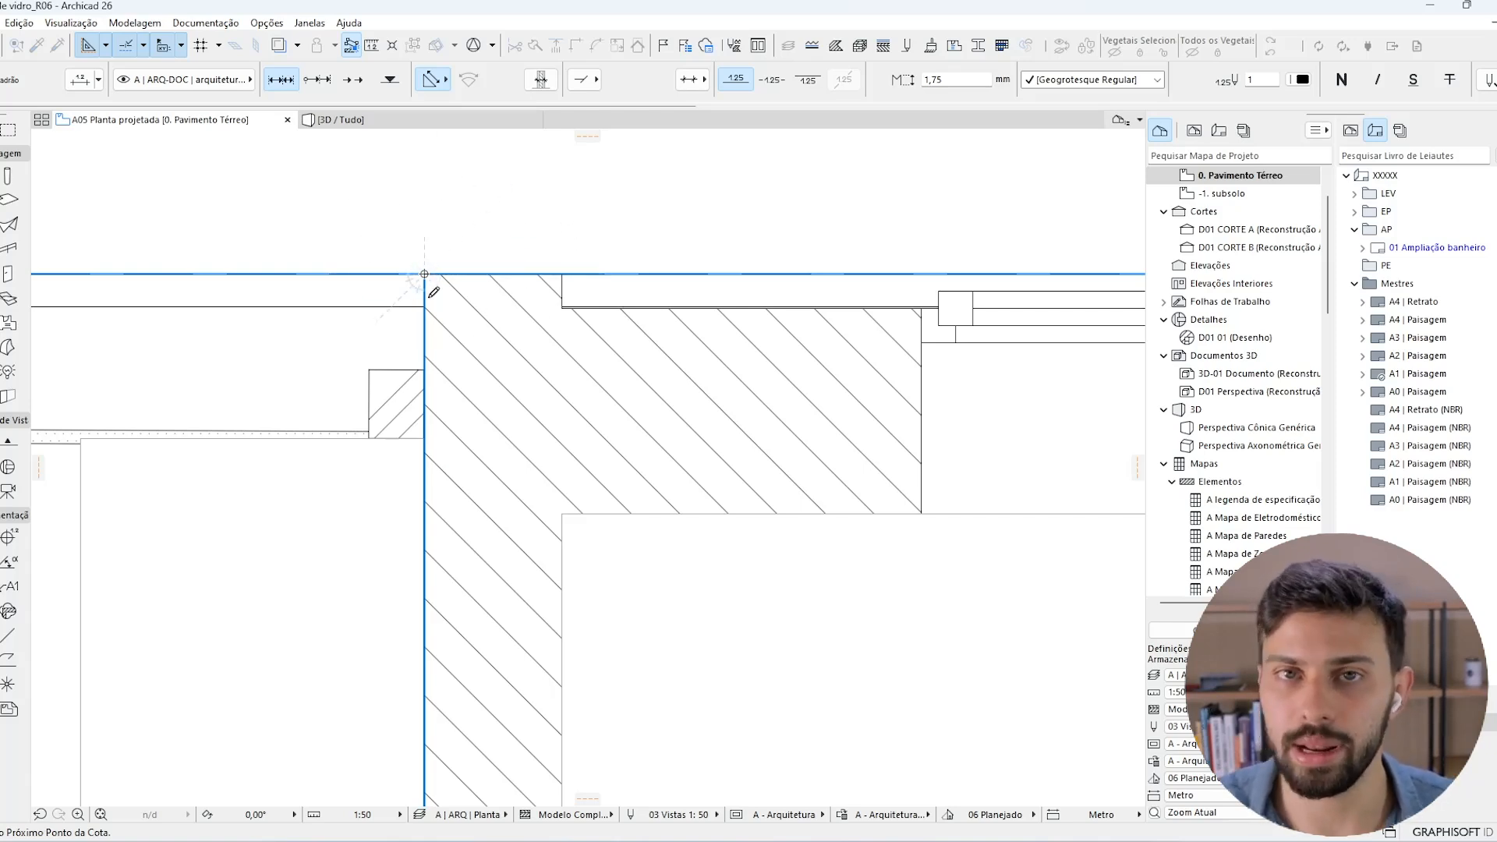
mouse_move(481, 293)
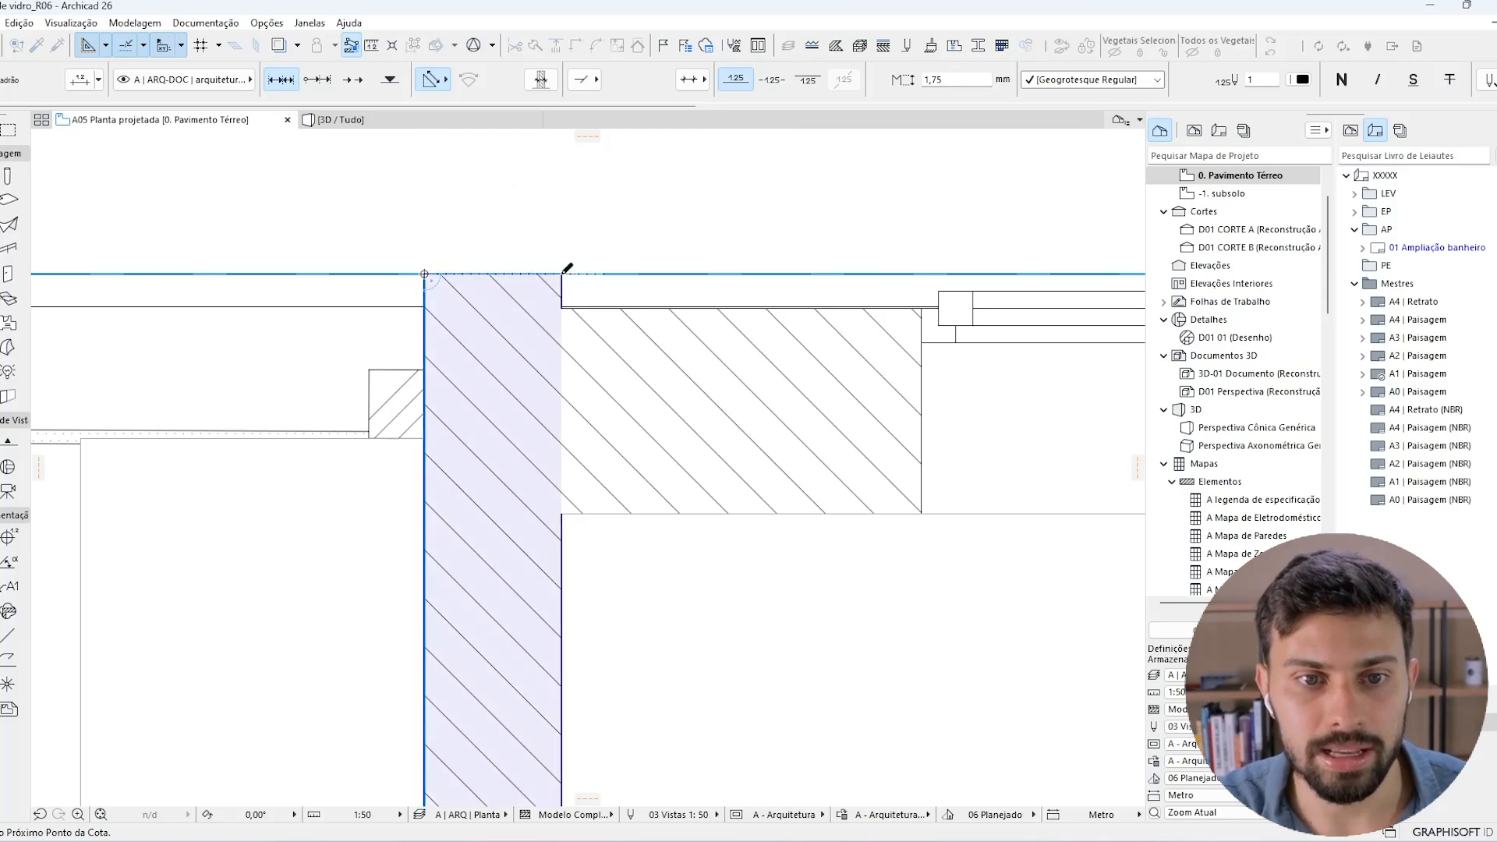
left_click(562, 274)
scroll(795, 320, "down", 1)
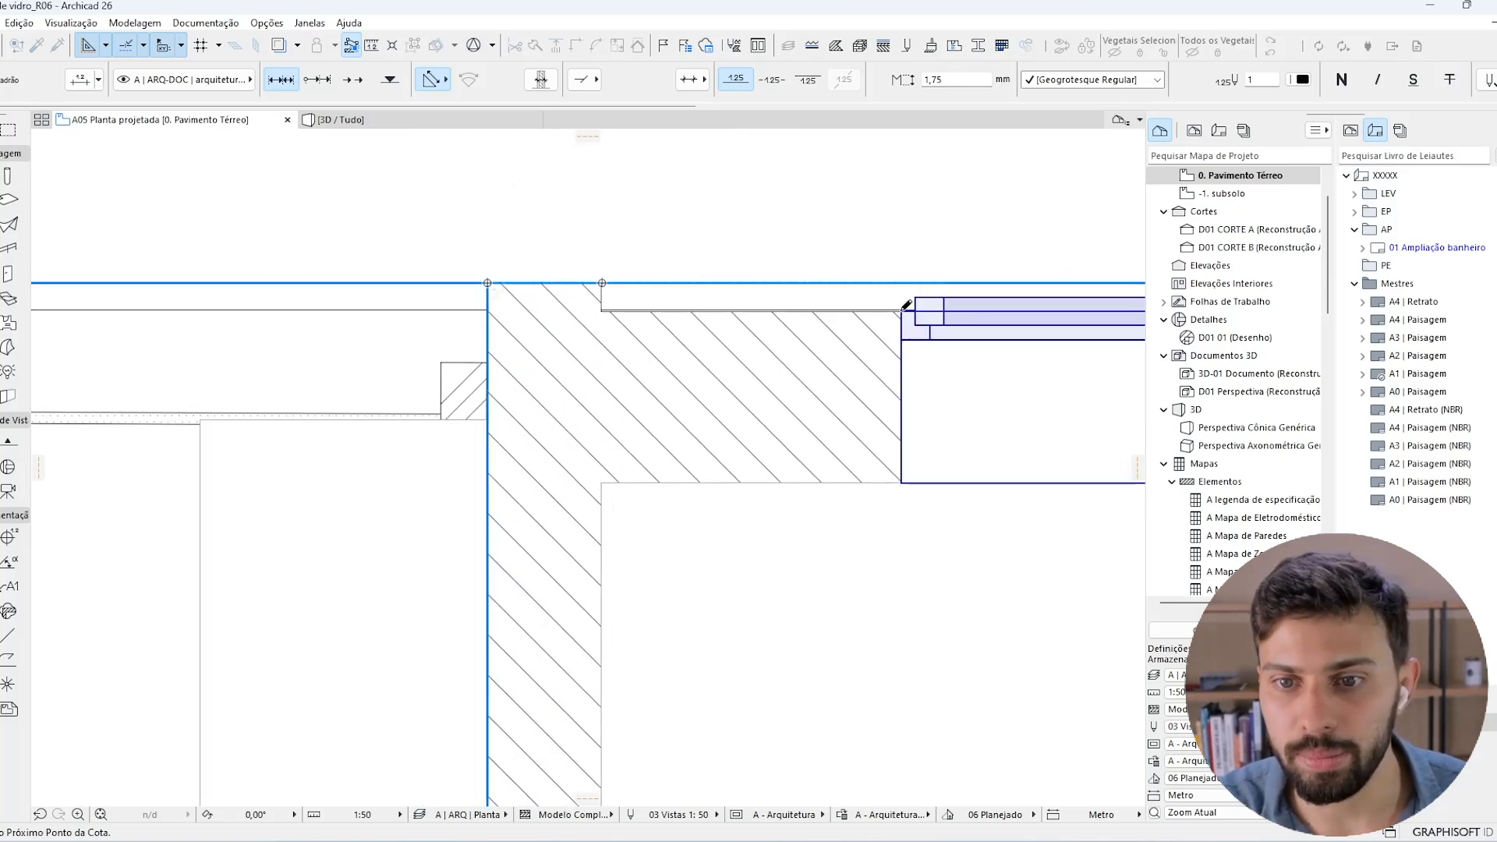
left_click(903, 311)
Add chain points at the window's right end and the right wall's outer corner, and place the dimension line above the kitchen.
scroll(903, 310, "down", 5)
middle_click_drag(1119, 378, 468, 353)
middle_click_drag(1037, 285, 707, 295)
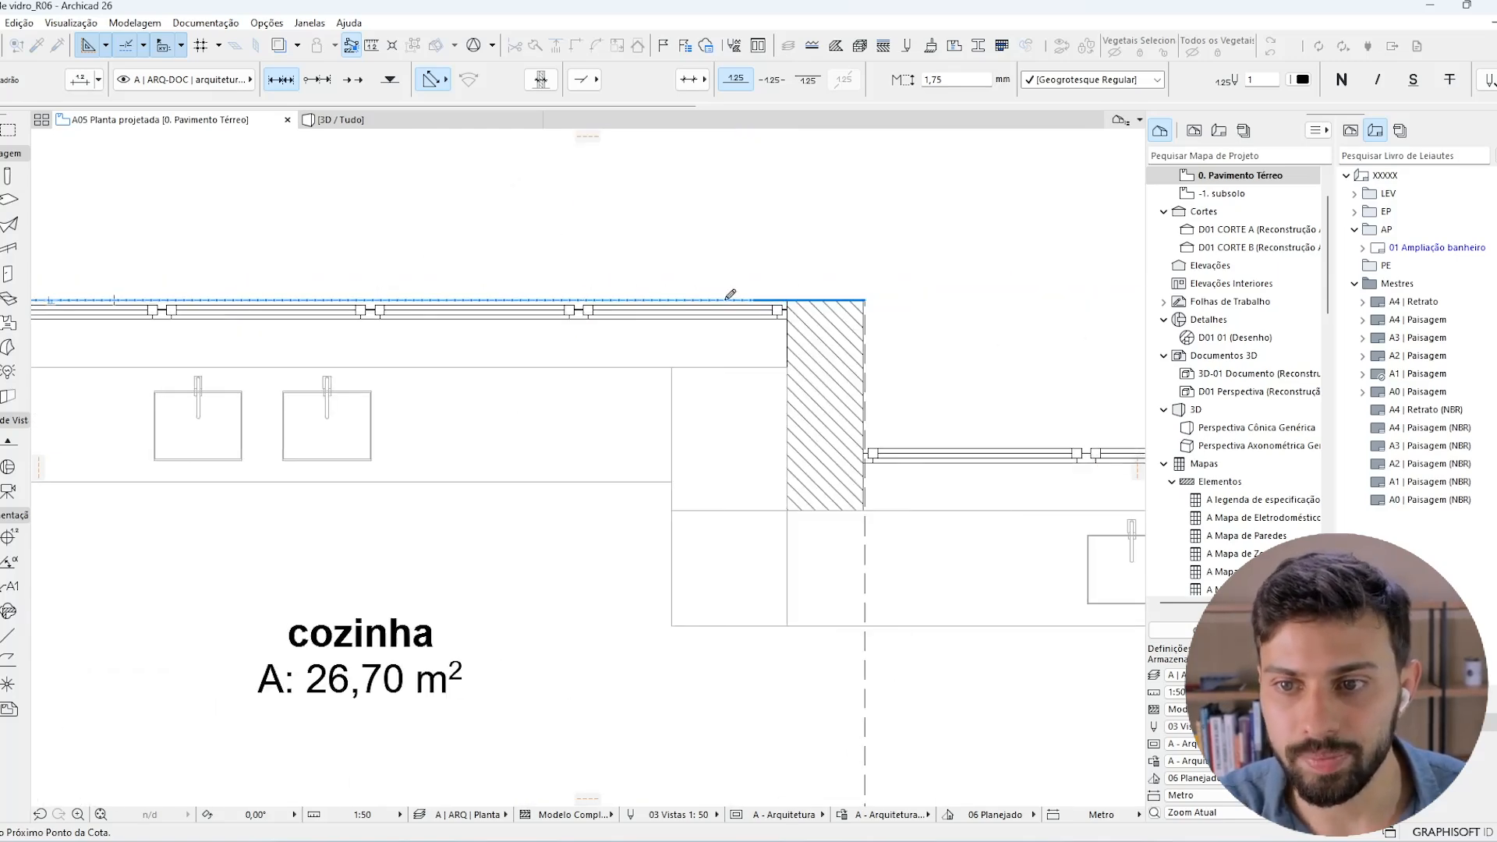
scroll(778, 302, "up", 4)
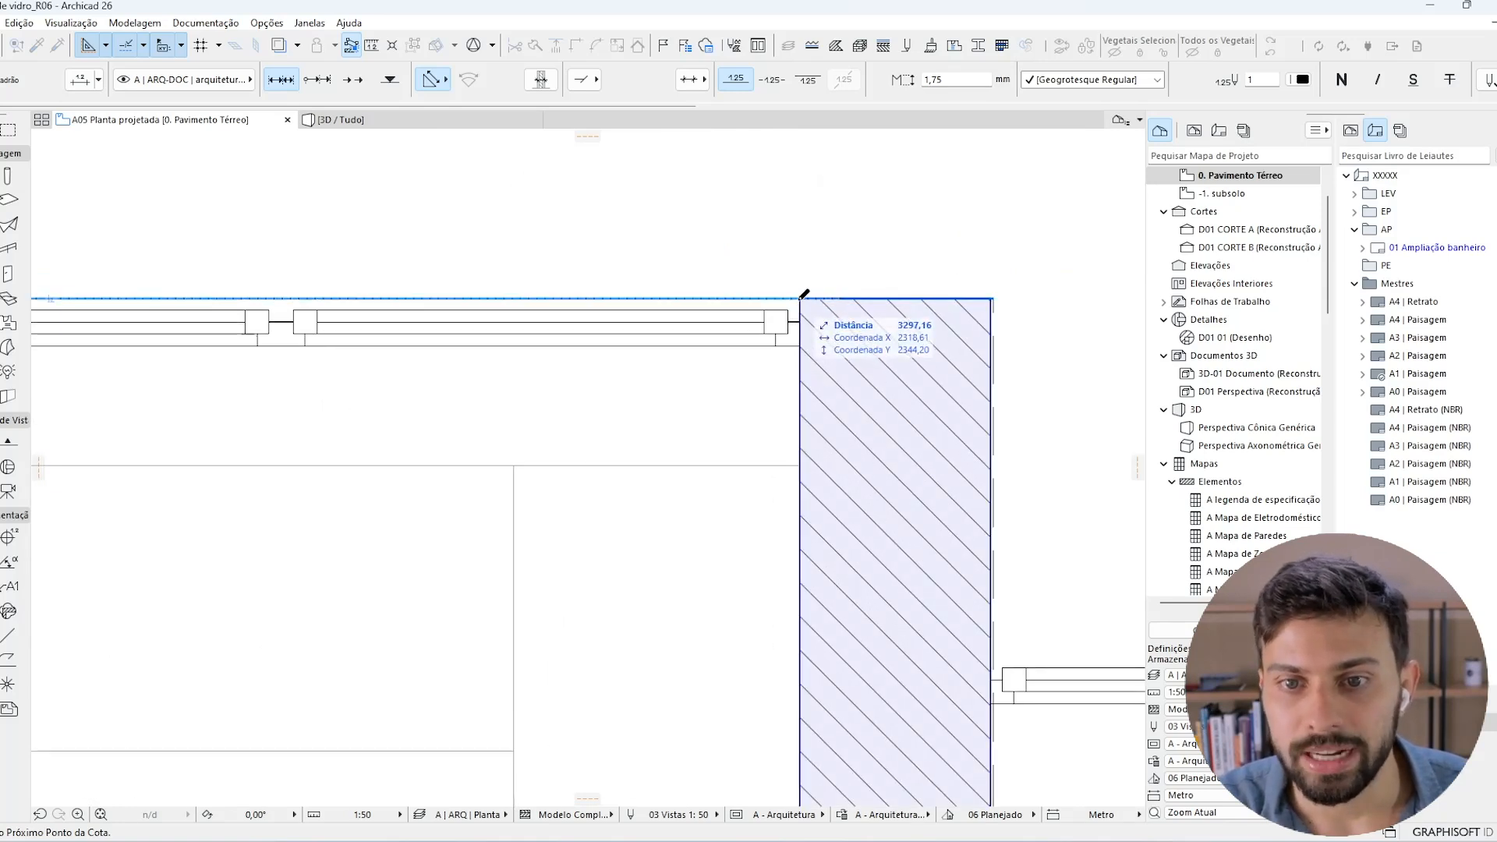
left_click(801, 298)
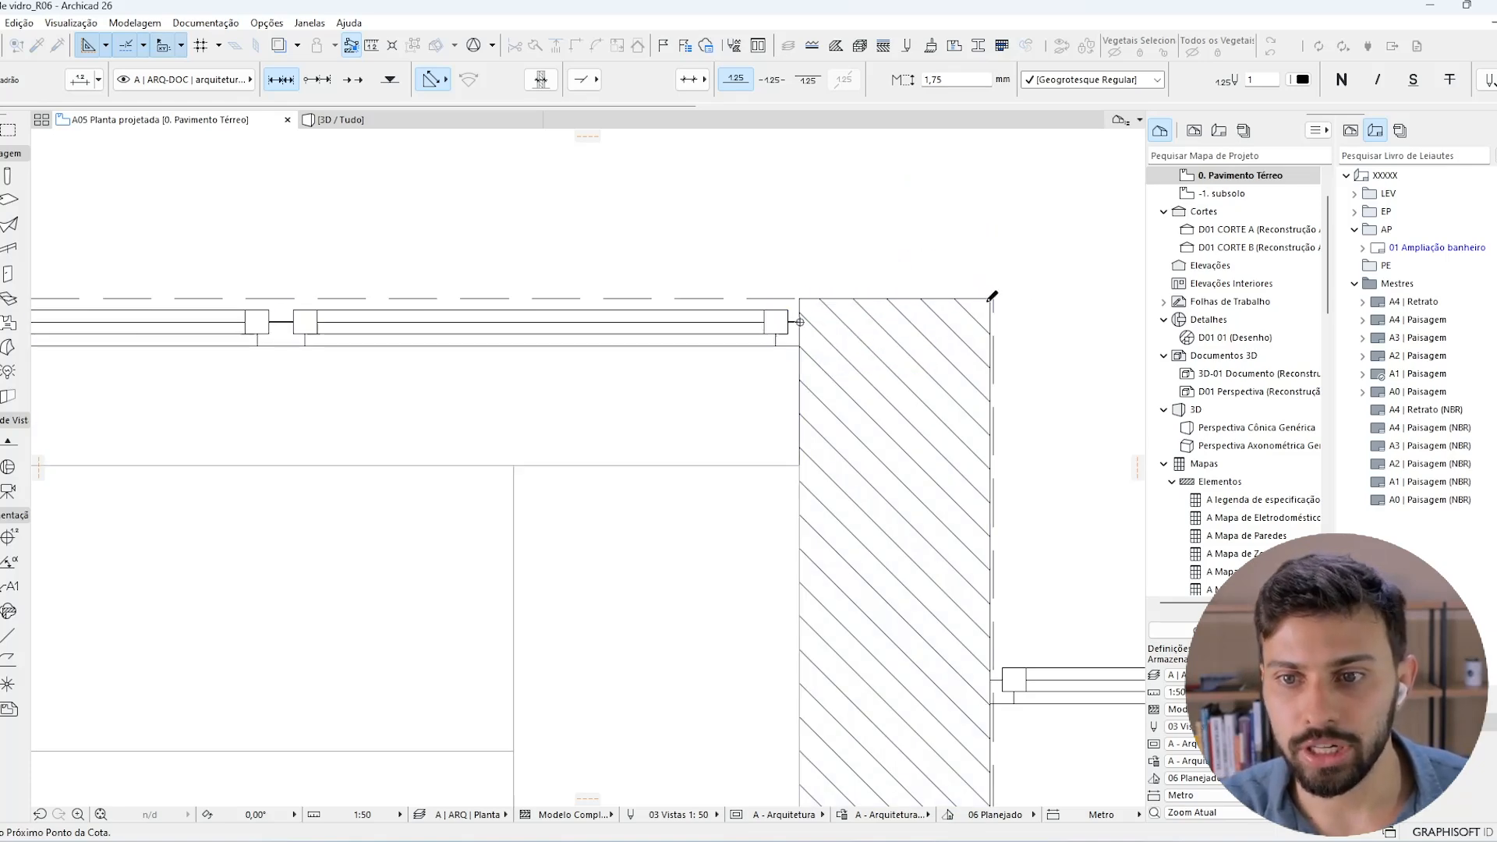
scroll(994, 293, "down", 5)
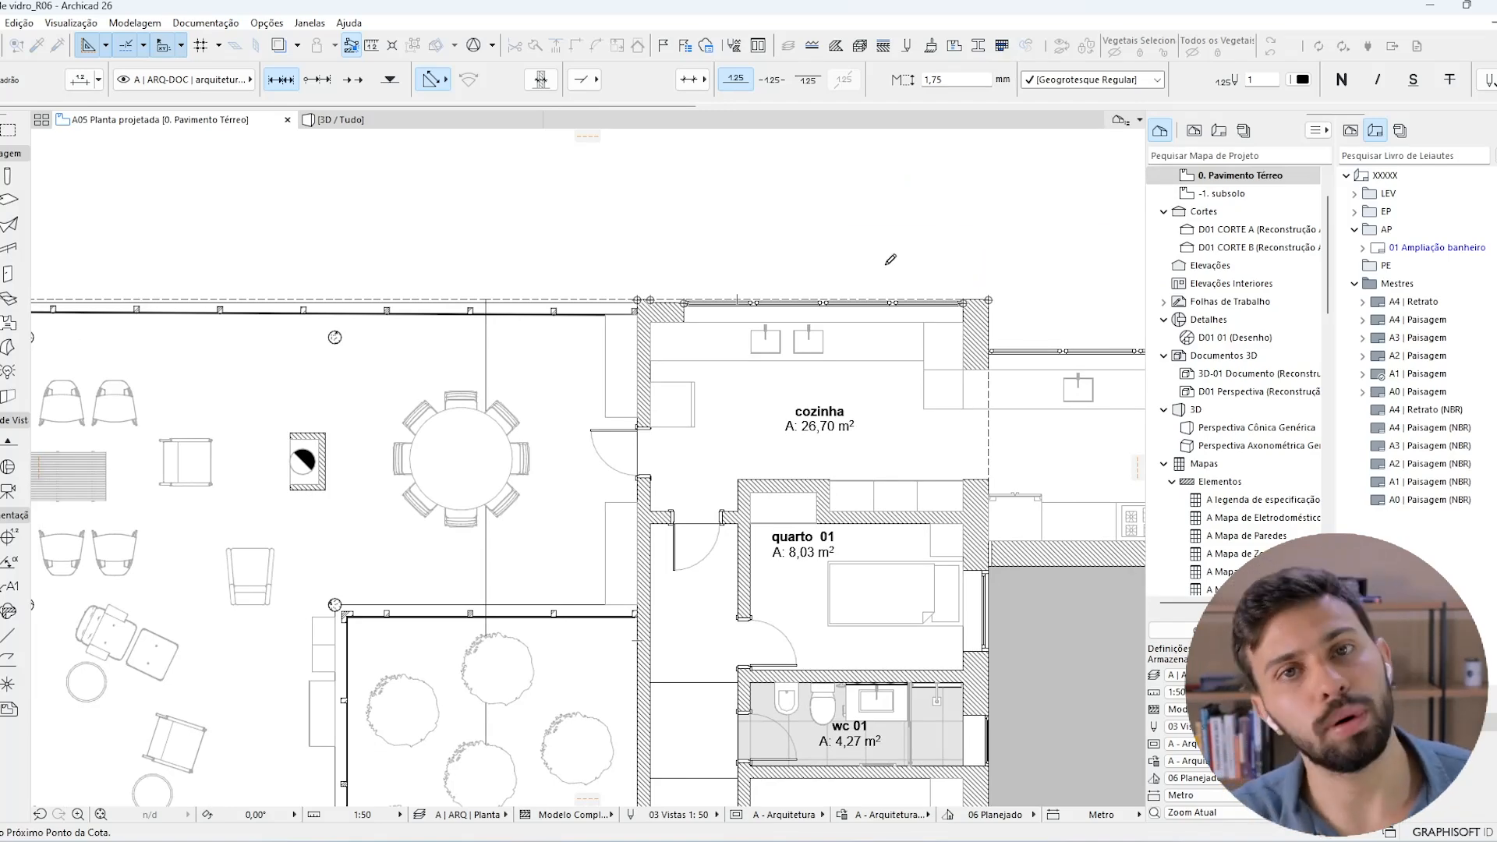
scroll(817, 272, "up", 3)
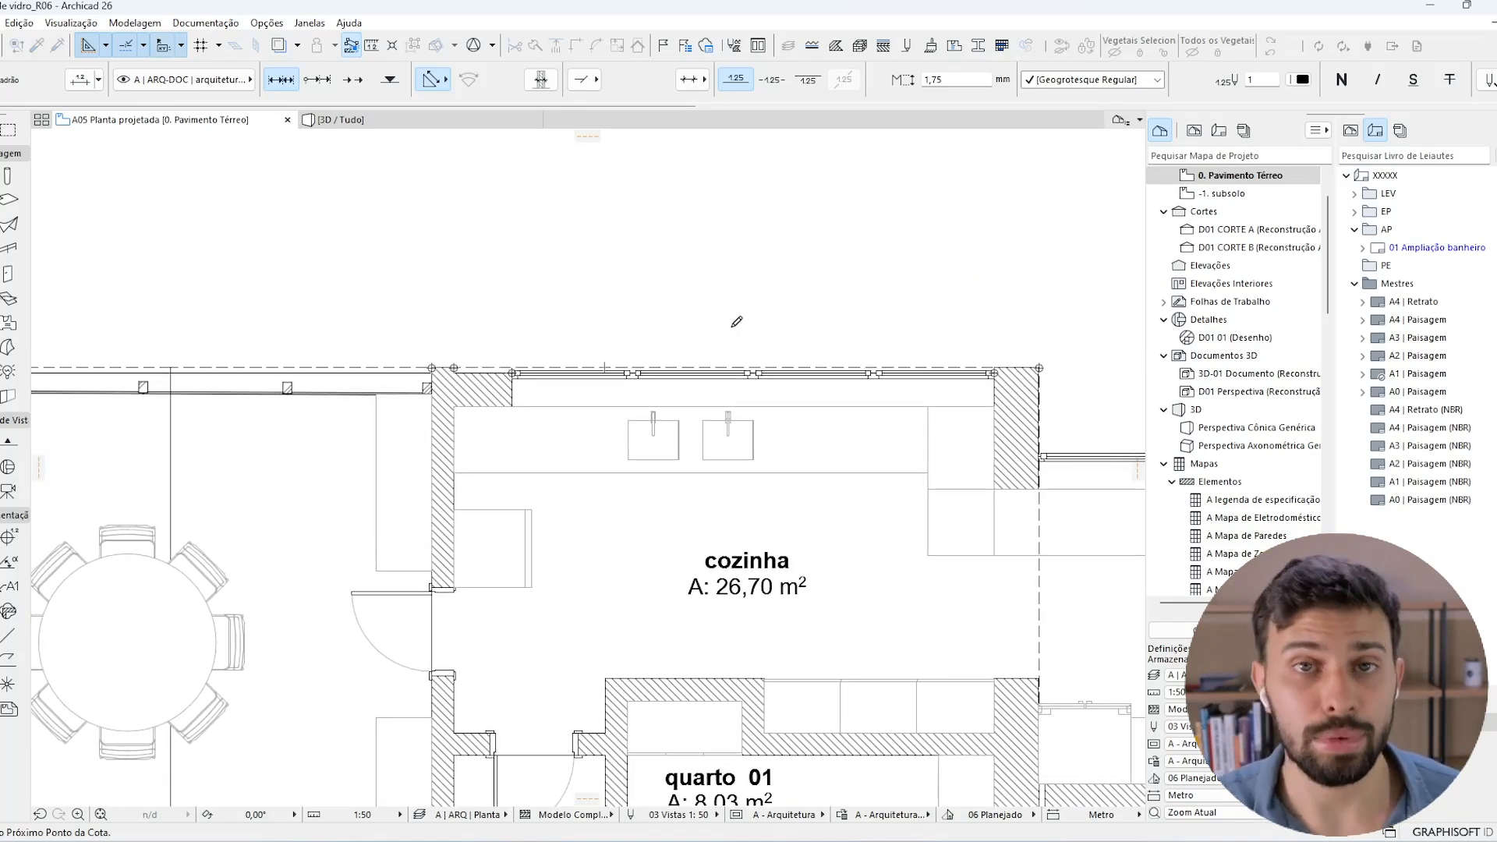
double_click(736, 321)
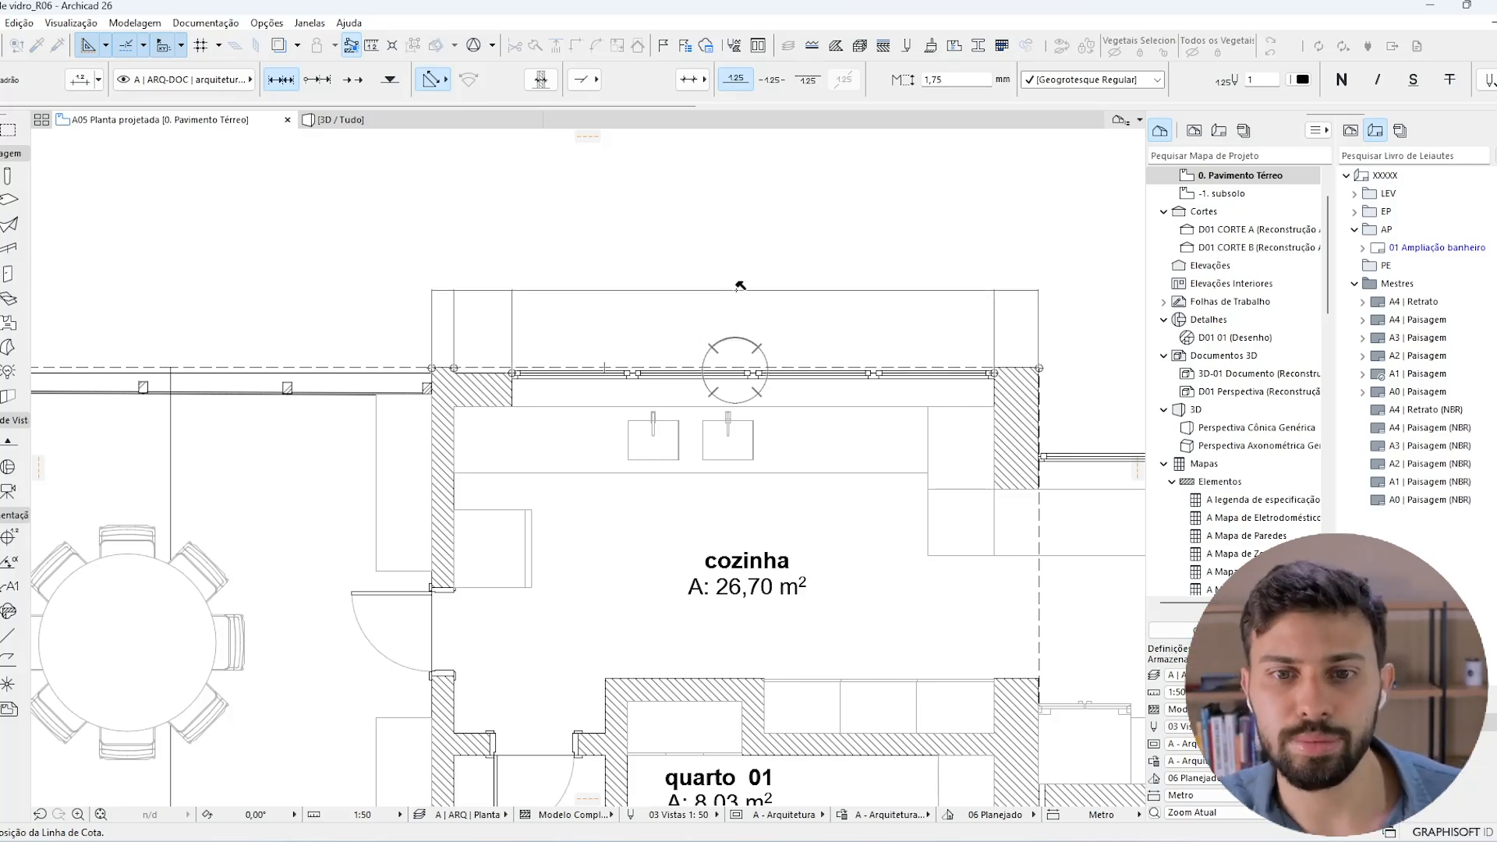
left_click(739, 289)
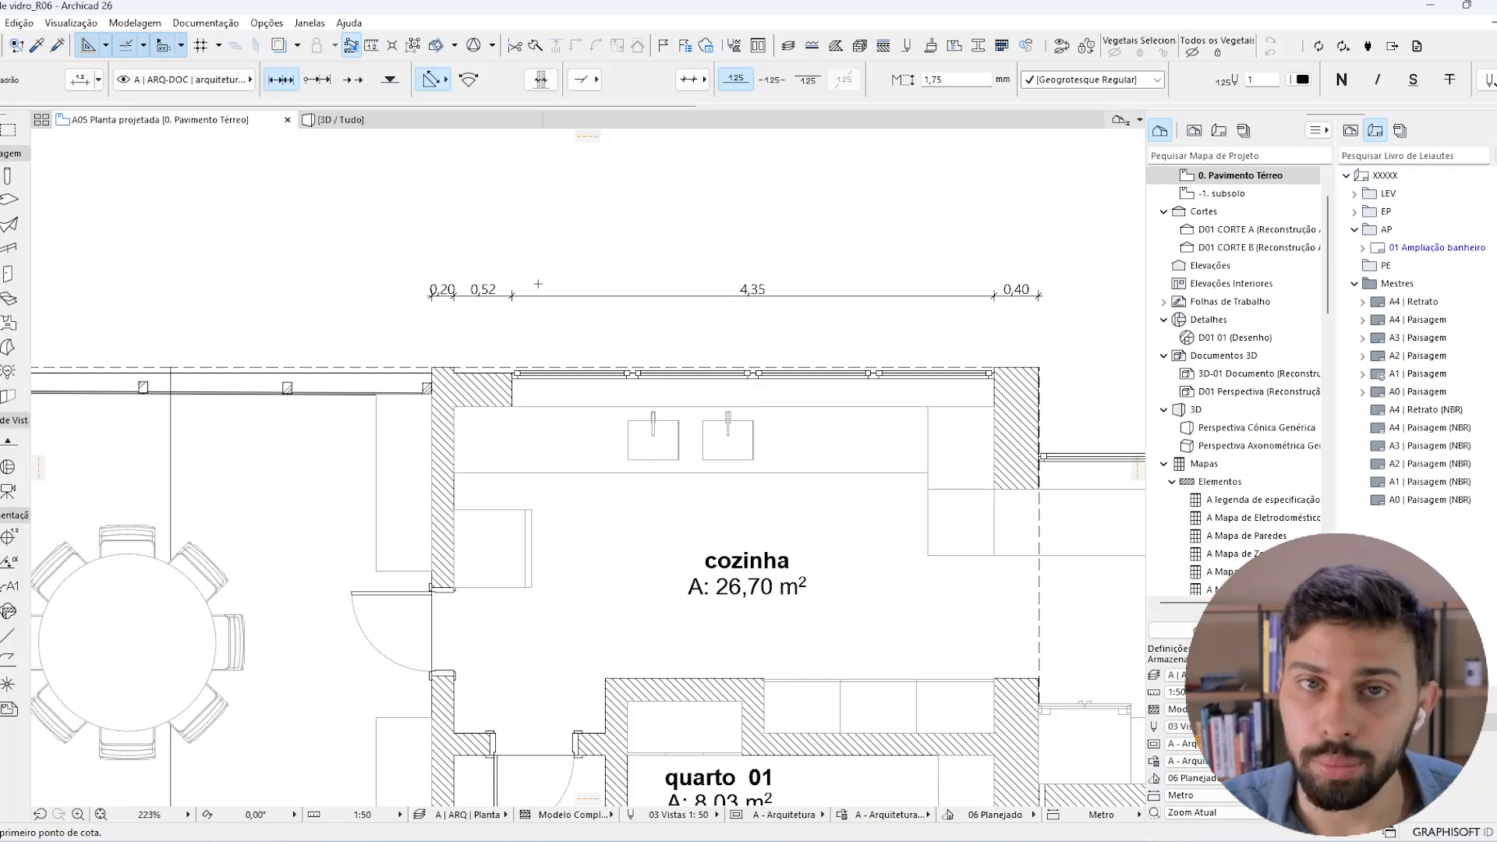
Move the kitchen dimension chain down closer to the upper wall, and deselect it.
key("Escape")
left_click(553, 296)
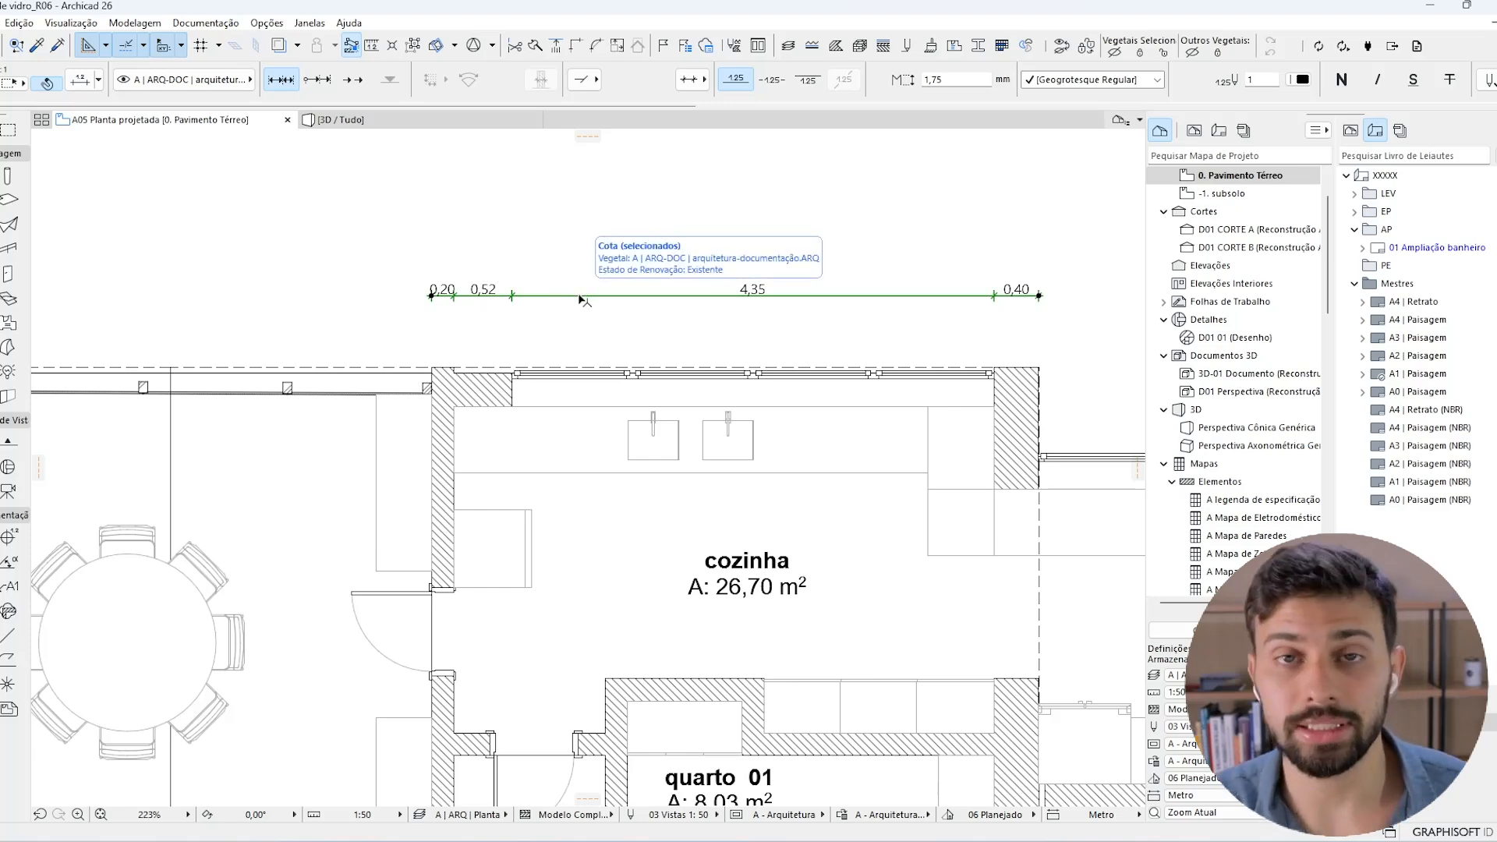
left_click(582, 298)
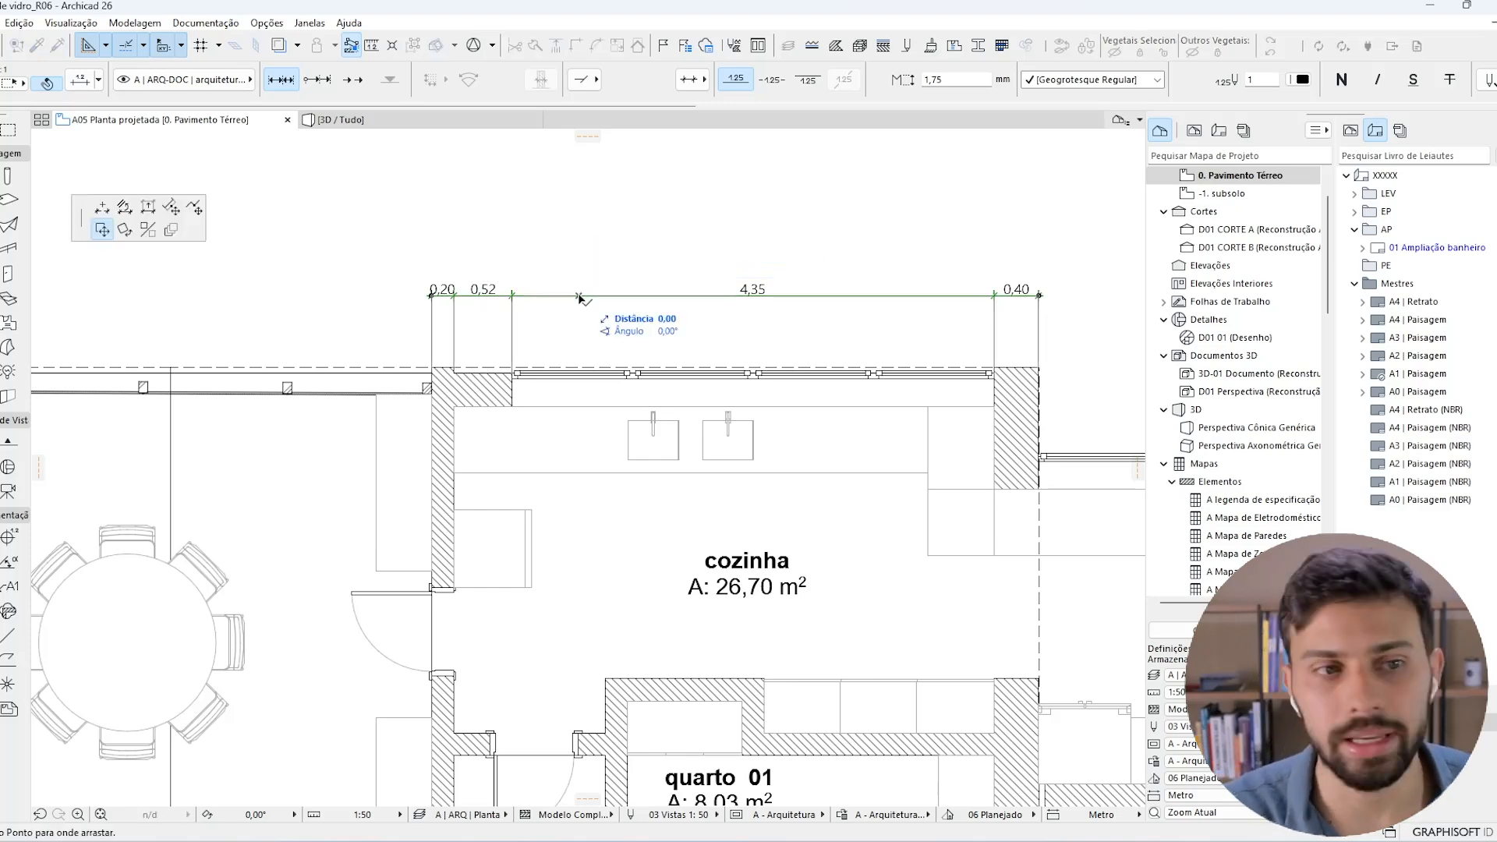
left_click(587, 326)
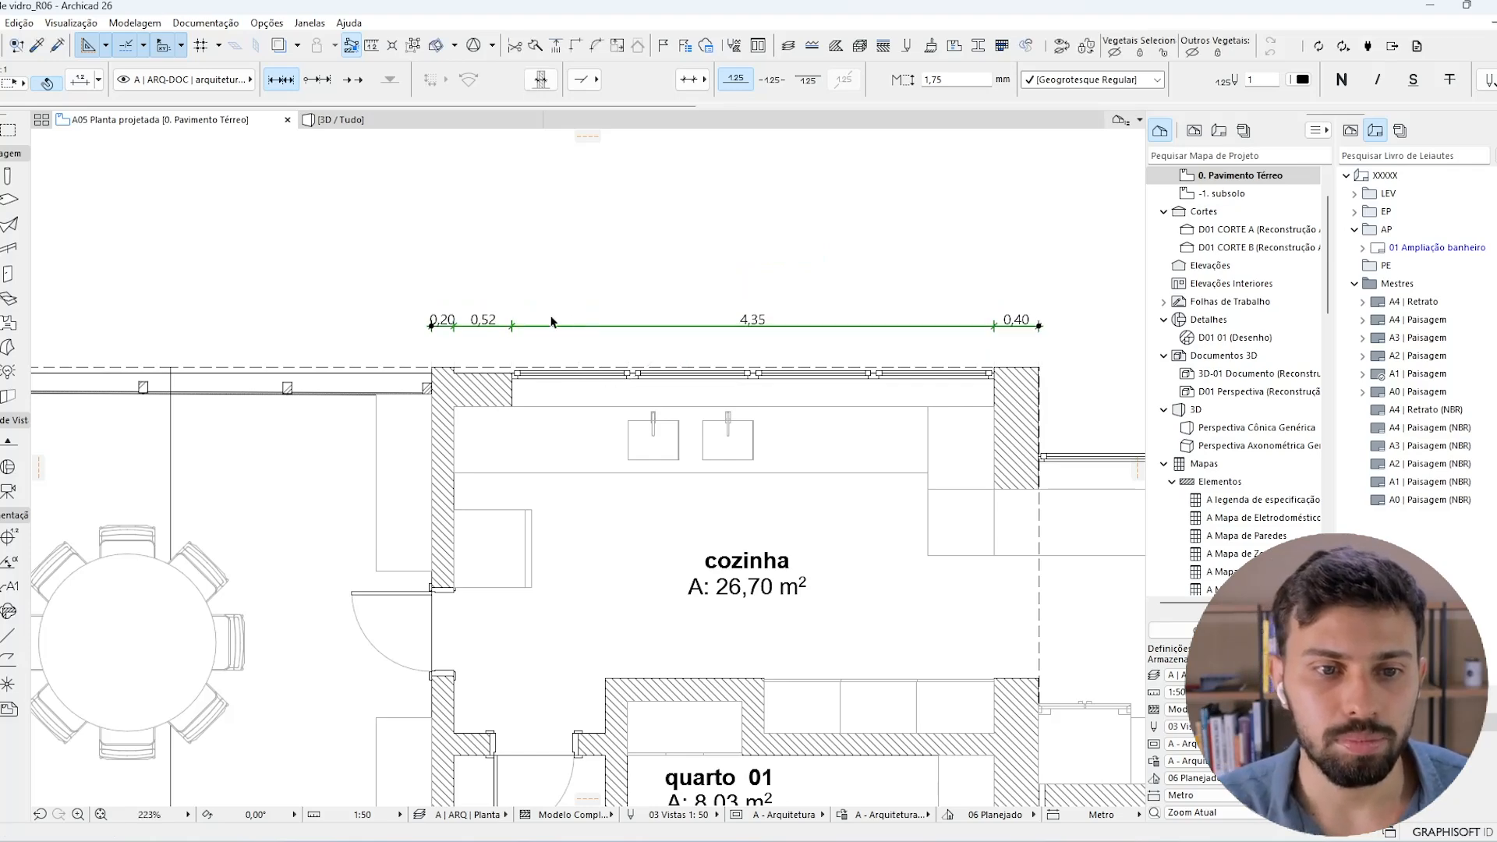
key("Escape")
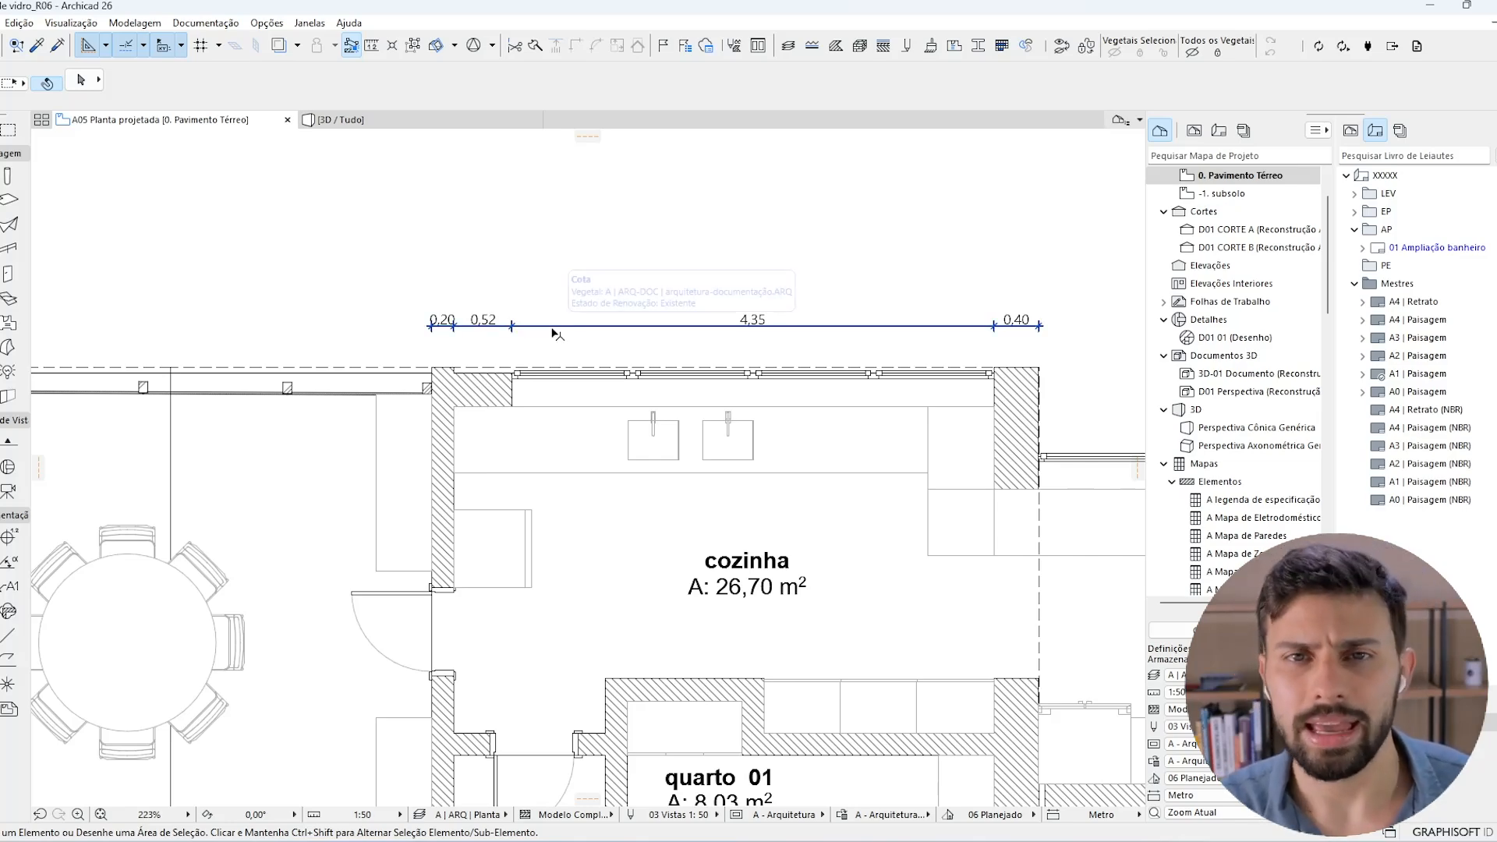
Align the kitchen dimension line with the face of the upper wall.
scroll(554, 335, "up", 3)
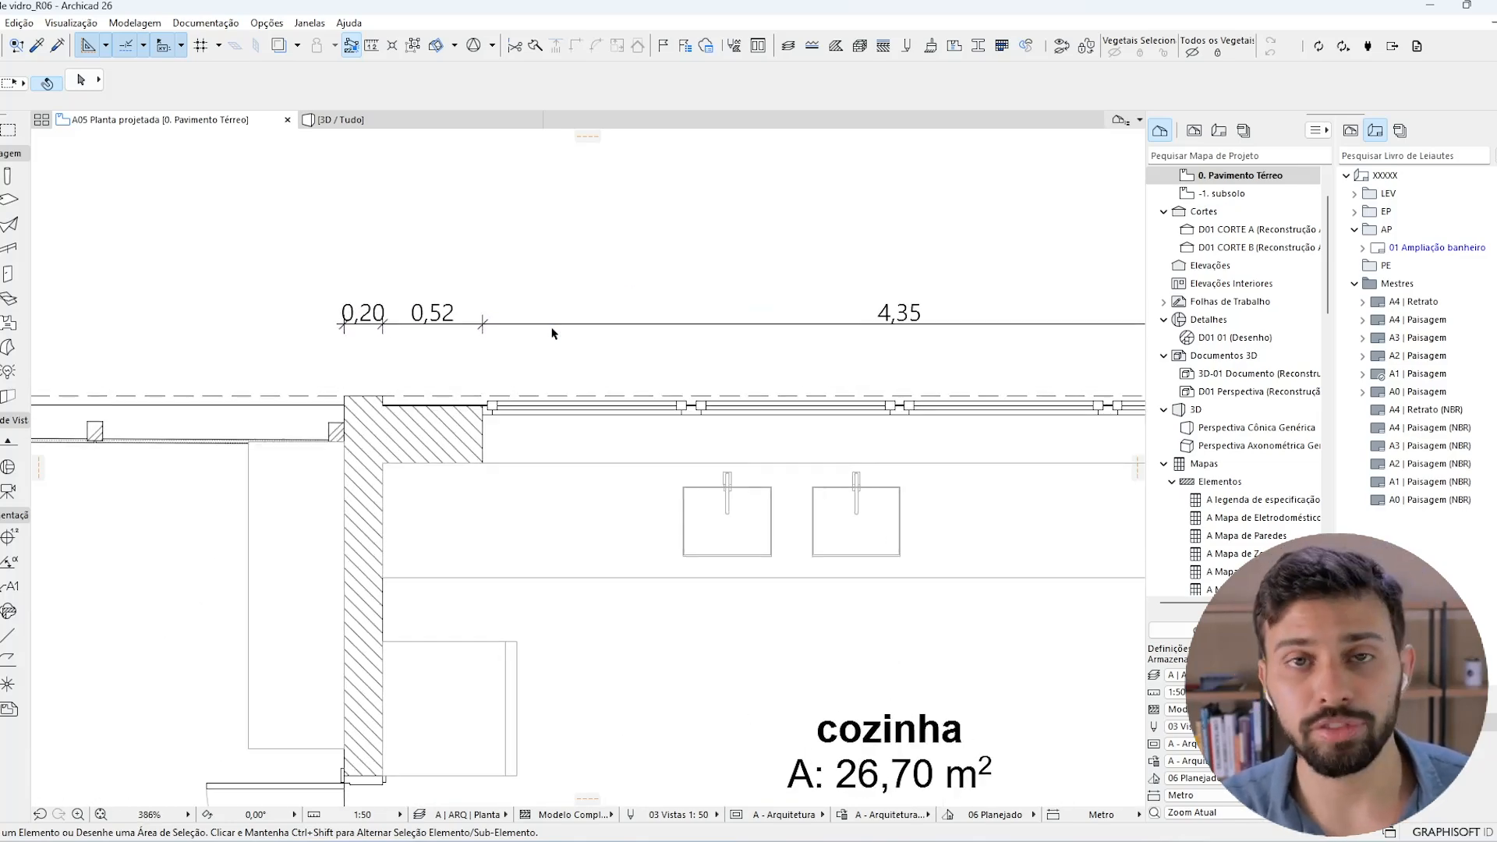
left_click(553, 333)
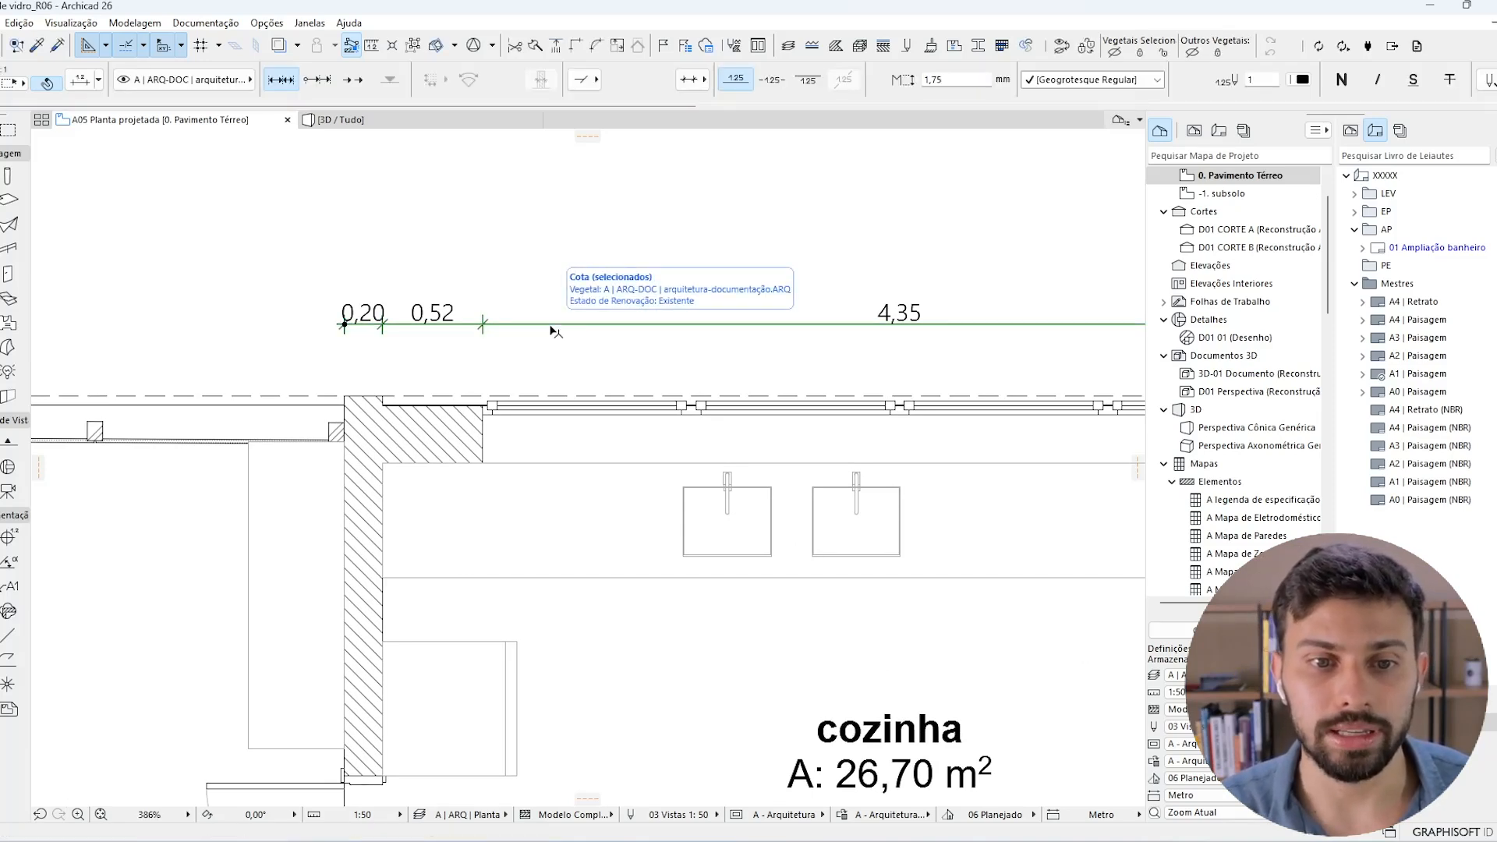
left_click(551, 325)
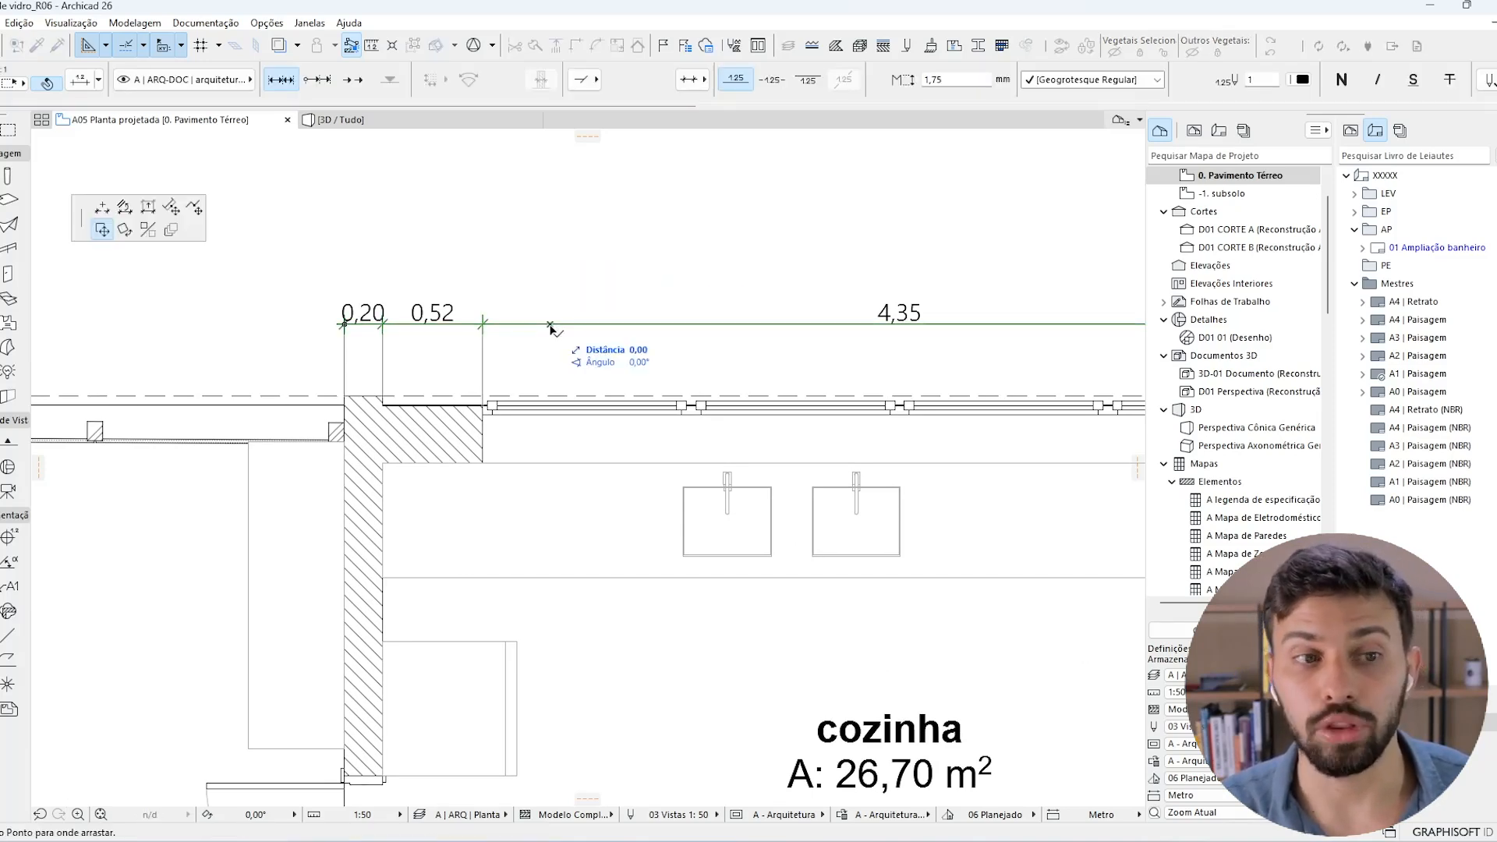
left_click(124, 209)
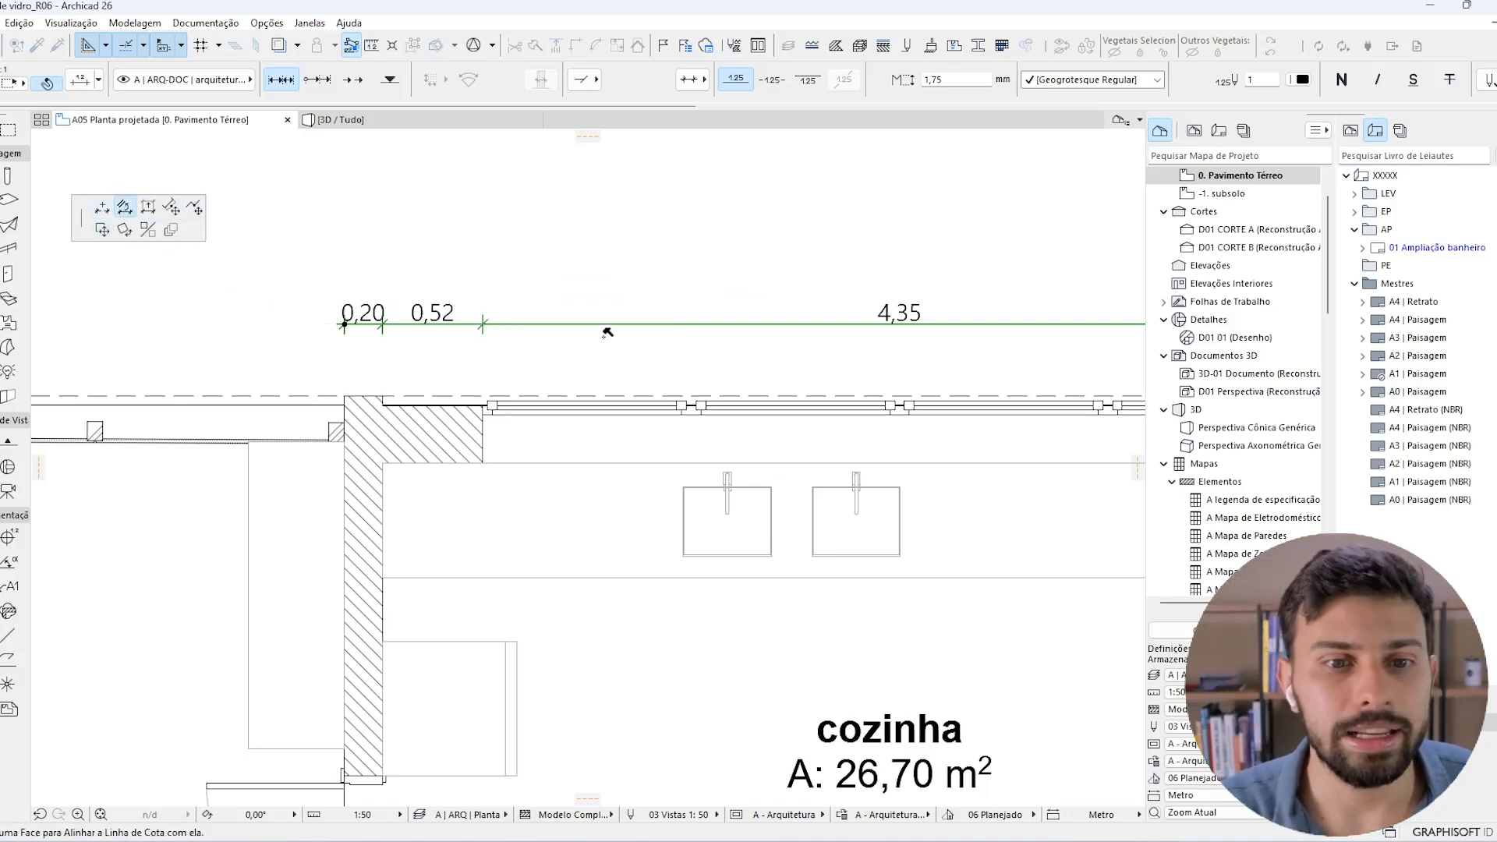
left_click(455, 405)
Set the witness line length of the kitchen dimension chain so the lines extend down to just above the upper wall.
left_click(147, 206)
scroll(530, 275, "down", 3)
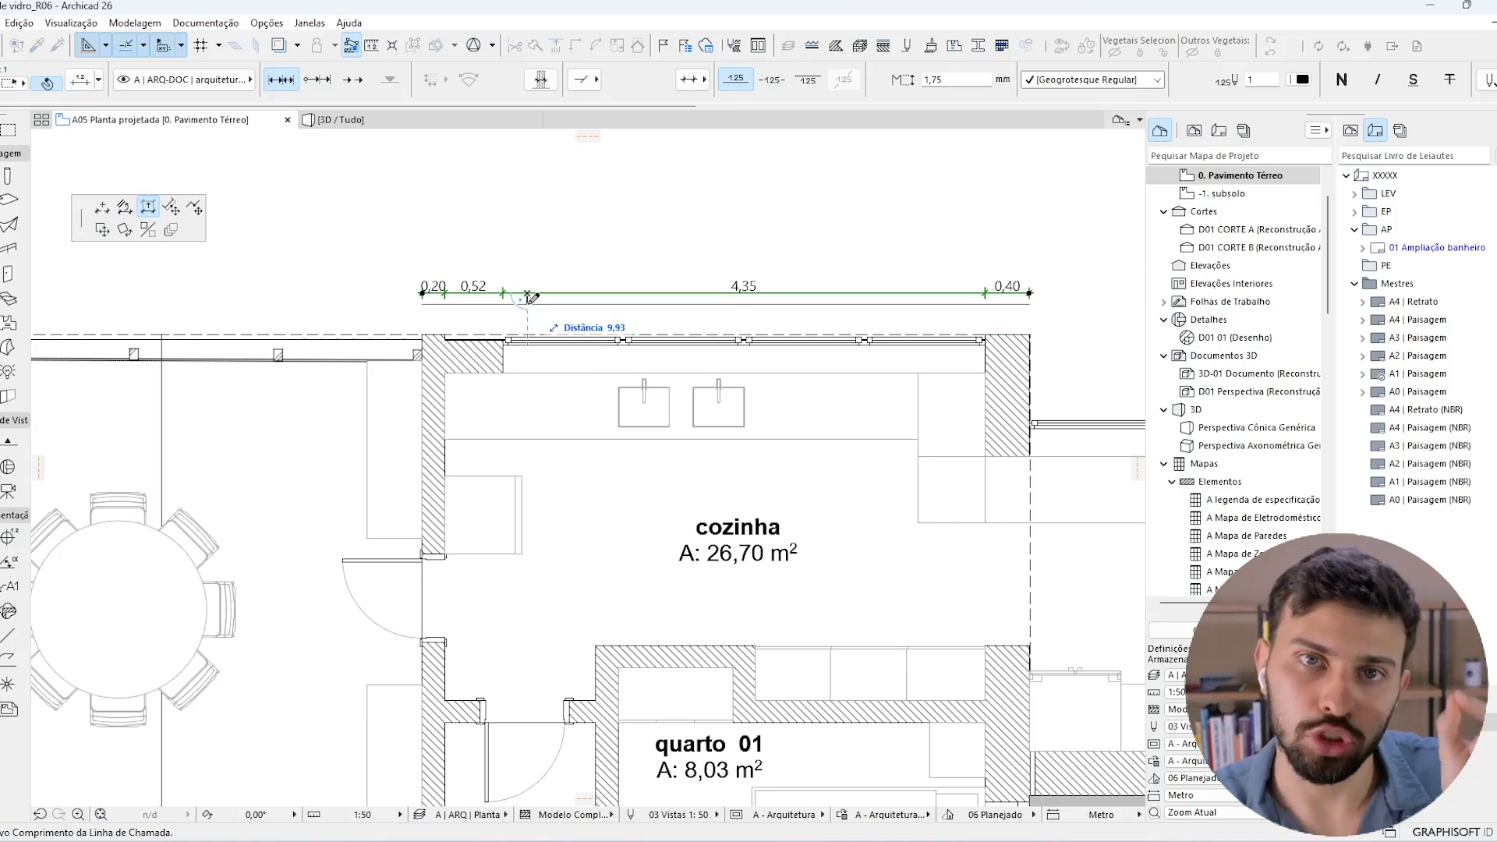
left_click(549, 348)
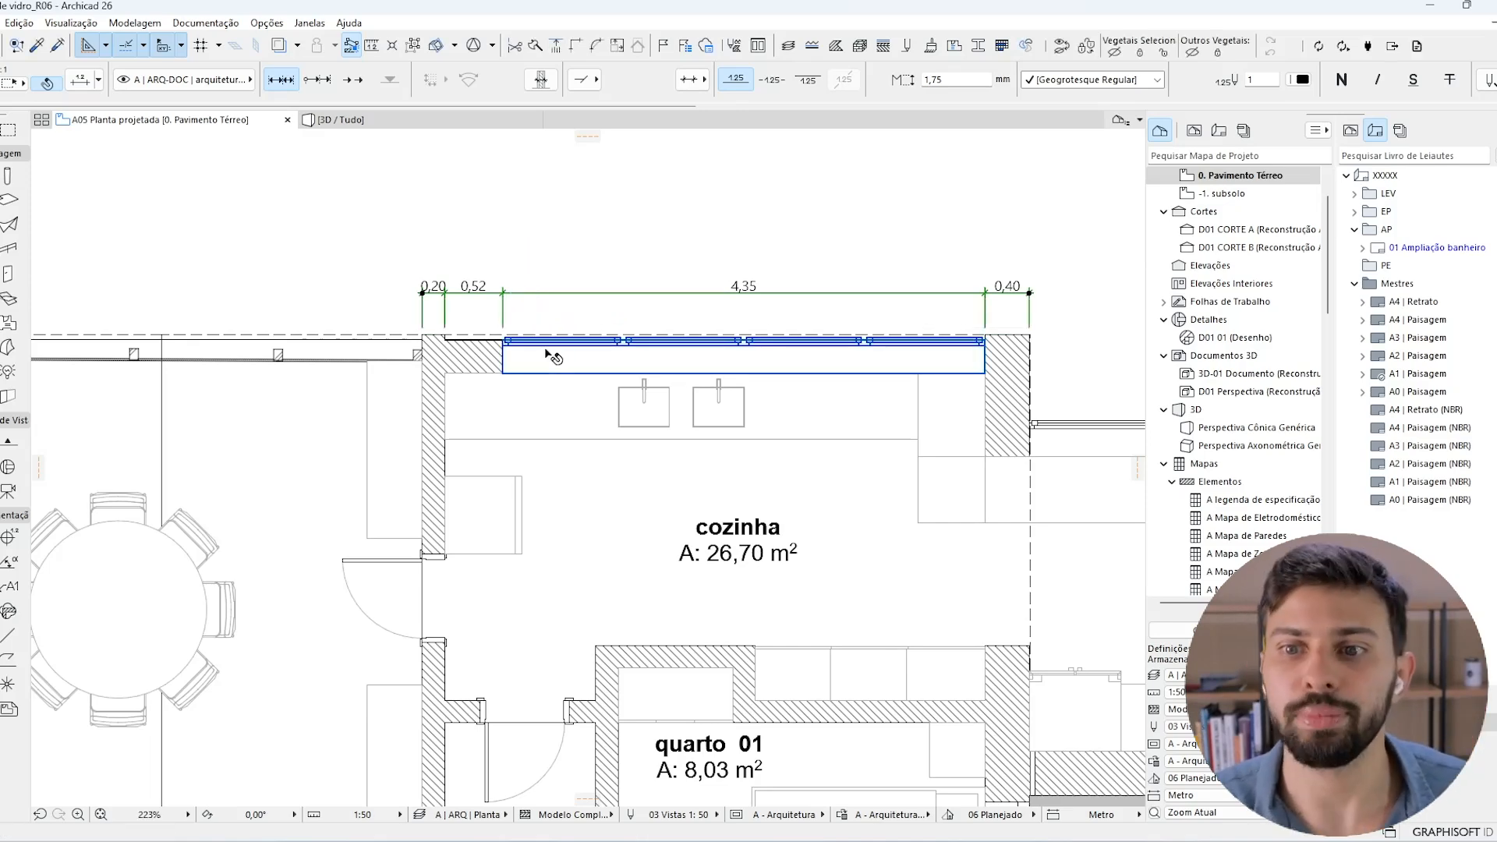
scroll(491, 321, "up", 4)
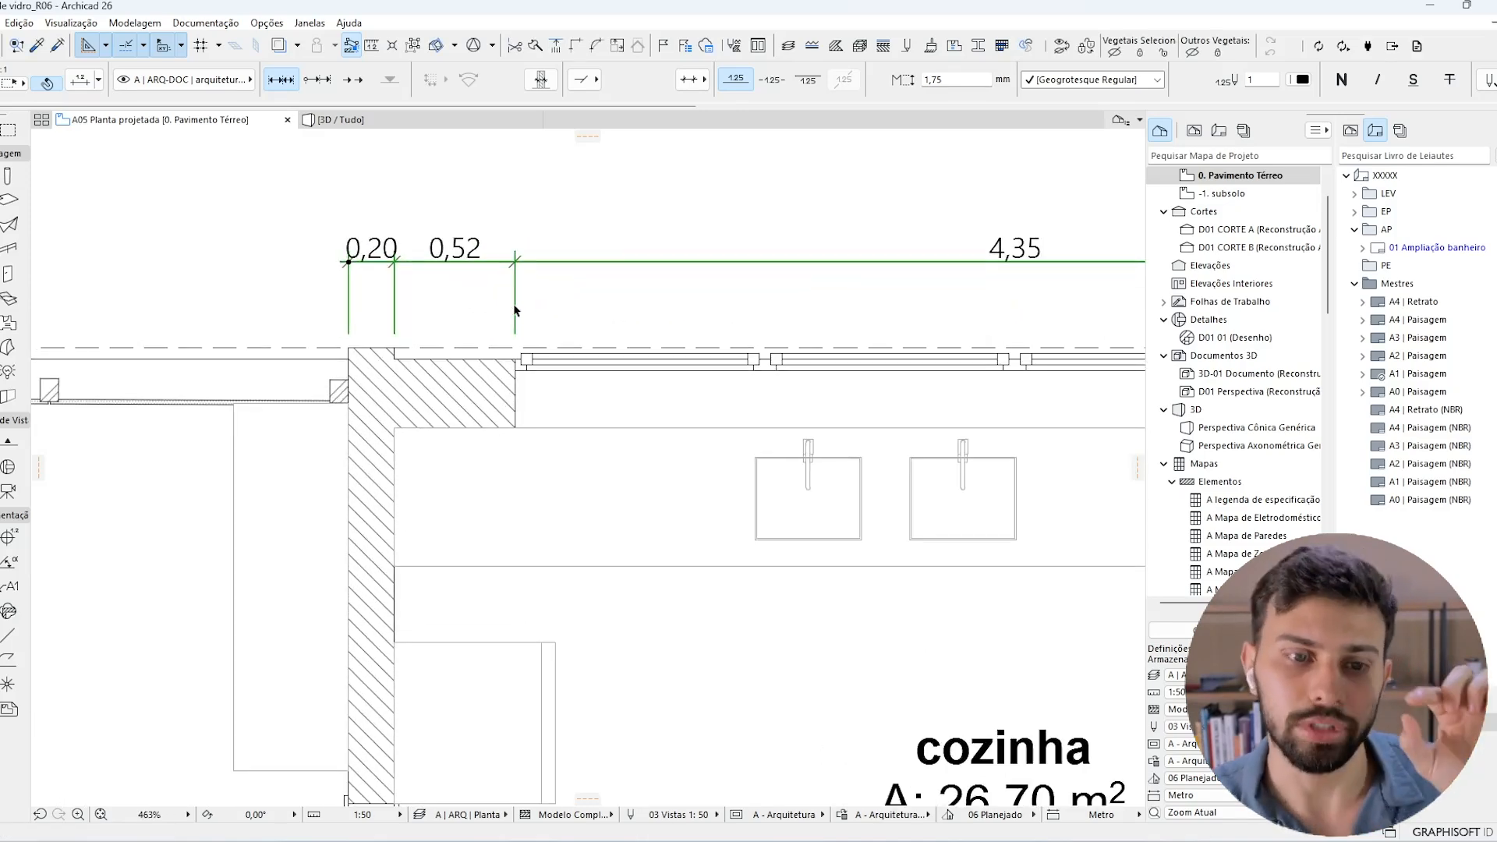
Raise only the window's segment of the kitchen dimension chain above the other segments, and undo that move.
left_click(559, 261)
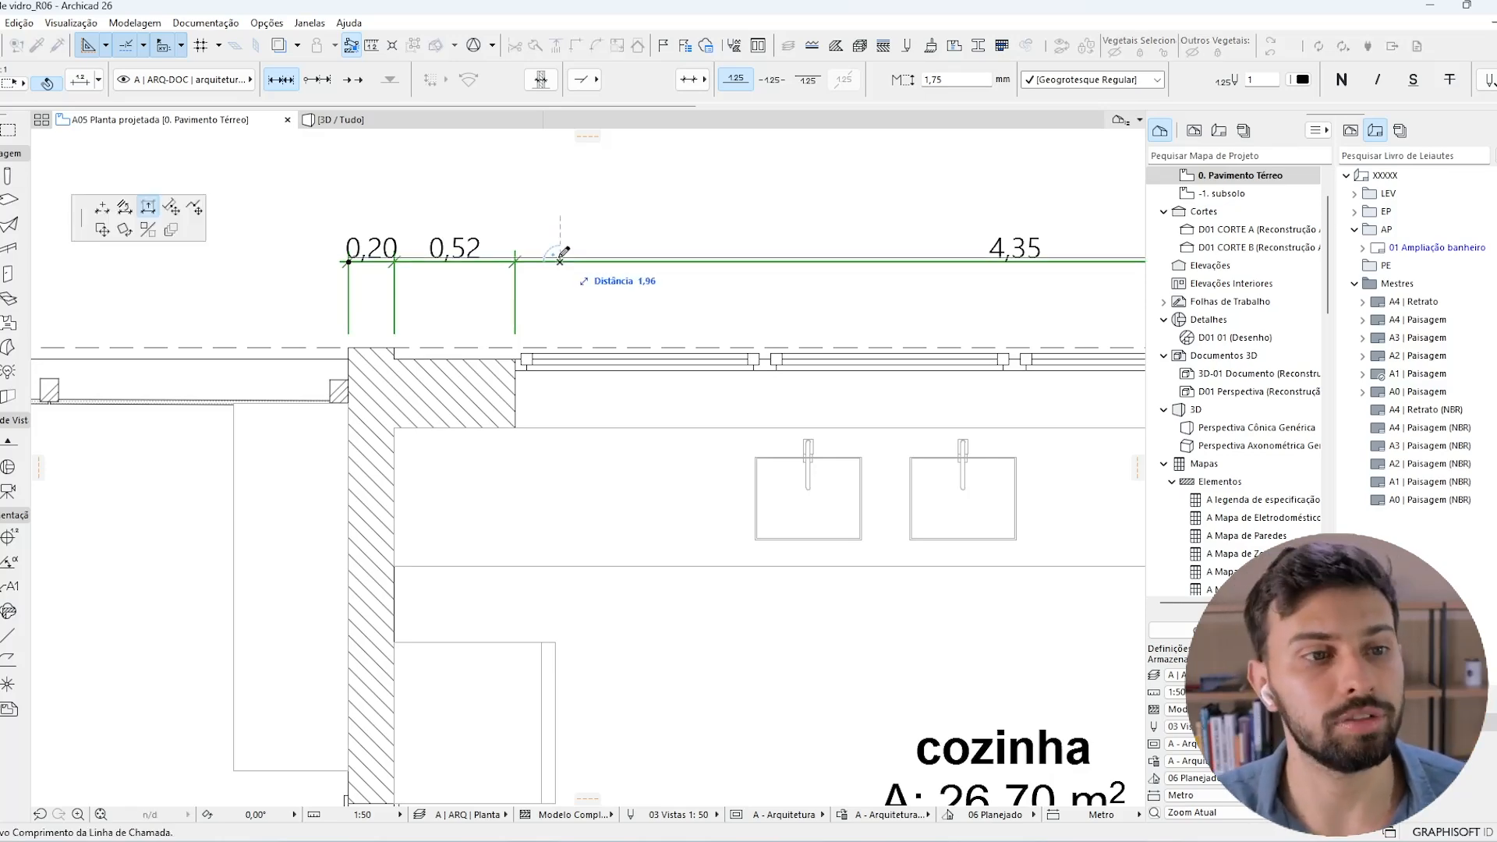
left_click(171, 206)
scroll(588, 328, "down", 4)
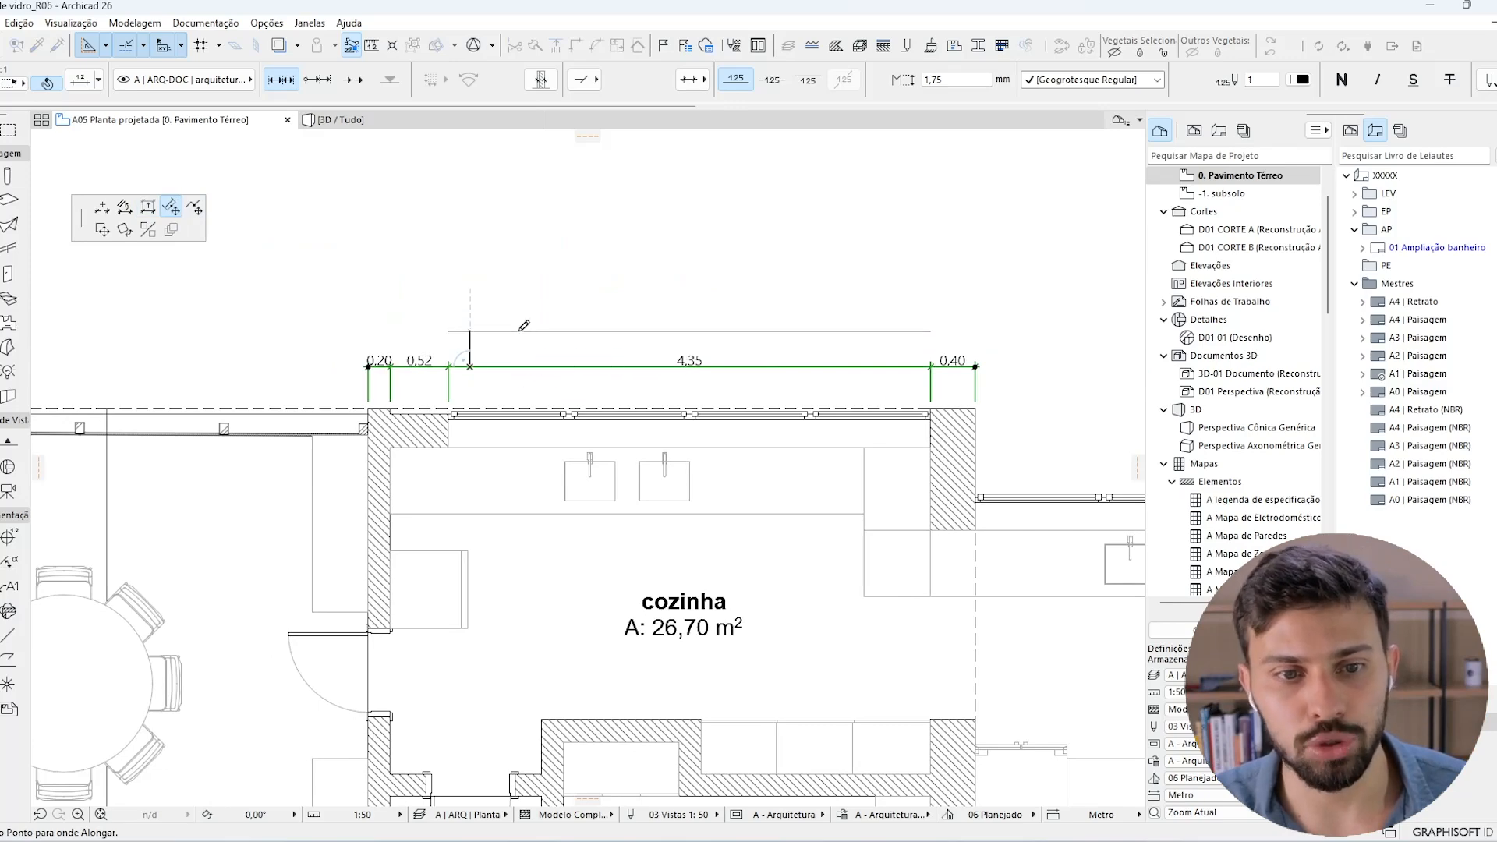
left_click(516, 330)
key("Escape")
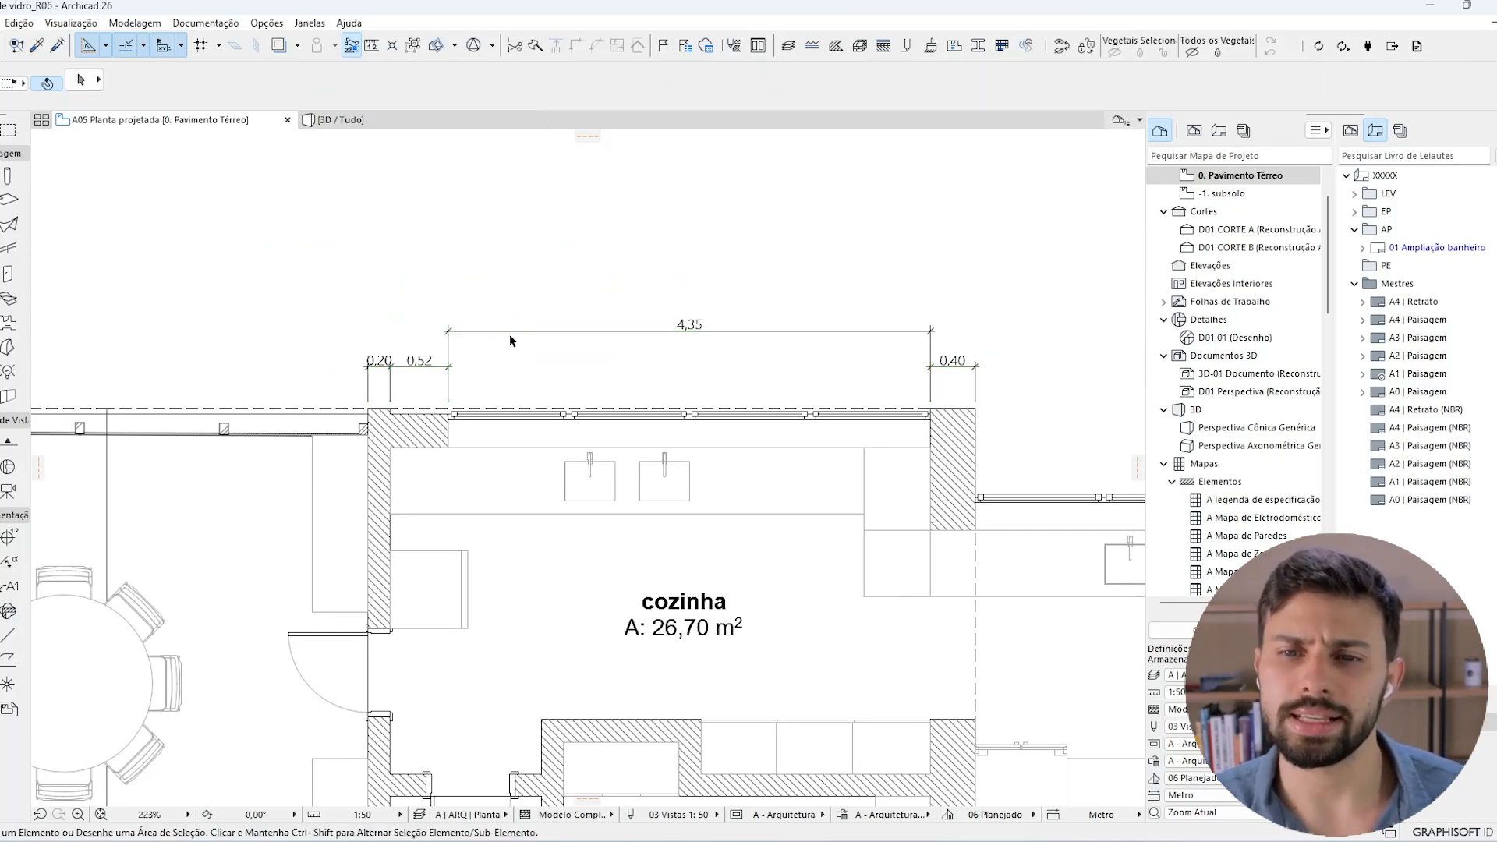
key("ctrl+z")
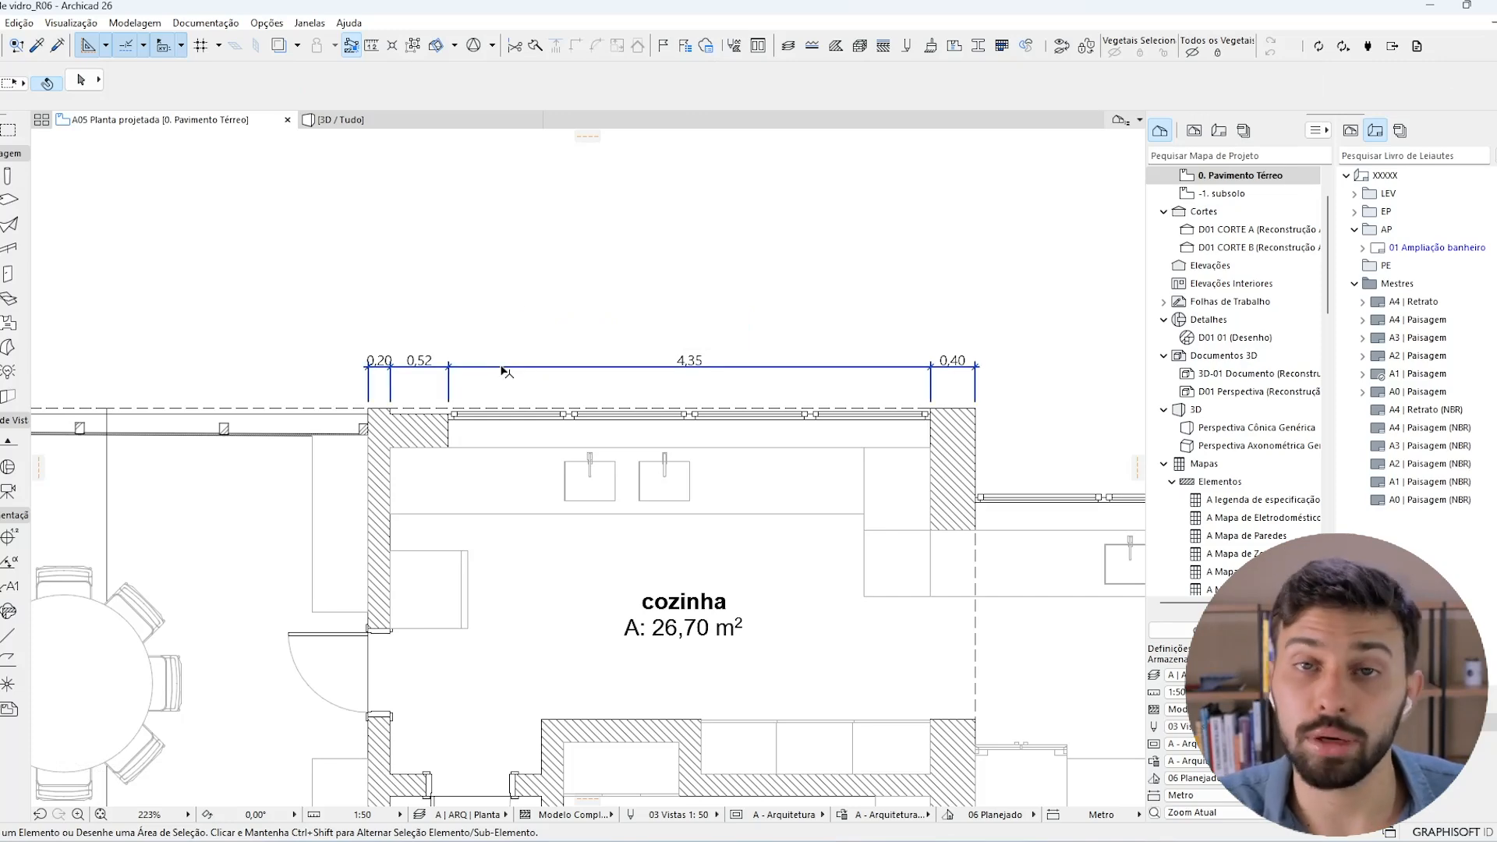
Remove the points at the window's left end and the left wall's inner face from the kitchen dimension chain.
left_click(505, 368)
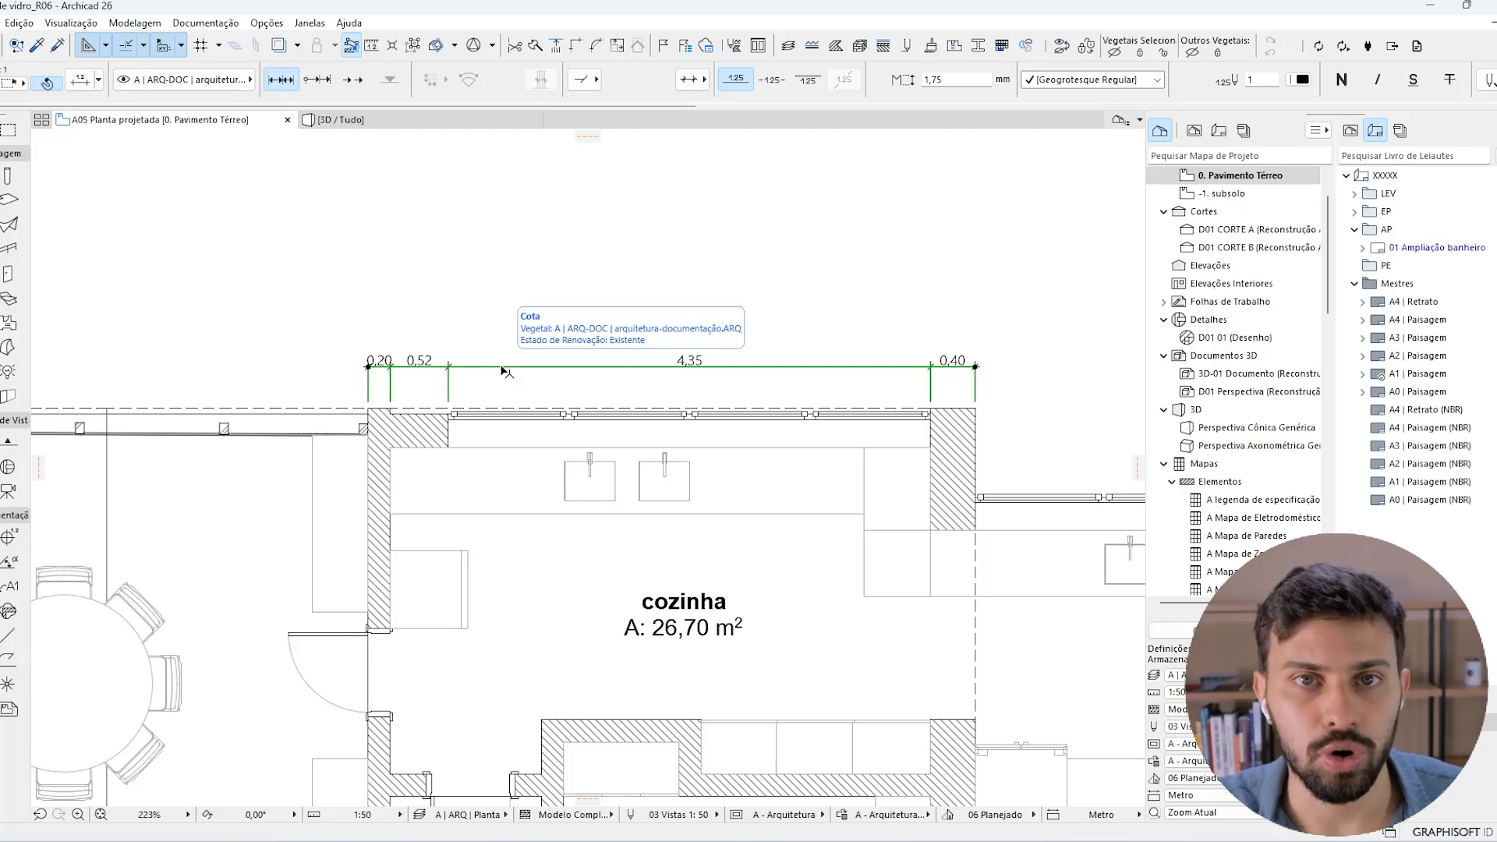
left_click(450, 372, "ctrl")
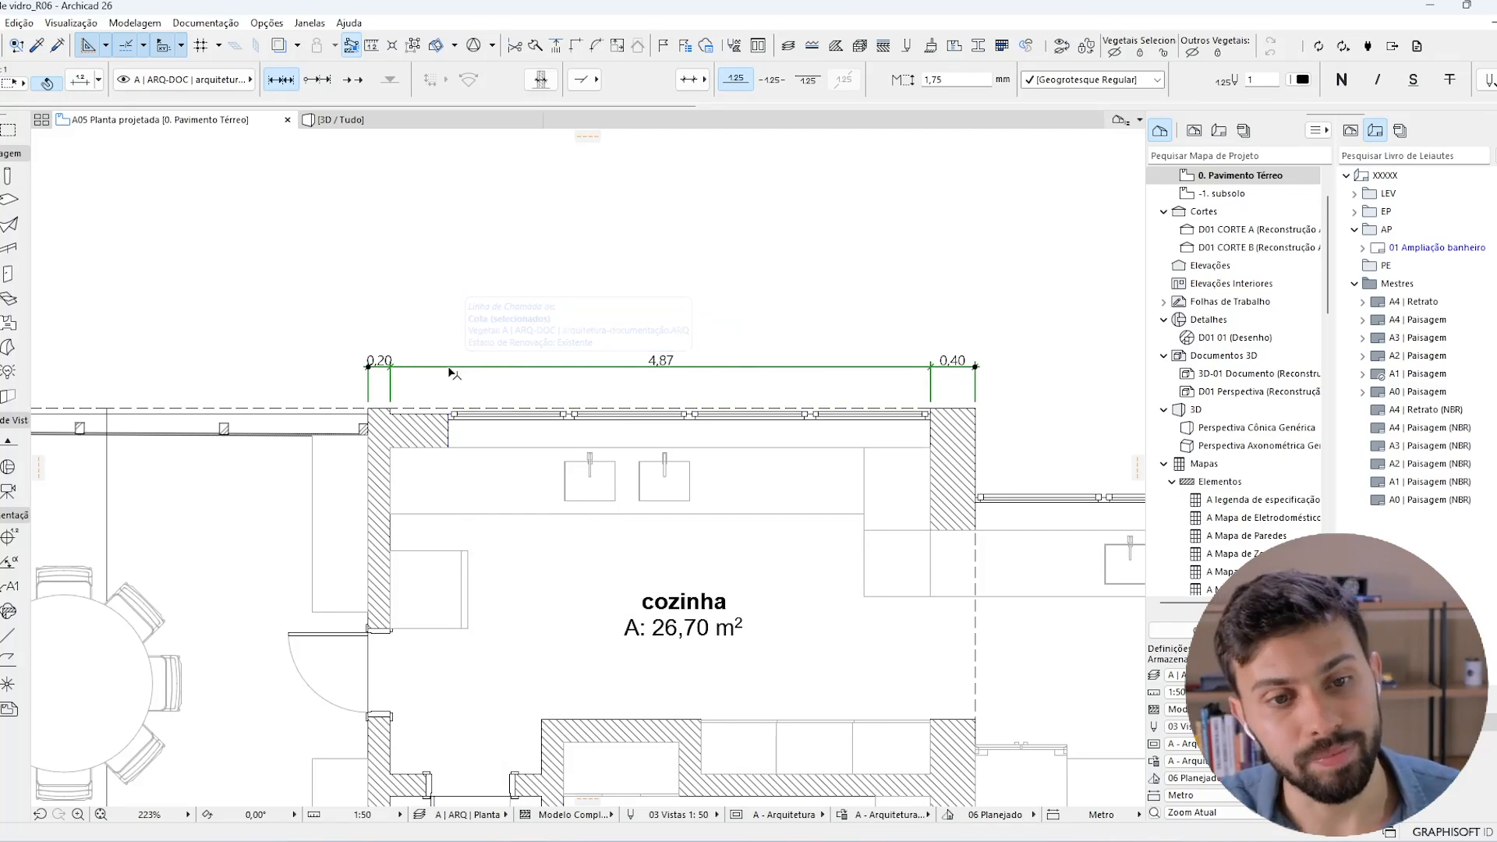
left_click(390, 379, "ctrl")
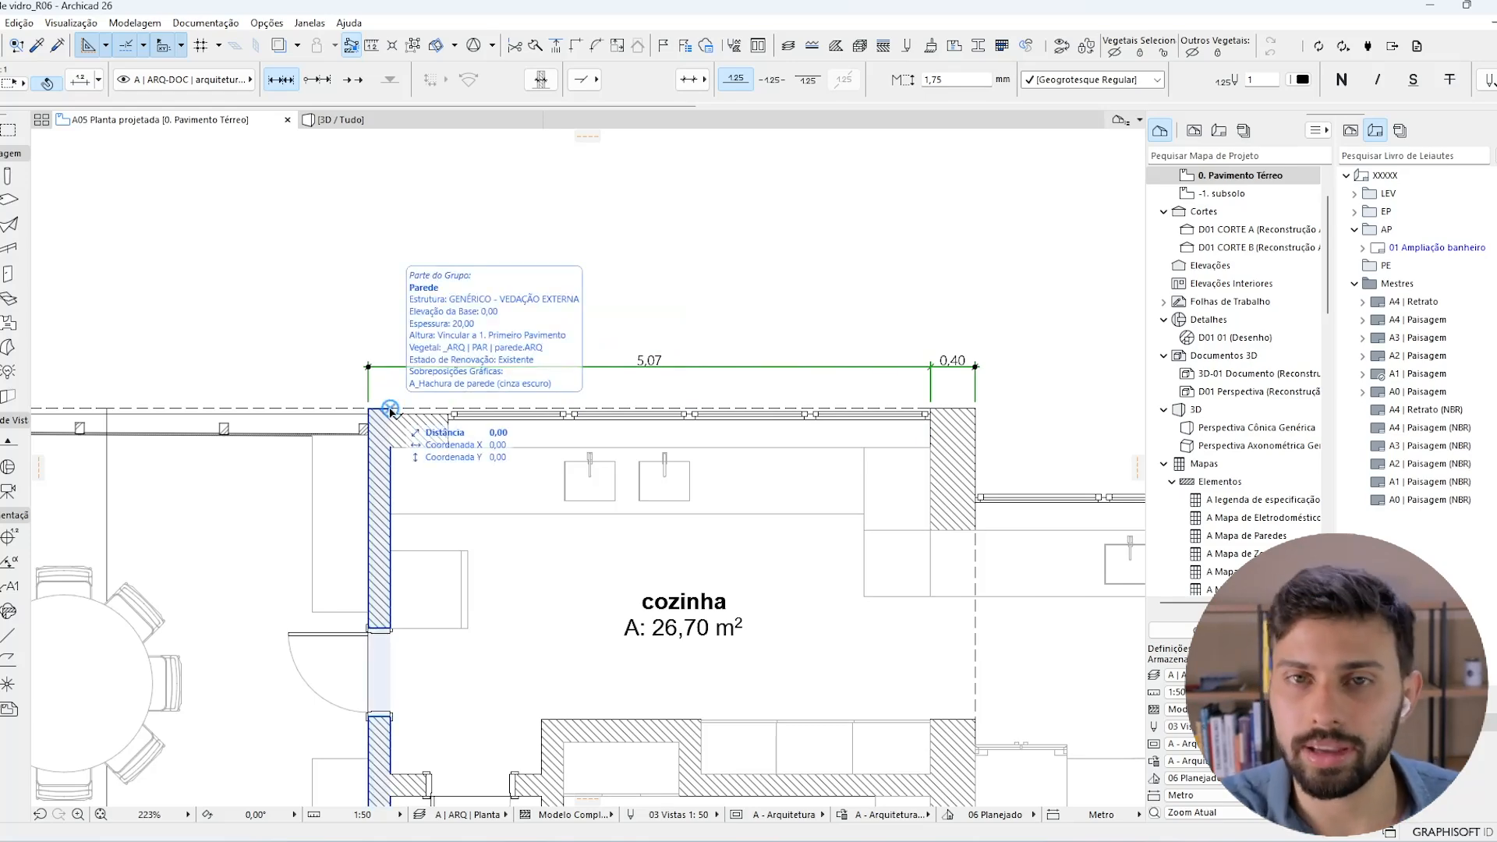
Add the left wall's inner face and the window's left end back to the kitchen dimension chain, and deselect it.
left_click(390, 411)
scroll(391, 412, "up", 3)
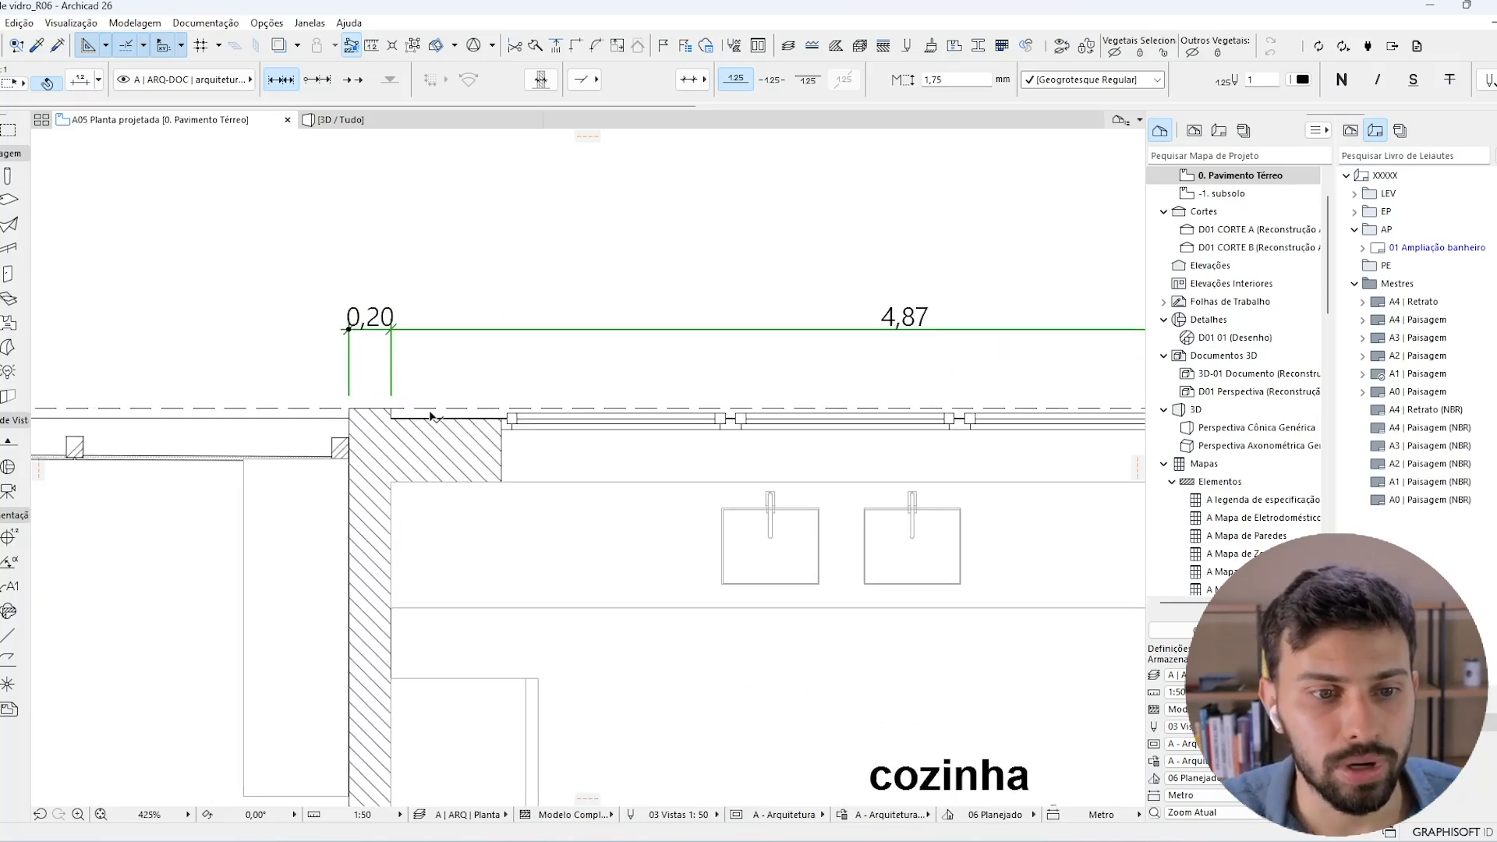
left_click(502, 421)
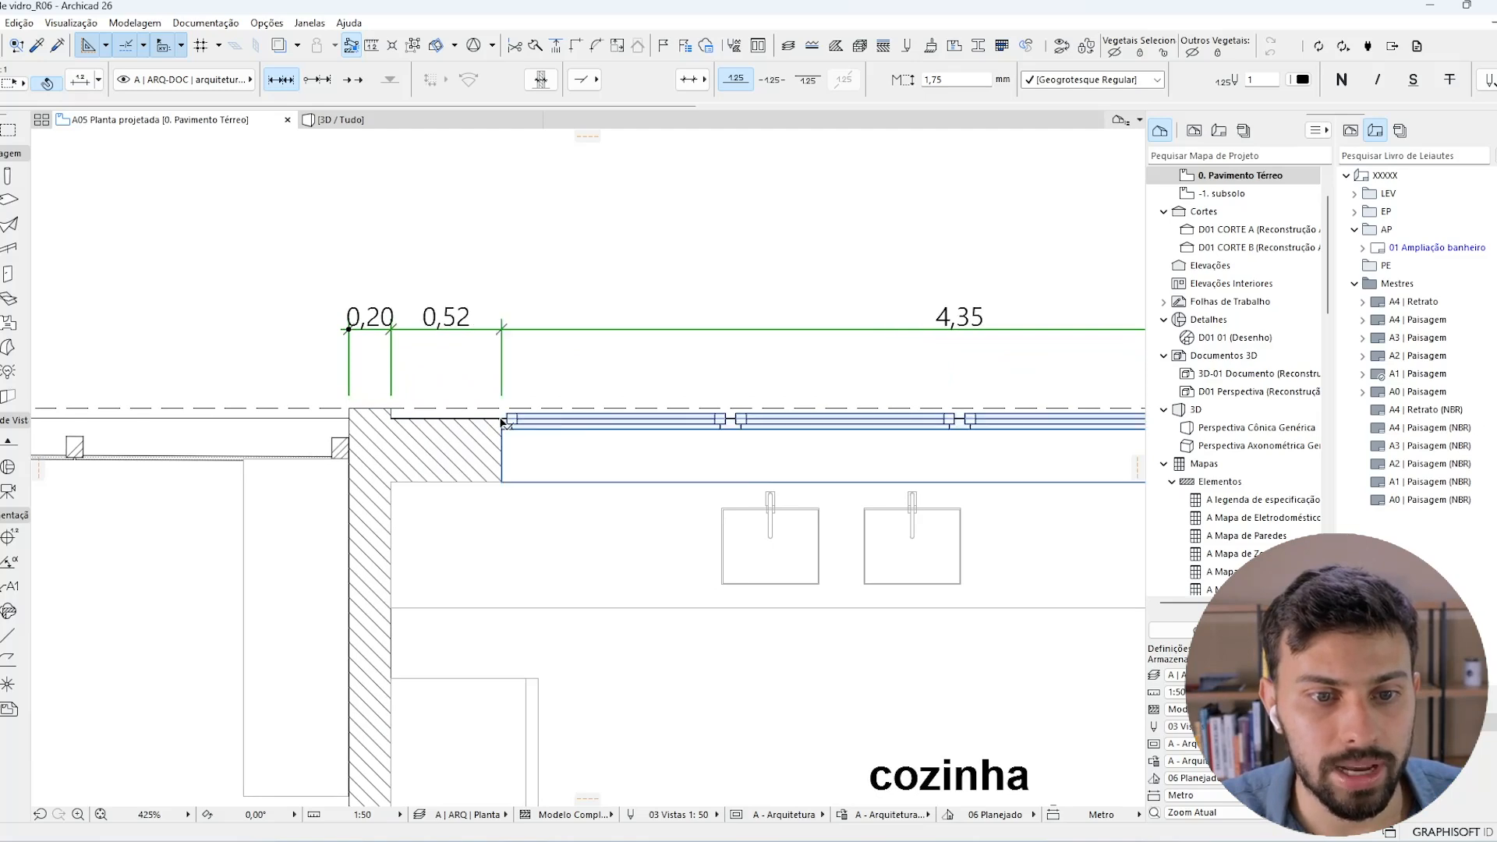
left_click(575, 283)
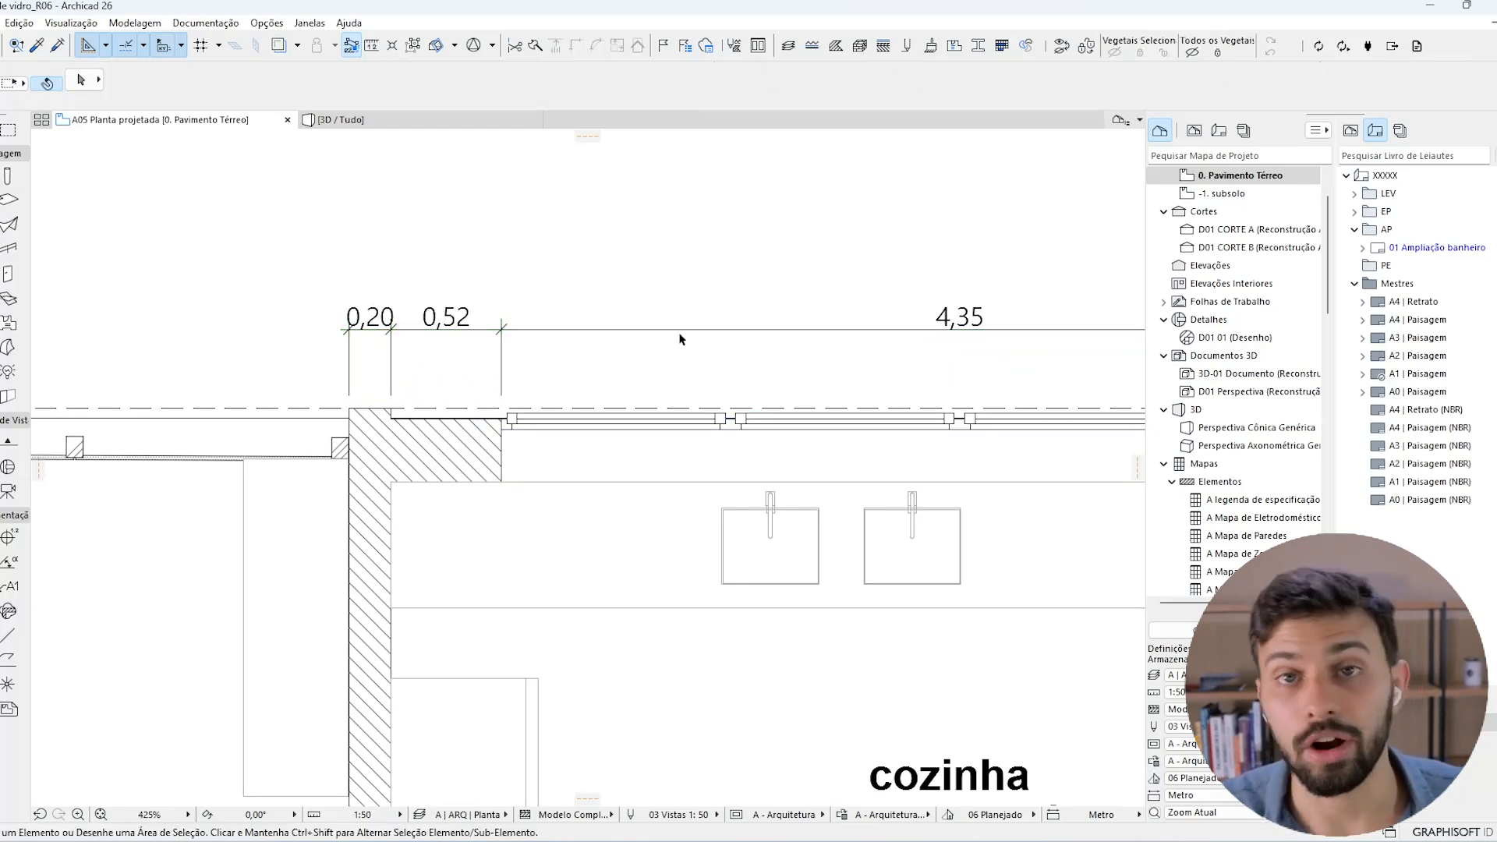
Dimension the overall length of quarto 04's upper wall between its outer corners, using the kitchen dimension's settings and placing the line above the wall.
scroll(680, 335, "down", 4)
middle_click_drag(743, 356, 541, 356)
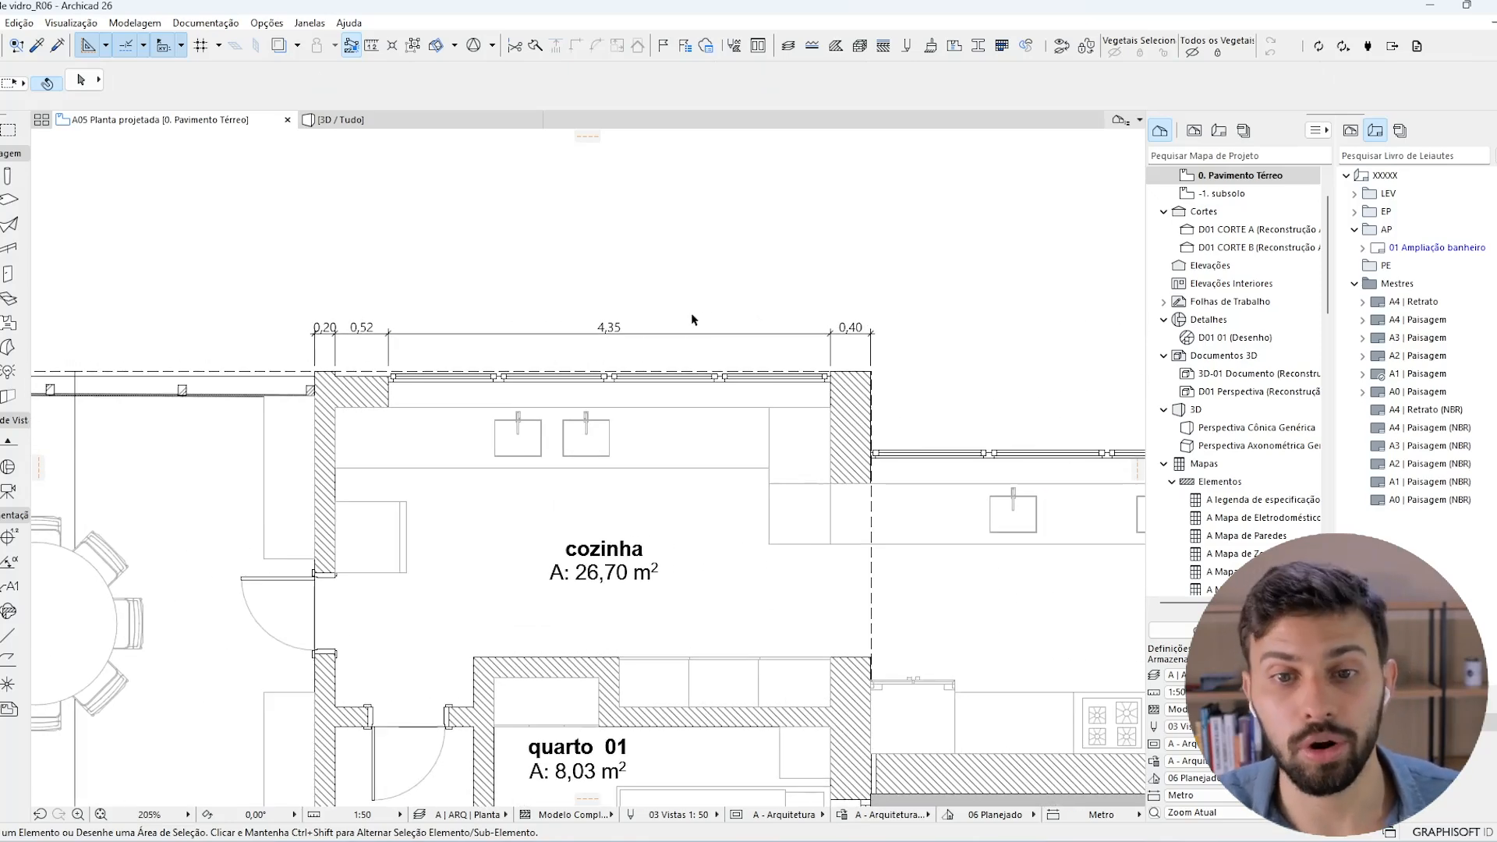
left_click(468, 334, "alt")
scroll(469, 334, "down", 5)
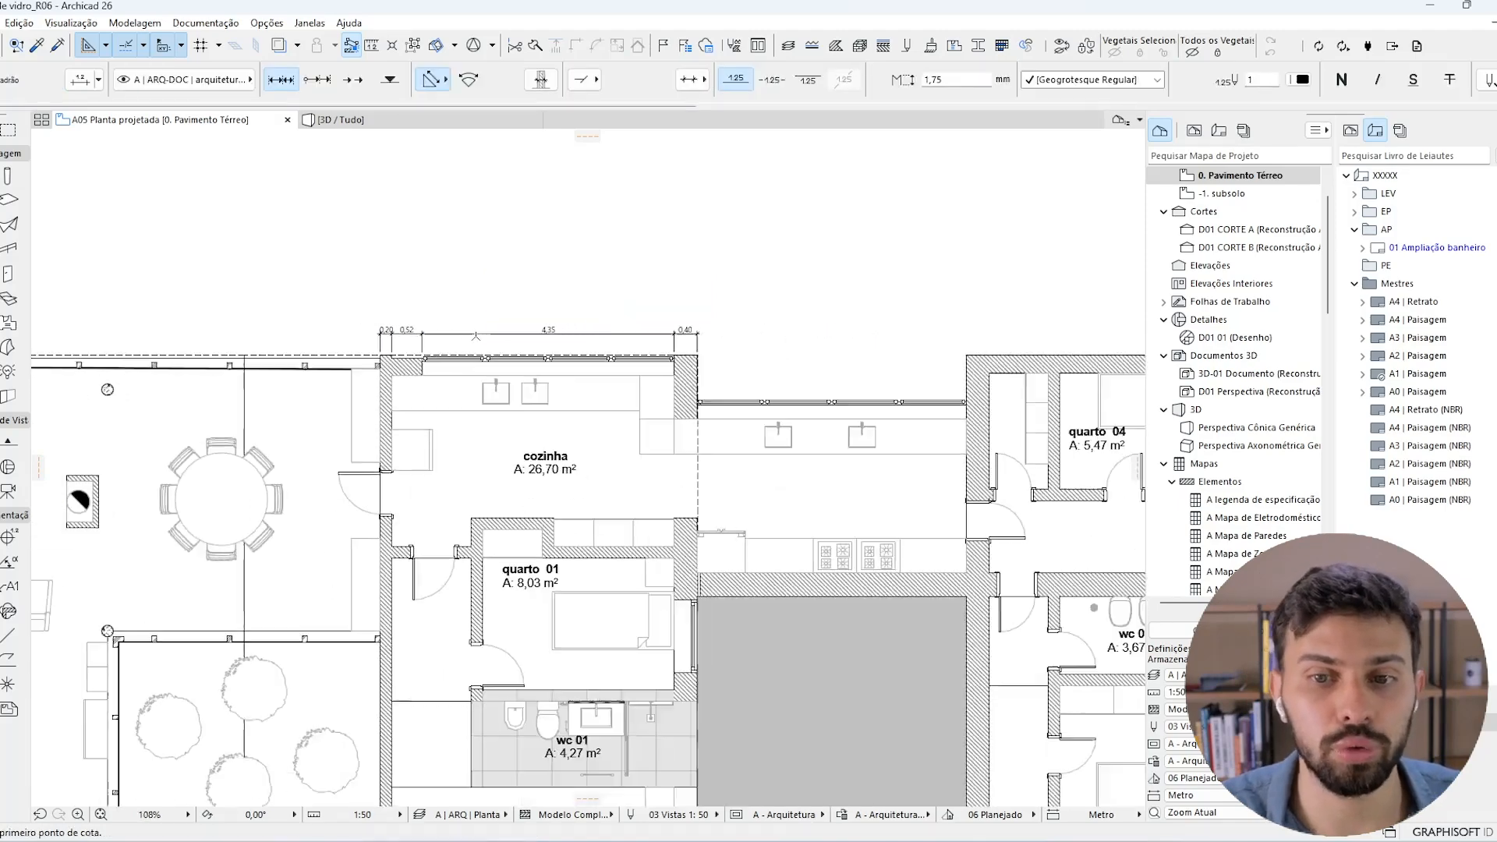
middle_click_drag(709, 288, 482, 222)
scroll(702, 275, "up", 5)
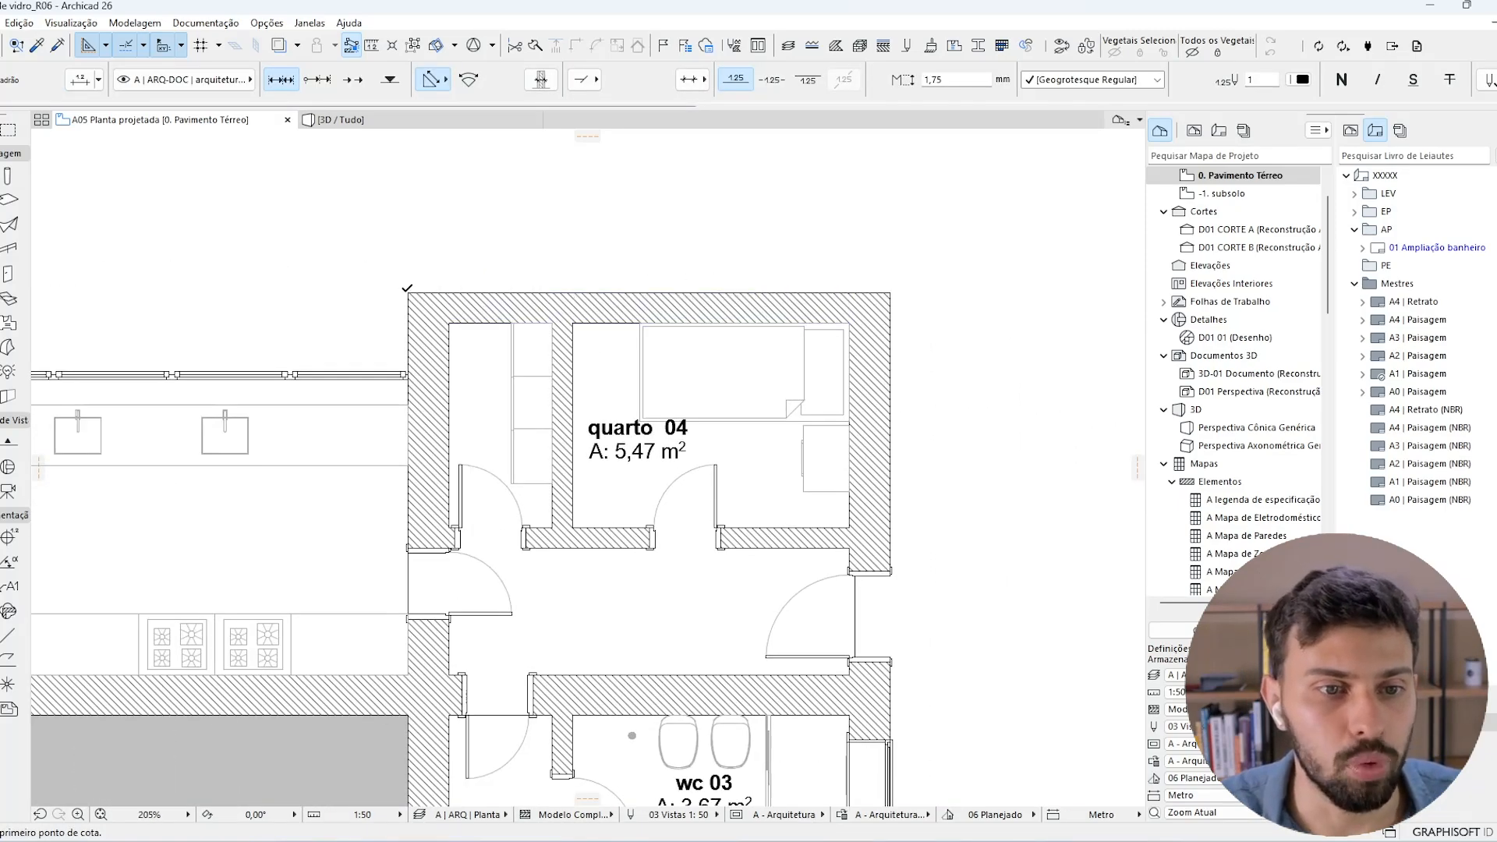
left_click(407, 293)
left_click(890, 293)
double_click(584, 258)
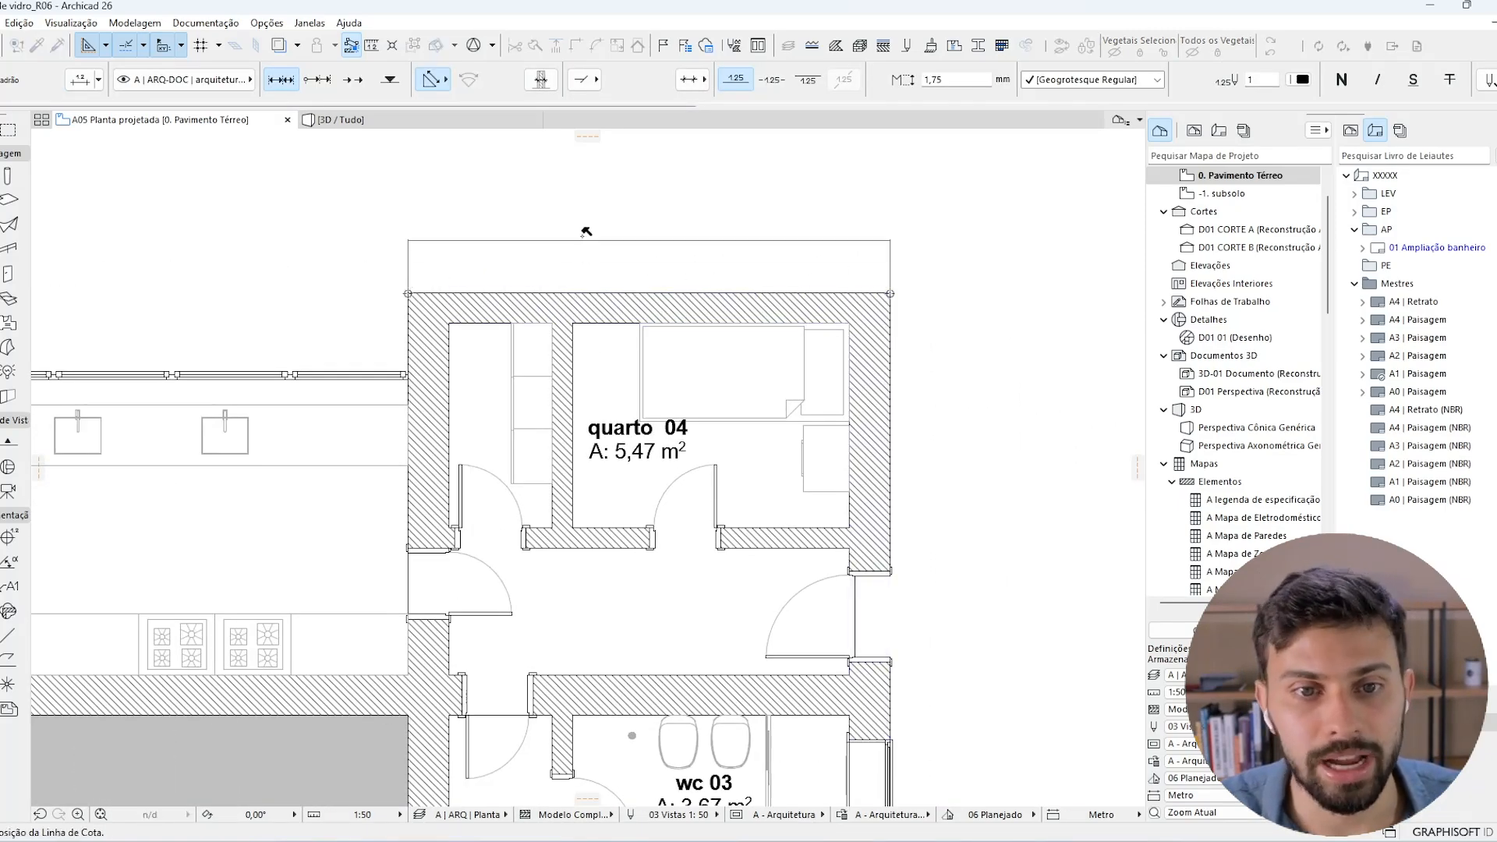
left_click(586, 227)
key("Escape")
Add the inner faces of the outer walls and both faces of the partition to the dimension above quarto 04, and deselect it.
left_click(440, 233)
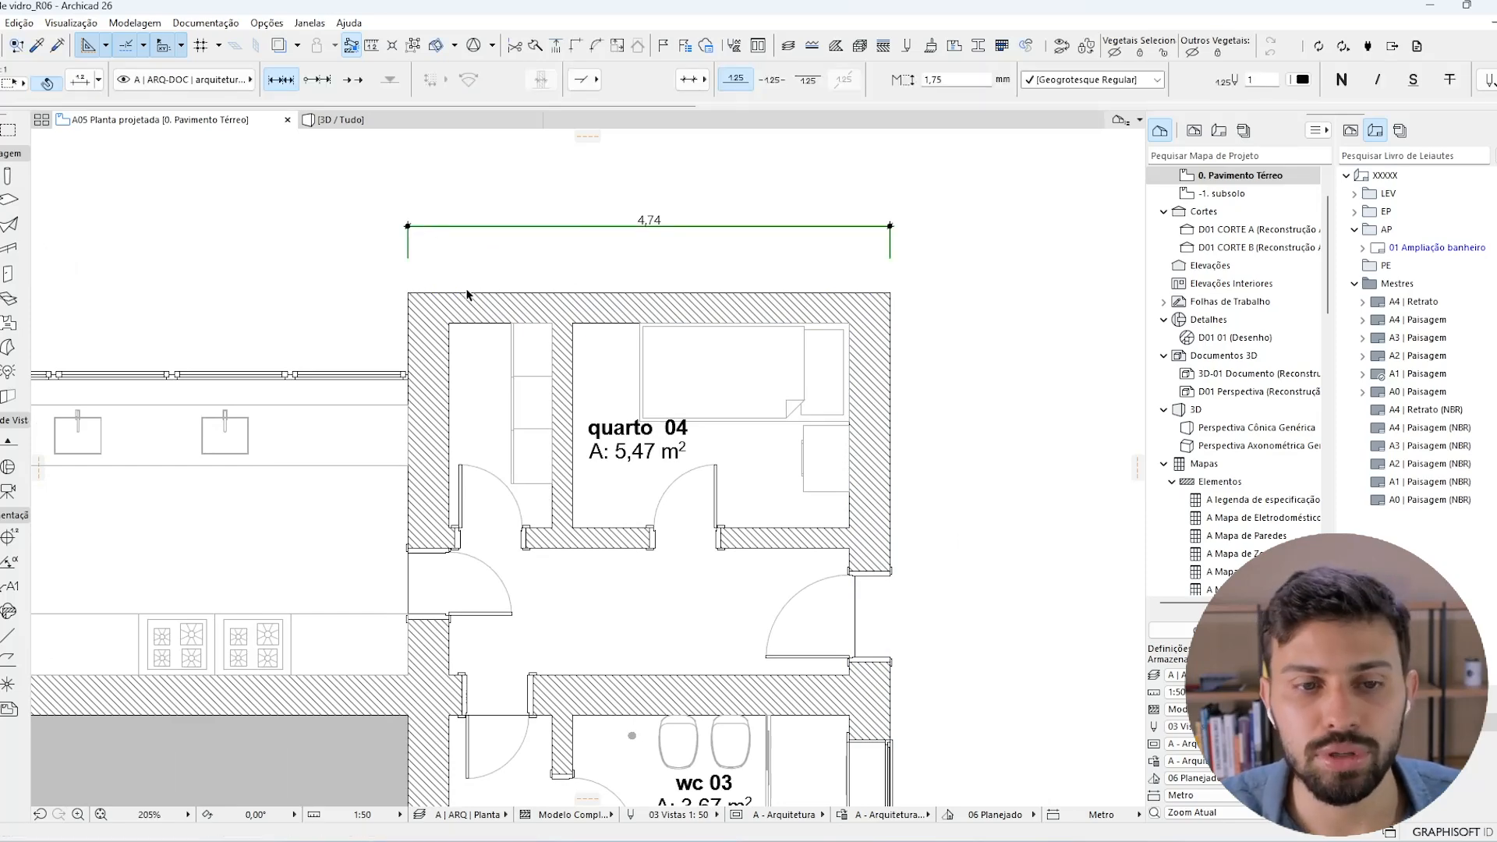
scroll(464, 296, "up", 5)
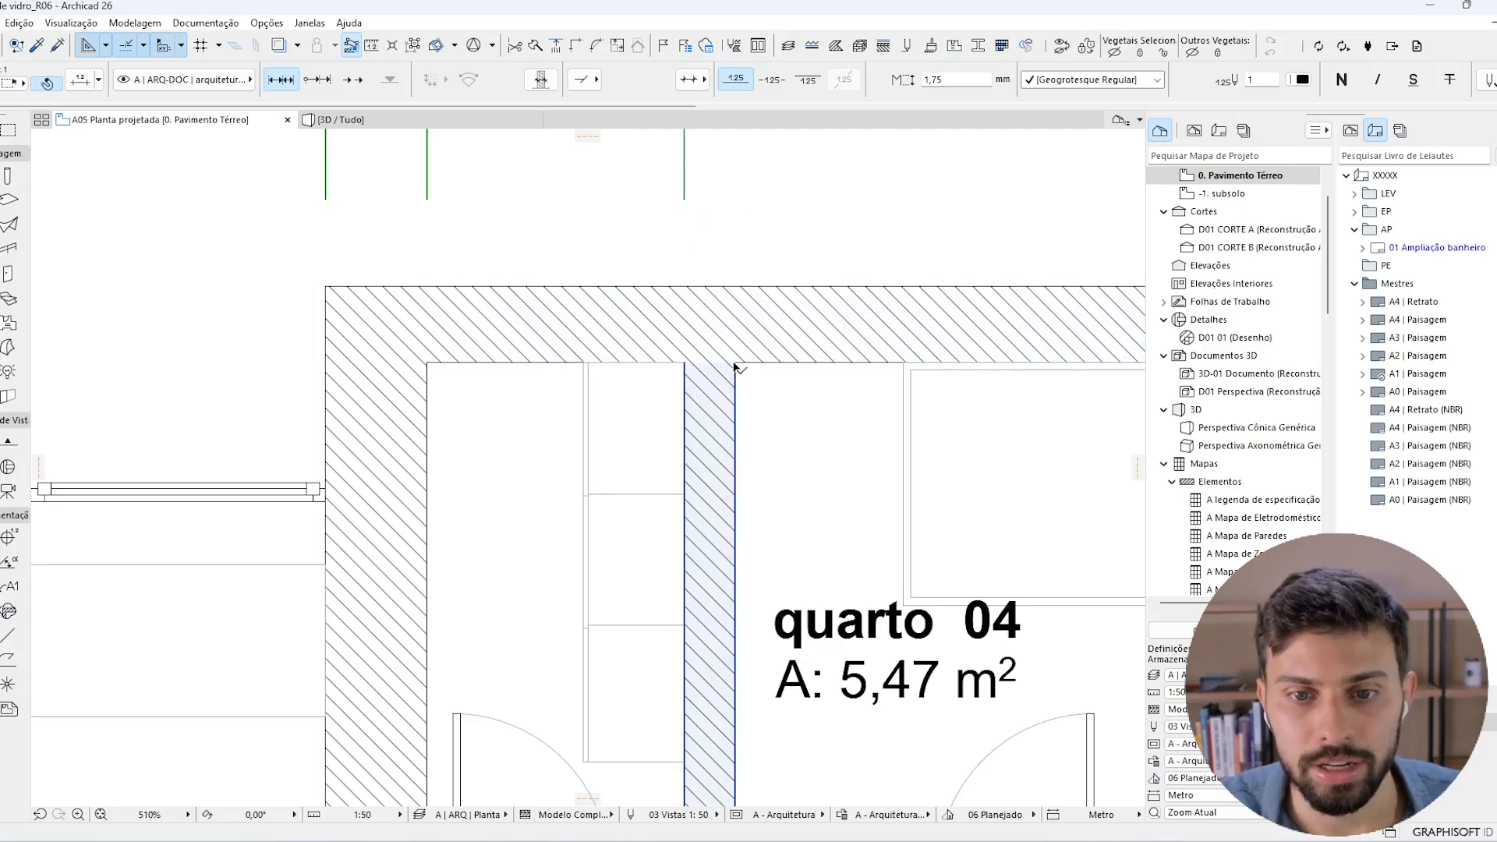
scroll(736, 366, "down", 4)
middle_click_drag(1076, 359, 834, 376)
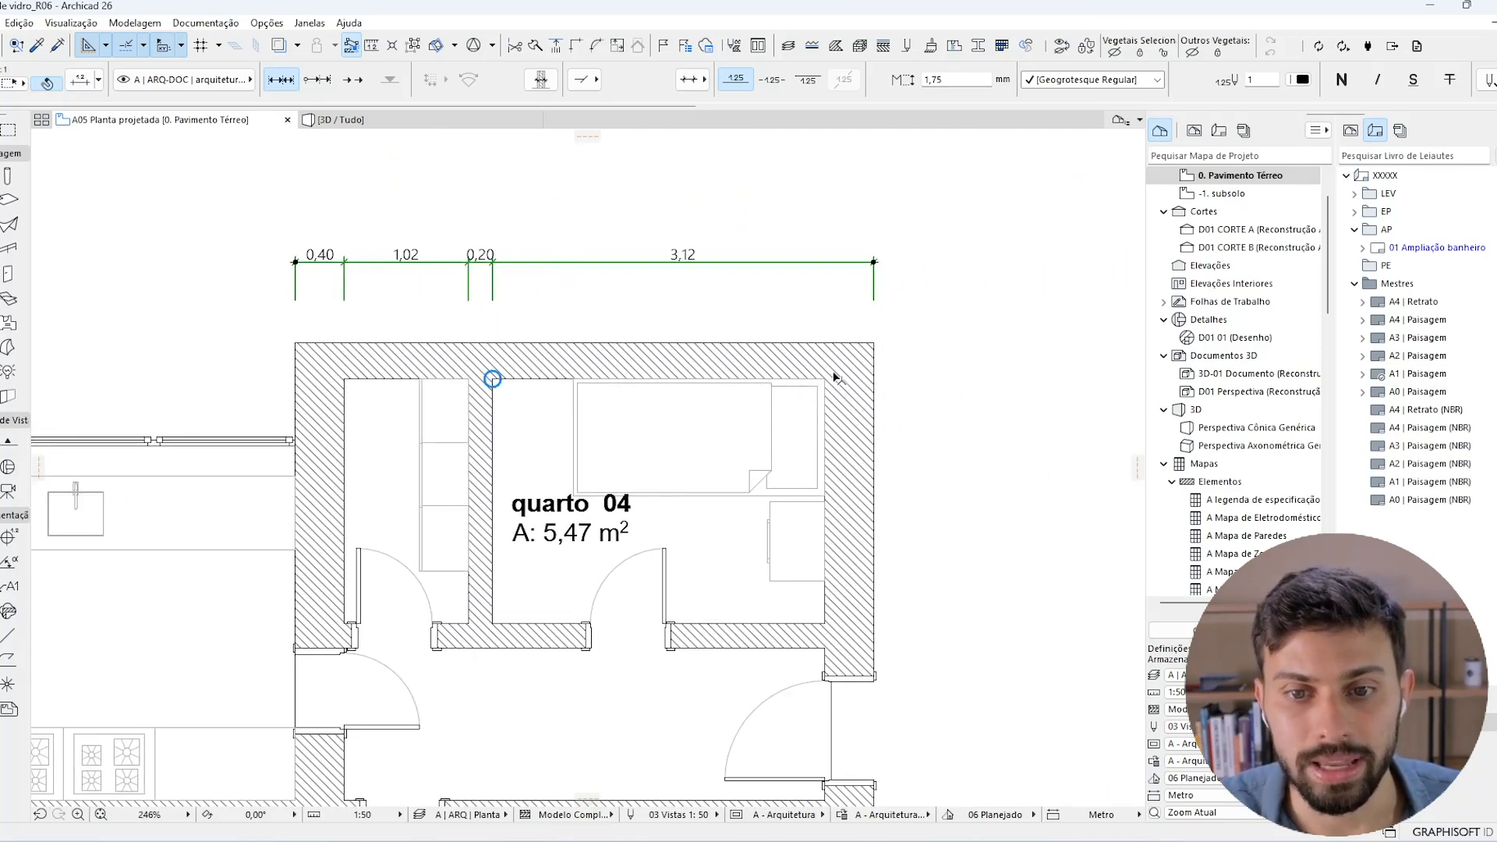
left_click(827, 382)
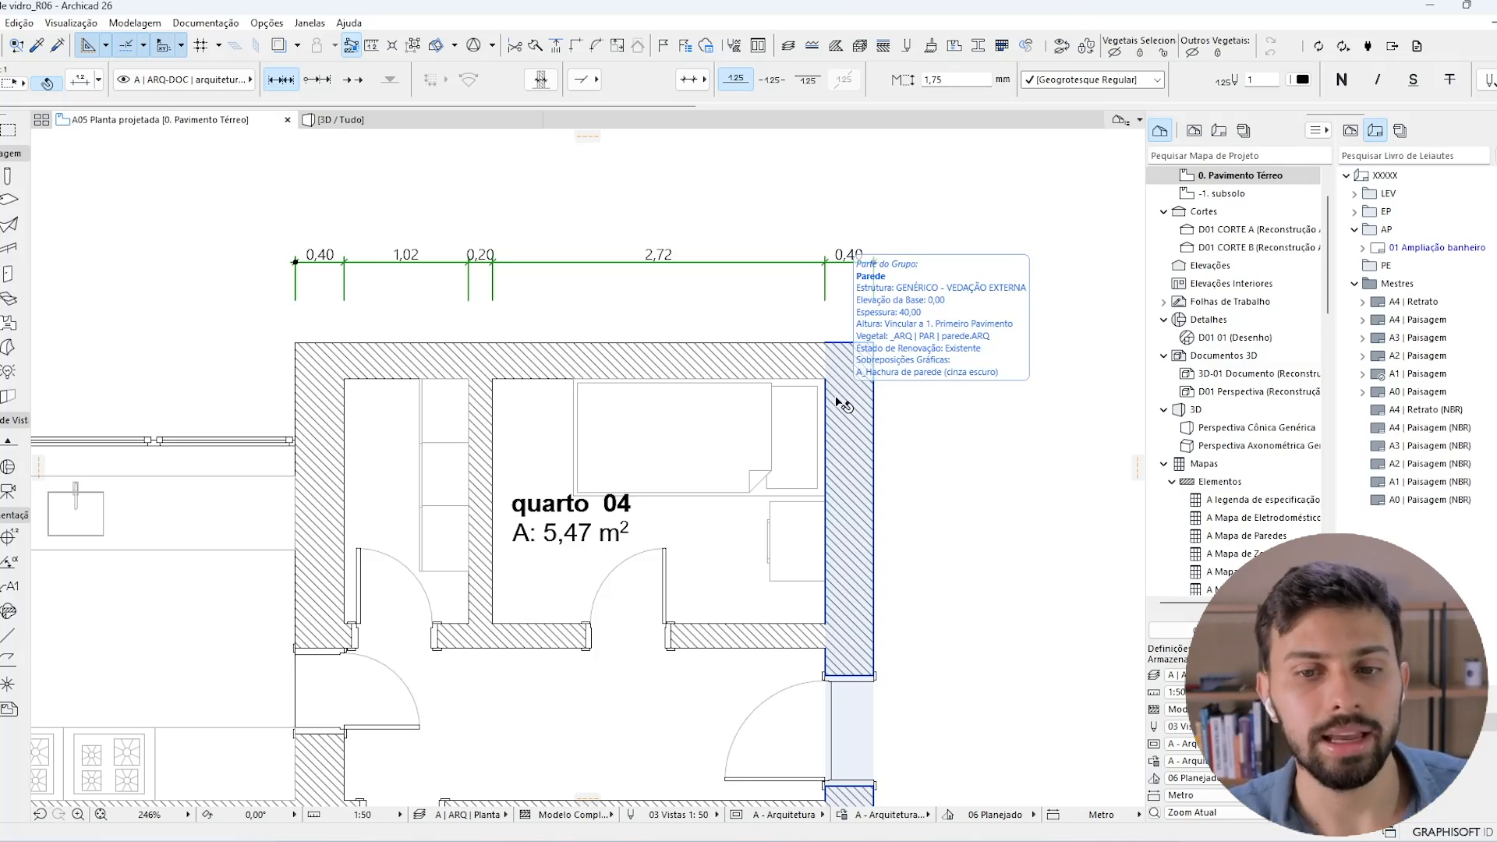
key("Escape")
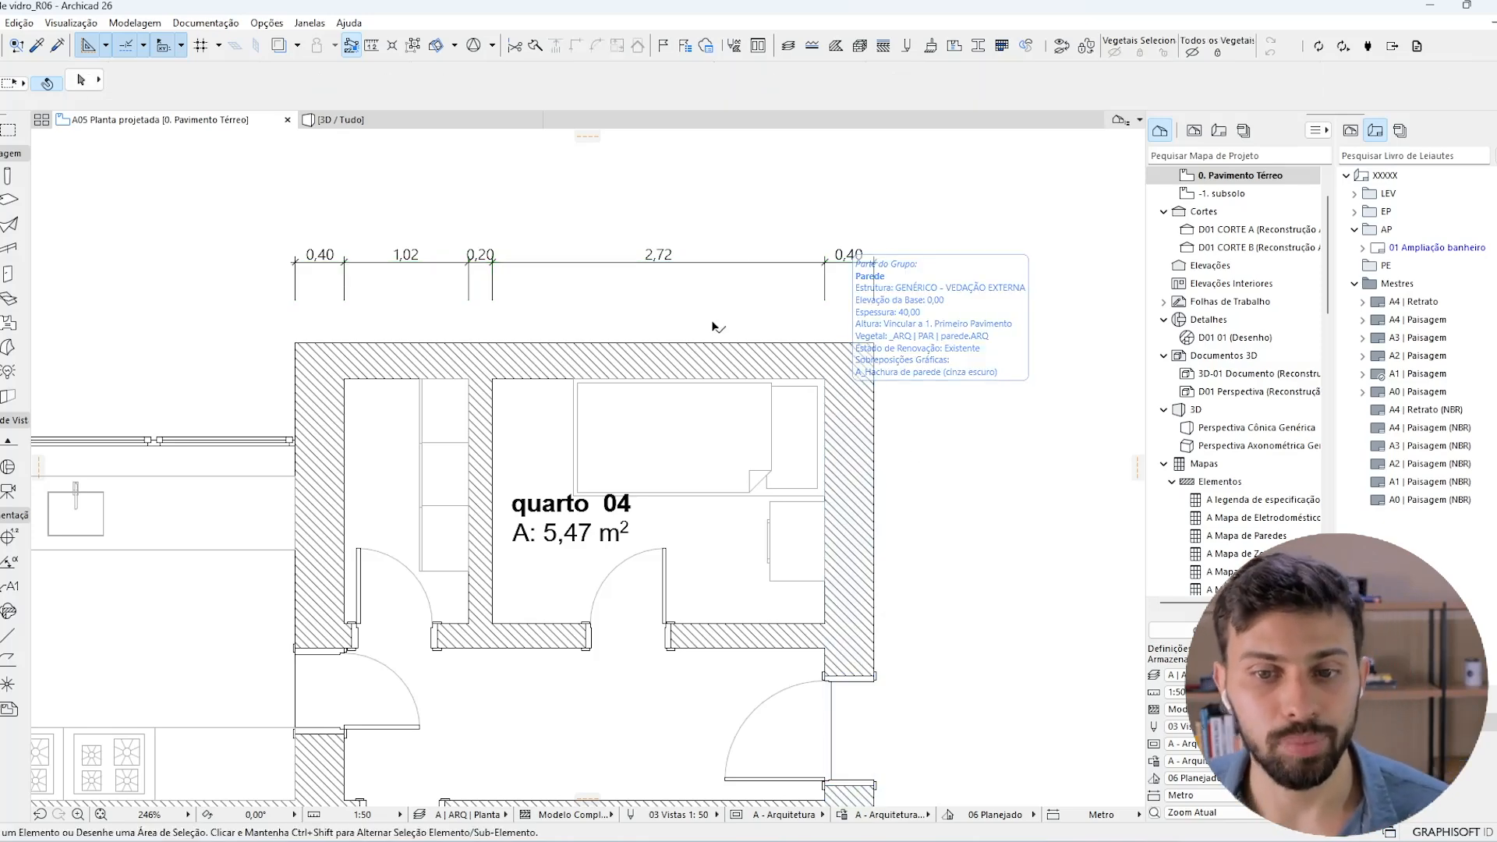
Set the thickness of quarto 04's right exterior wall to 10, and deselect the wall.
left_click(860, 422)
left_click(860, 421, "ctrl+shift")
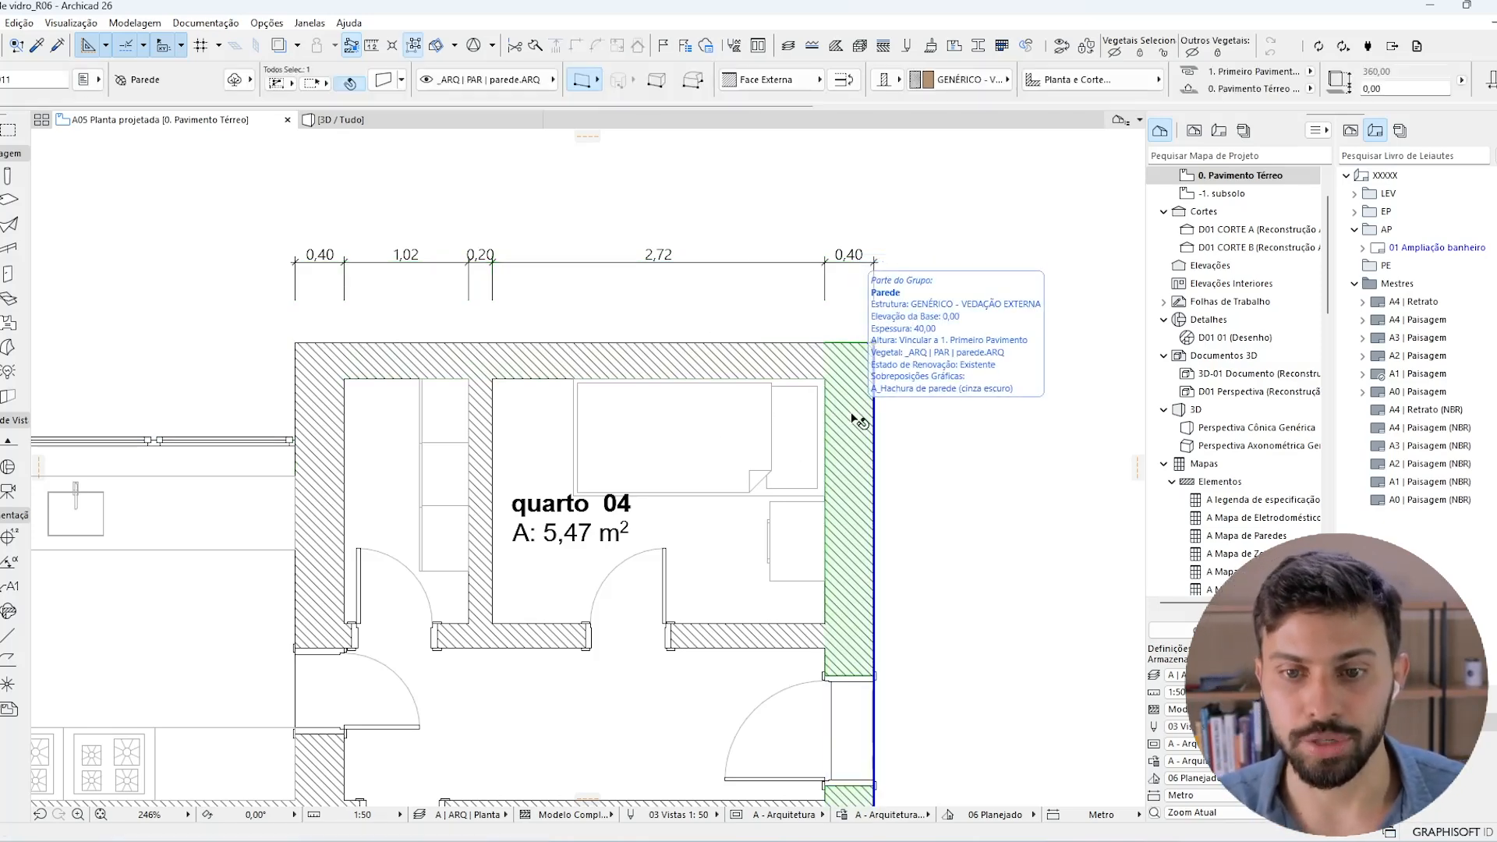
scroll(1107, 84, "down", 4)
left_click_drag(1201, 77, 1126, 86)
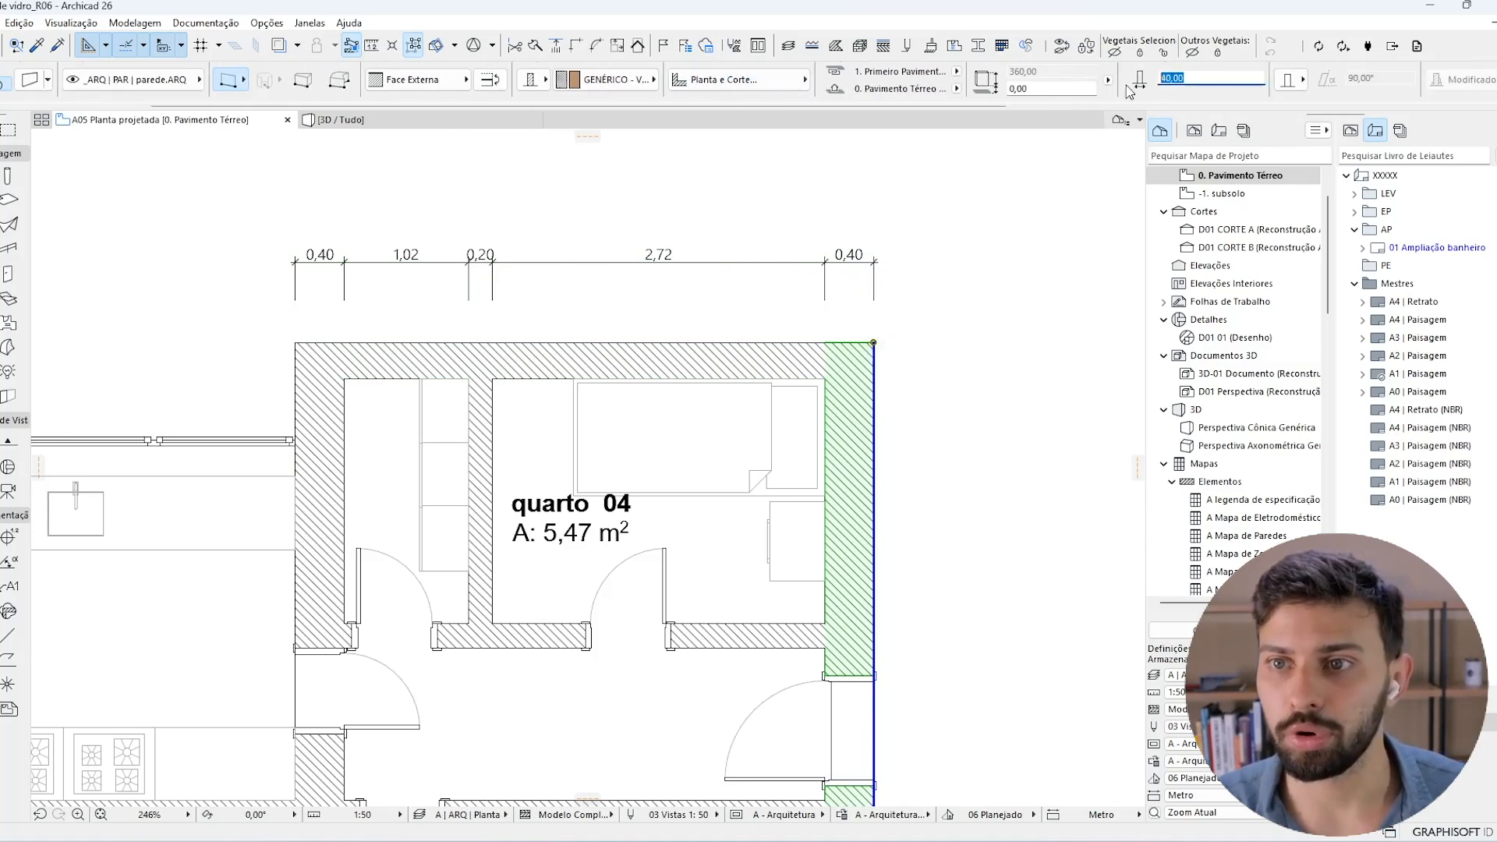
type("10")
key("Return")
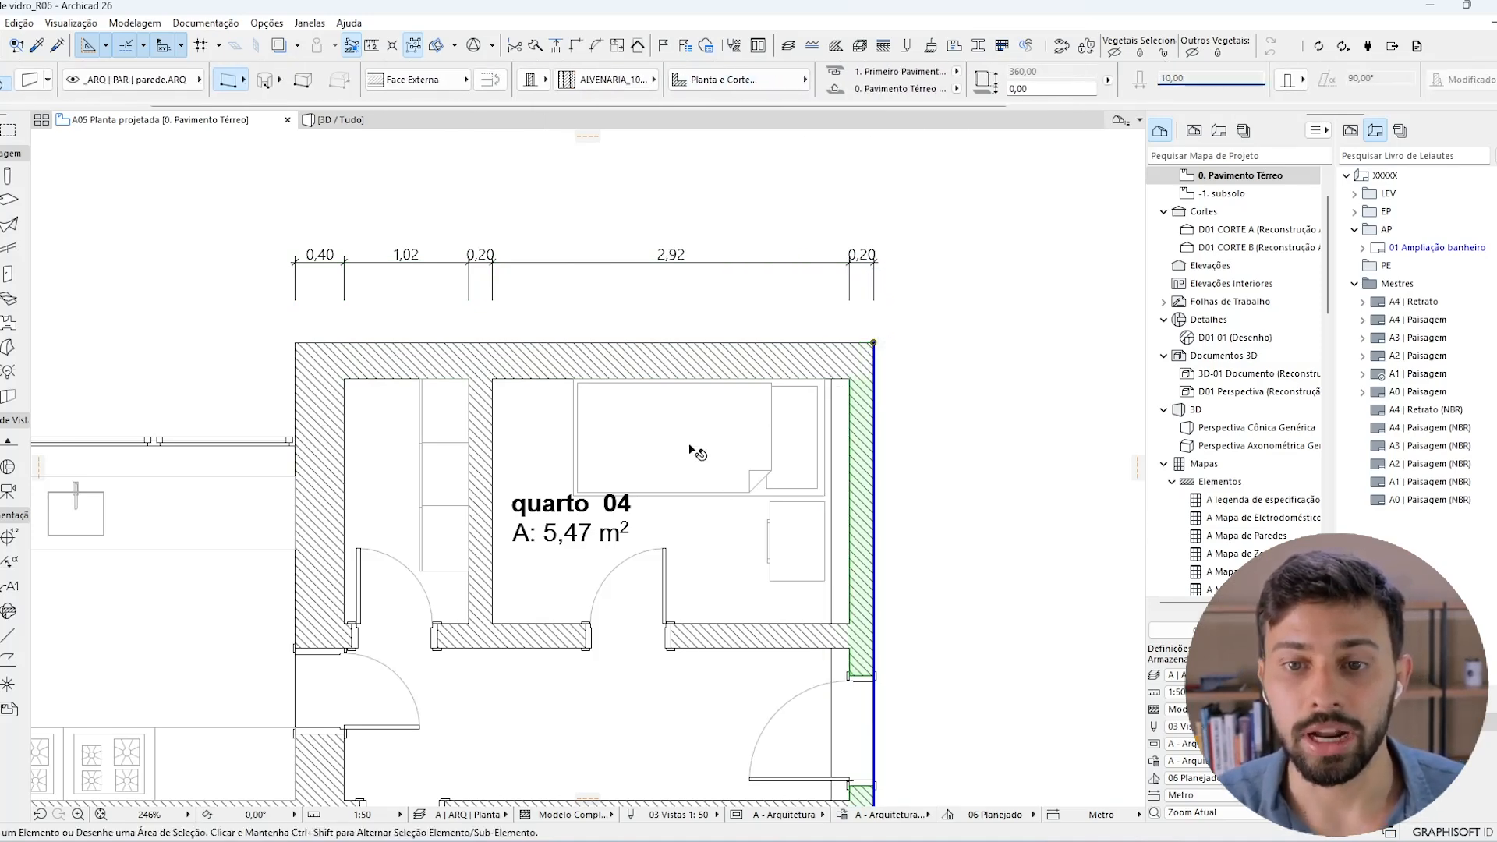
key("Escape")
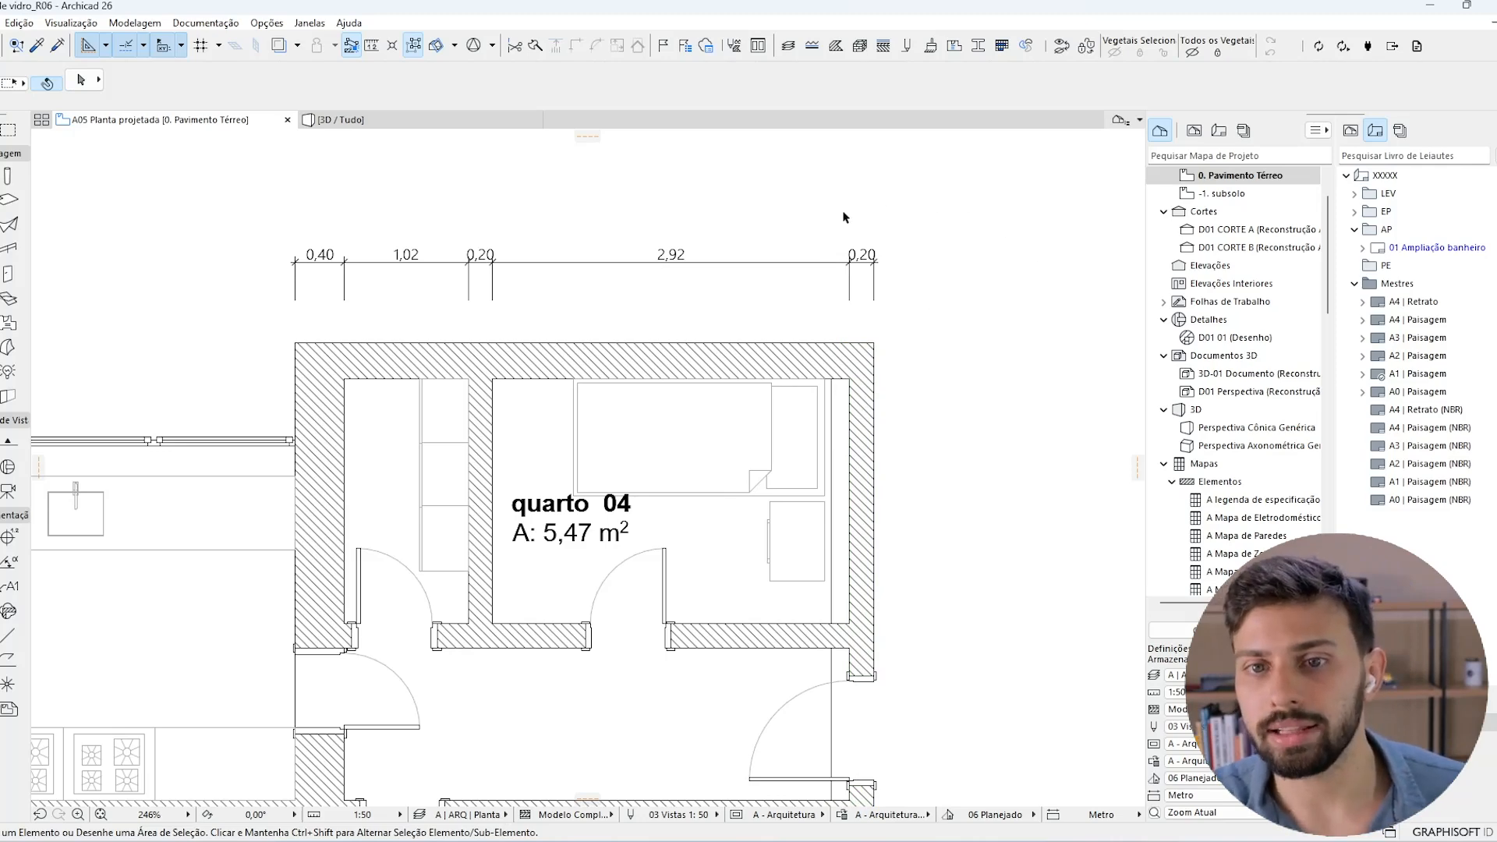
Change the kitchen's upper dimension chain to the cumulative method, and deselect it.
scroll(886, 252, "up", 3)
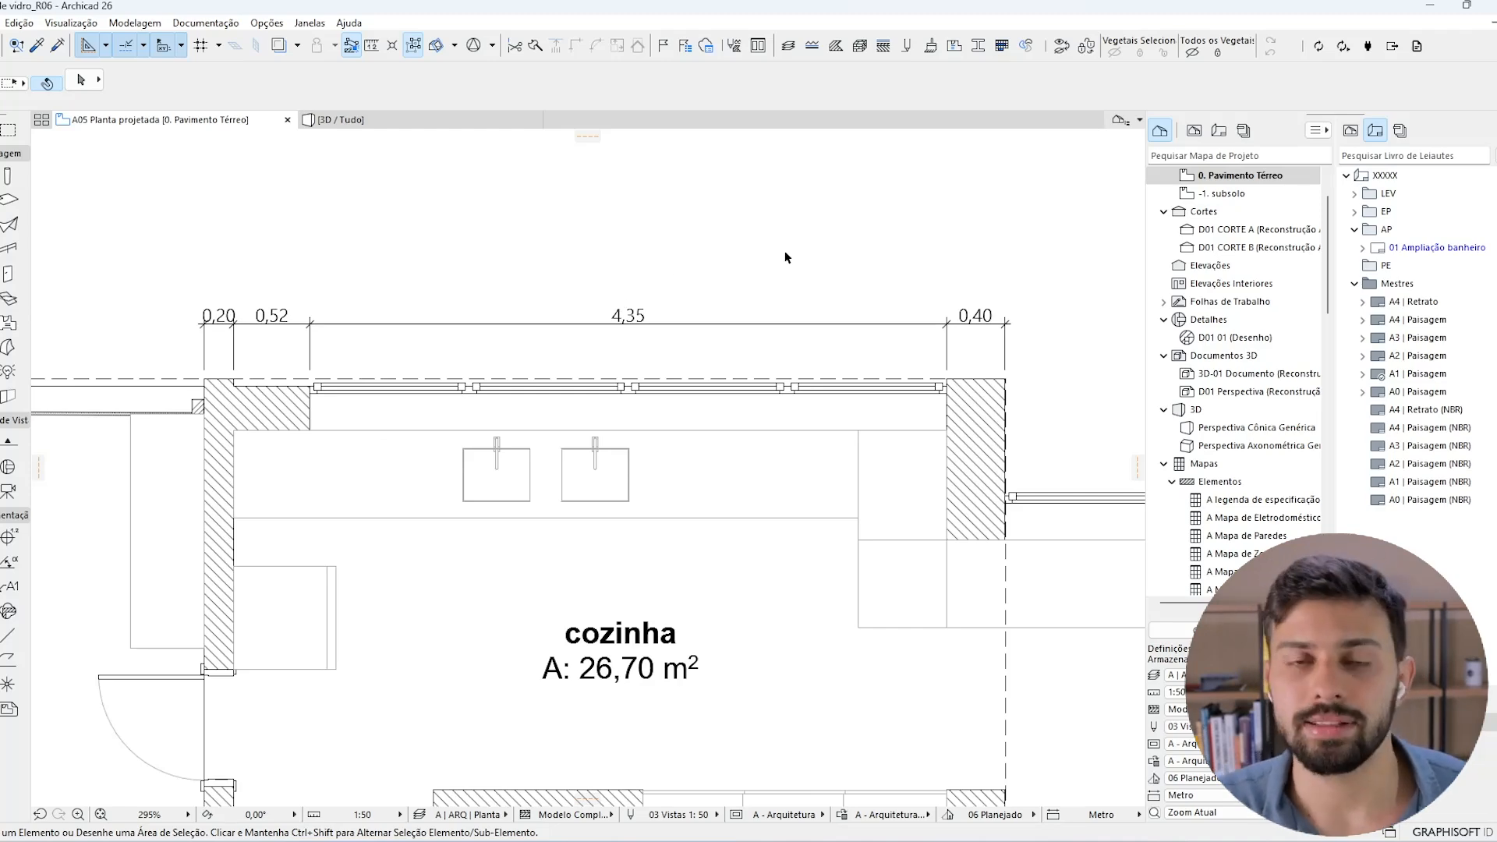
left_click(753, 319)
key("ctrl+t")
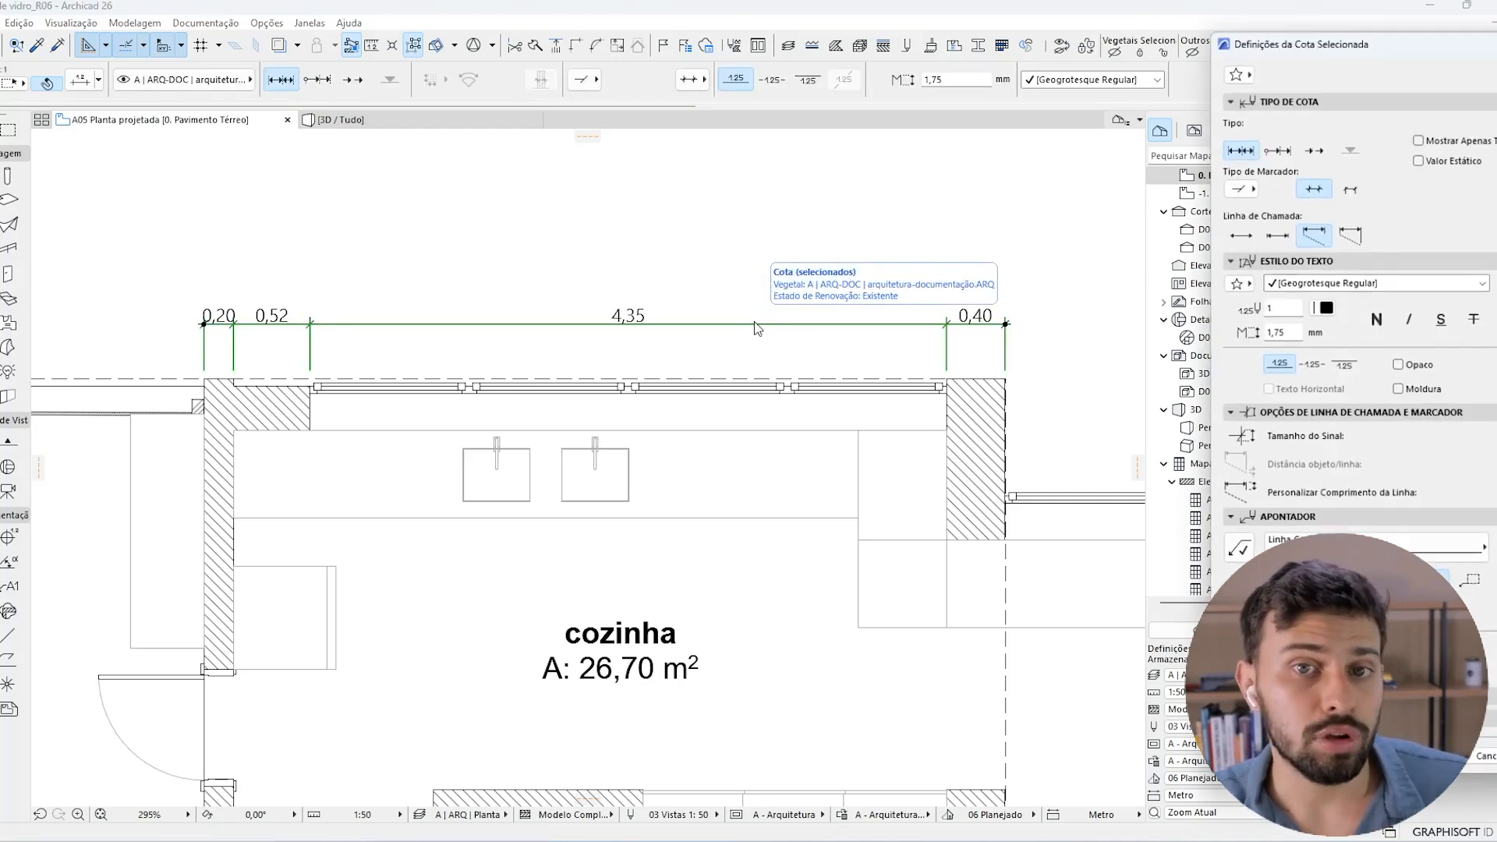
left_click_drag(1276, 48, 569, 45)
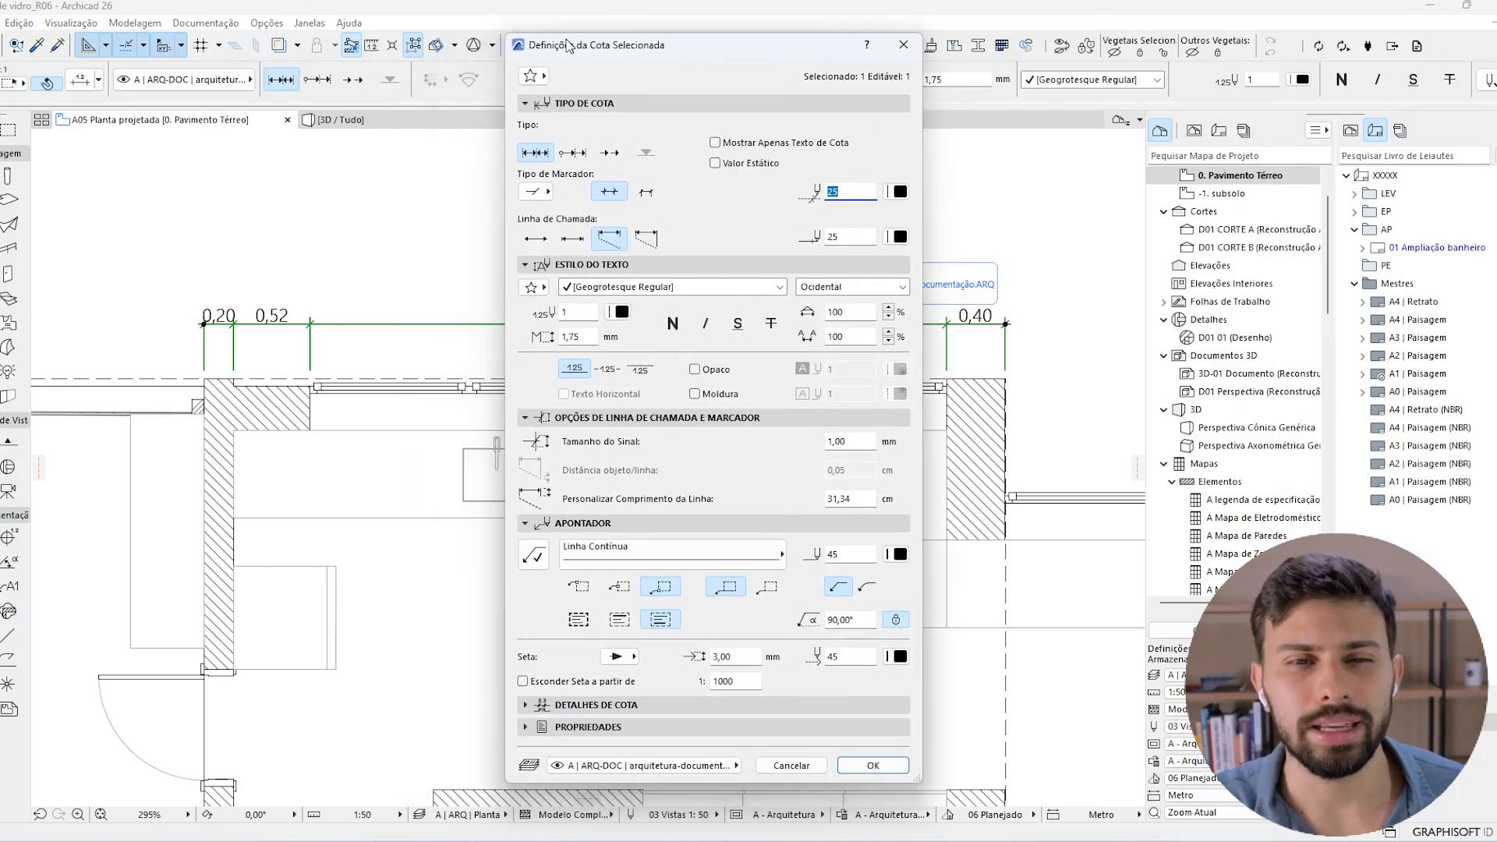
left_click(571, 154)
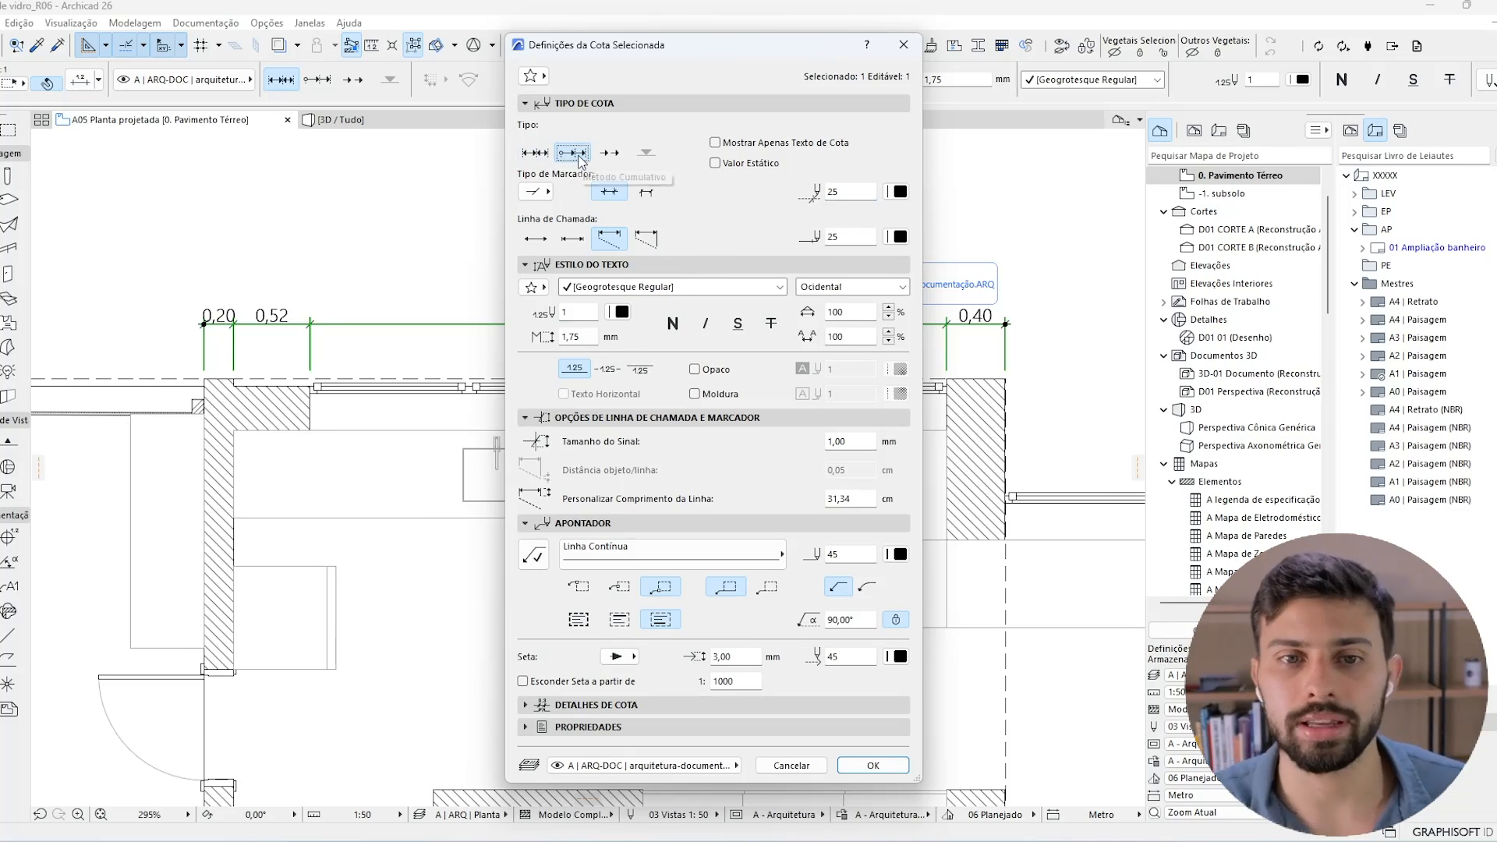
key("Return")
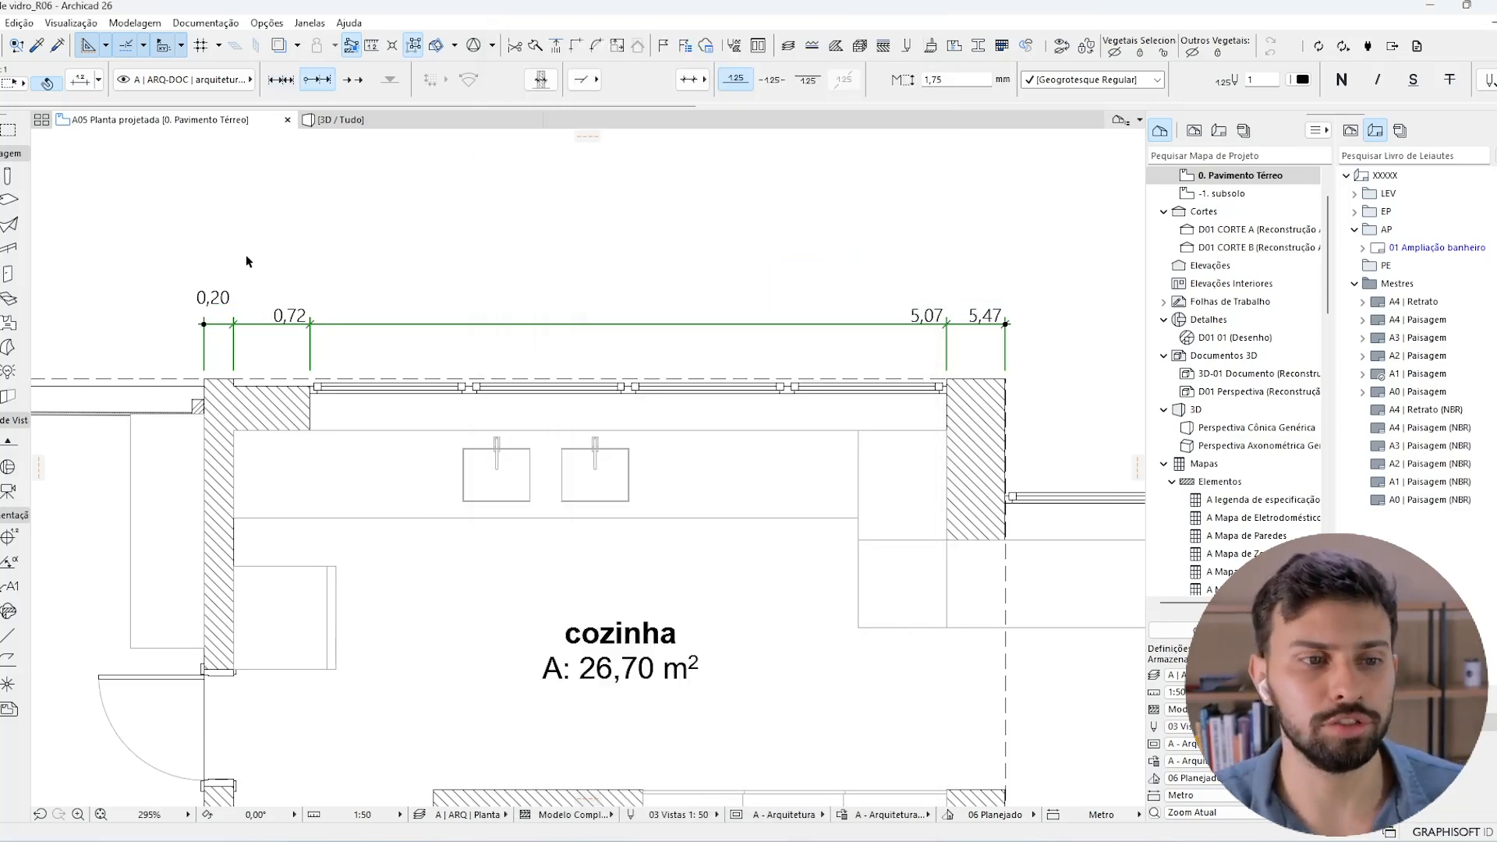
left_click(372, 239)
mouse_move(227, 266)
left_mouse_down()
mouse_move(201, 267)
mouse_move(251, 306)
mouse_move(322, 292)
mouse_move(280, 294)
left_mouse_up()
mouse_move(206, 206)
left_mouse_down()
mouse_move(206, 242)
mouse_move(955, 232)
mouse_move(947, 257)
left_mouse_up()
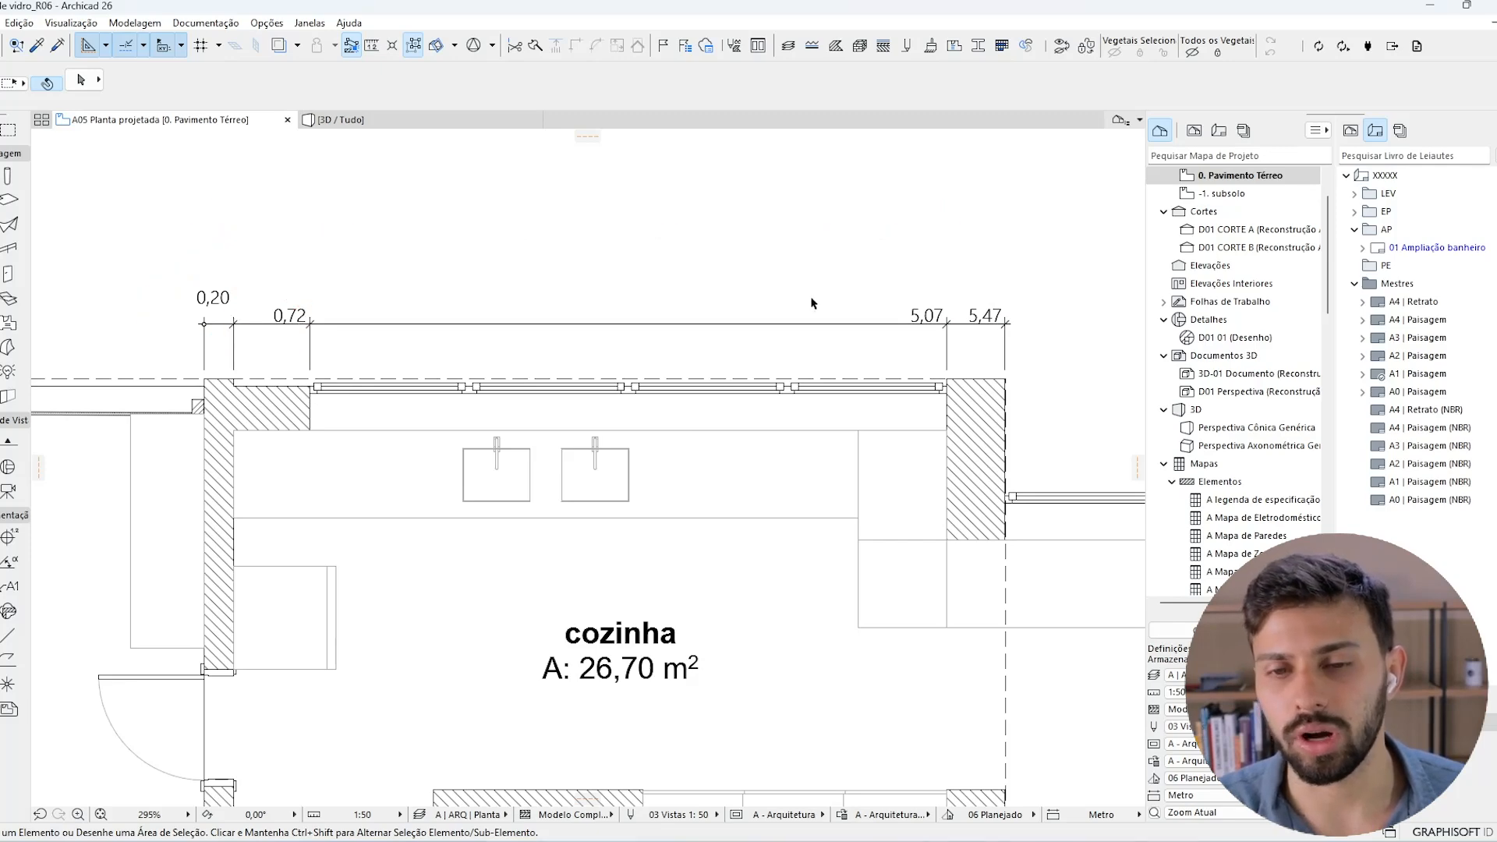
left_click(805, 323)
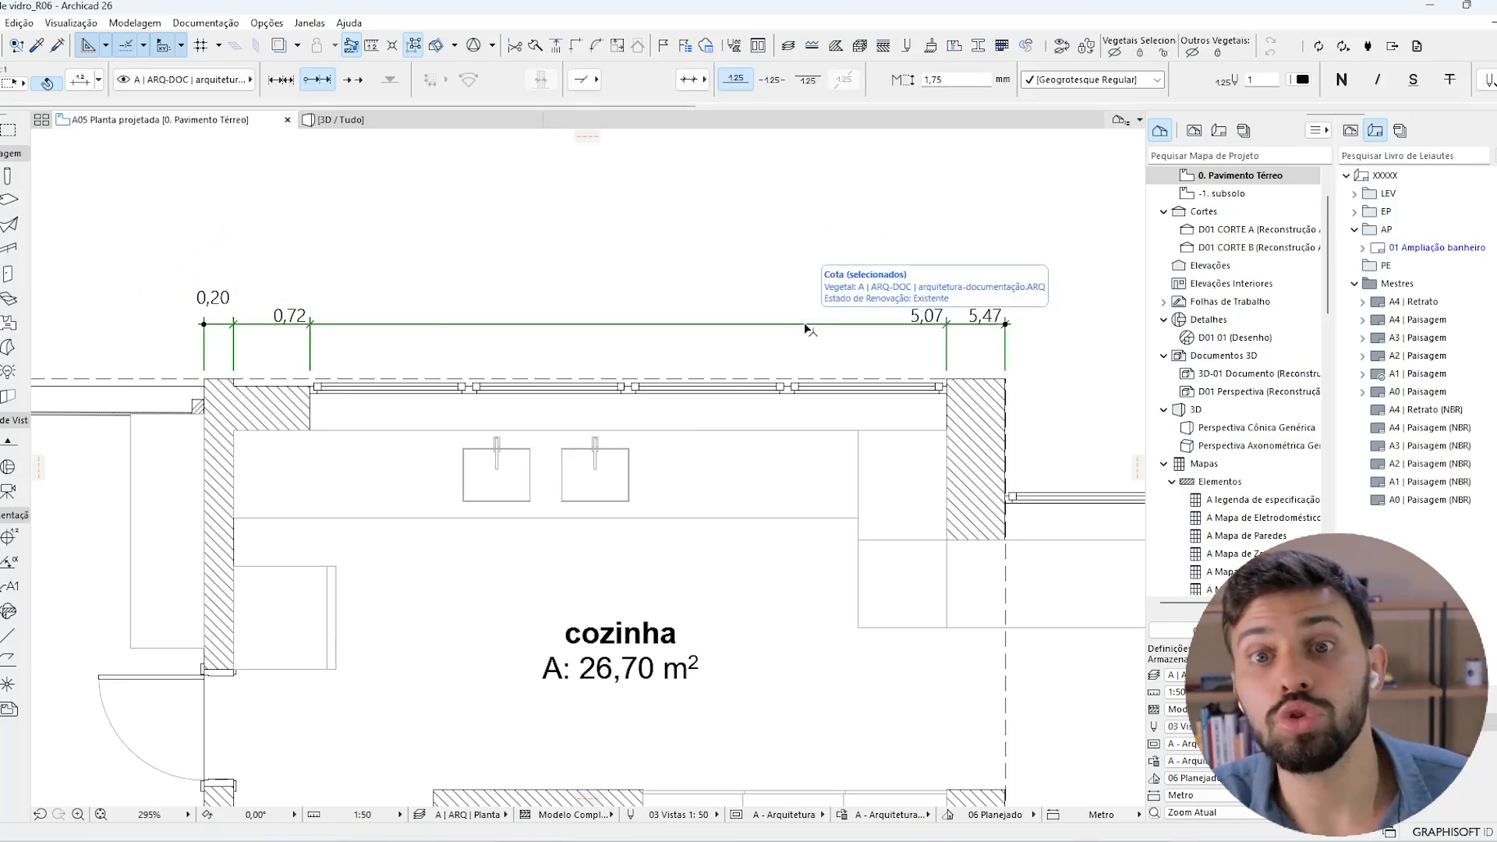
double_click(806, 323)
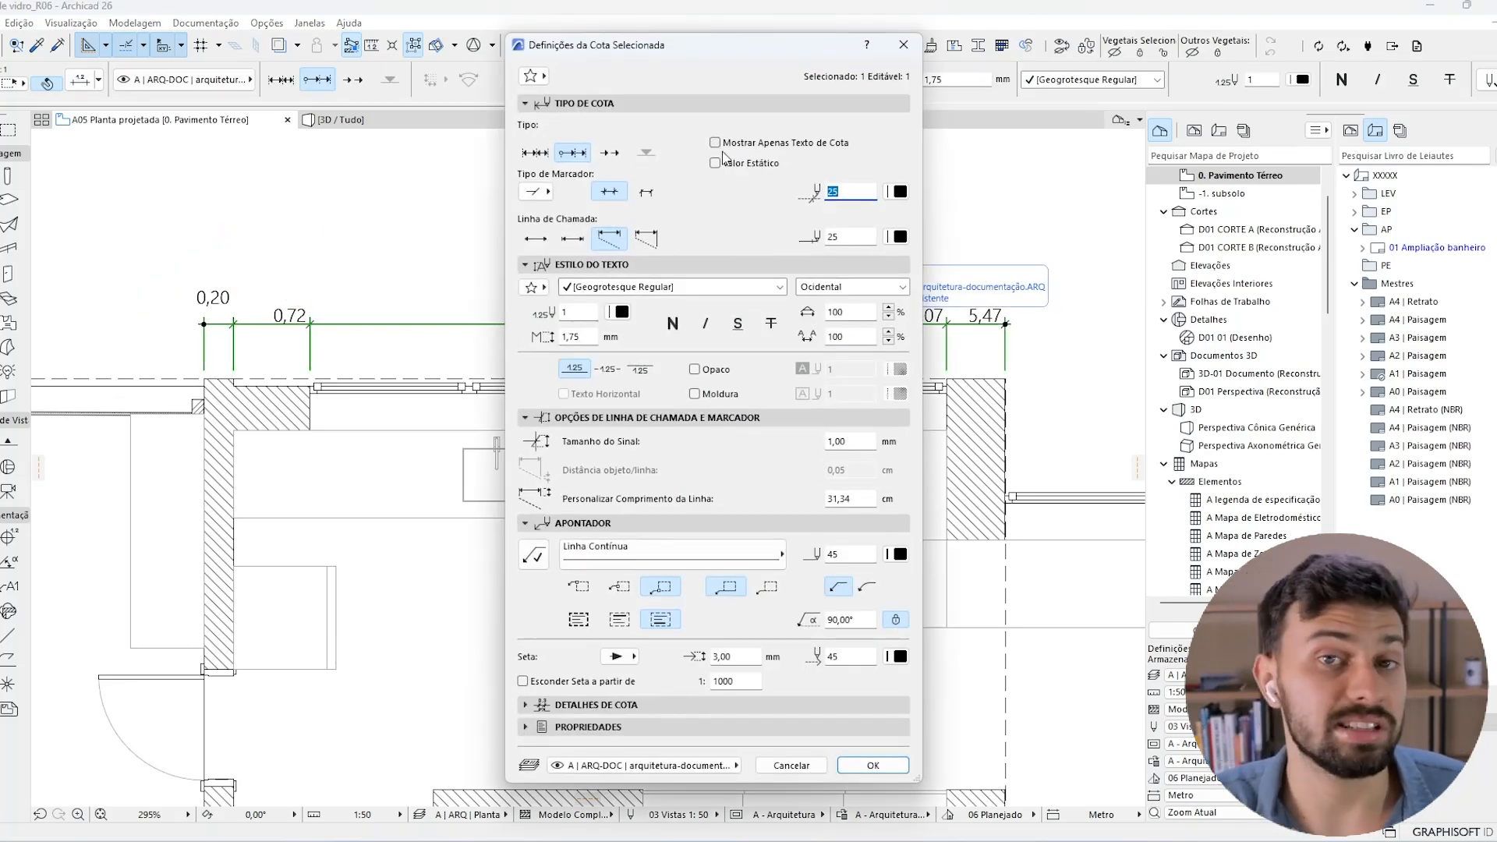
left_click(609, 152)
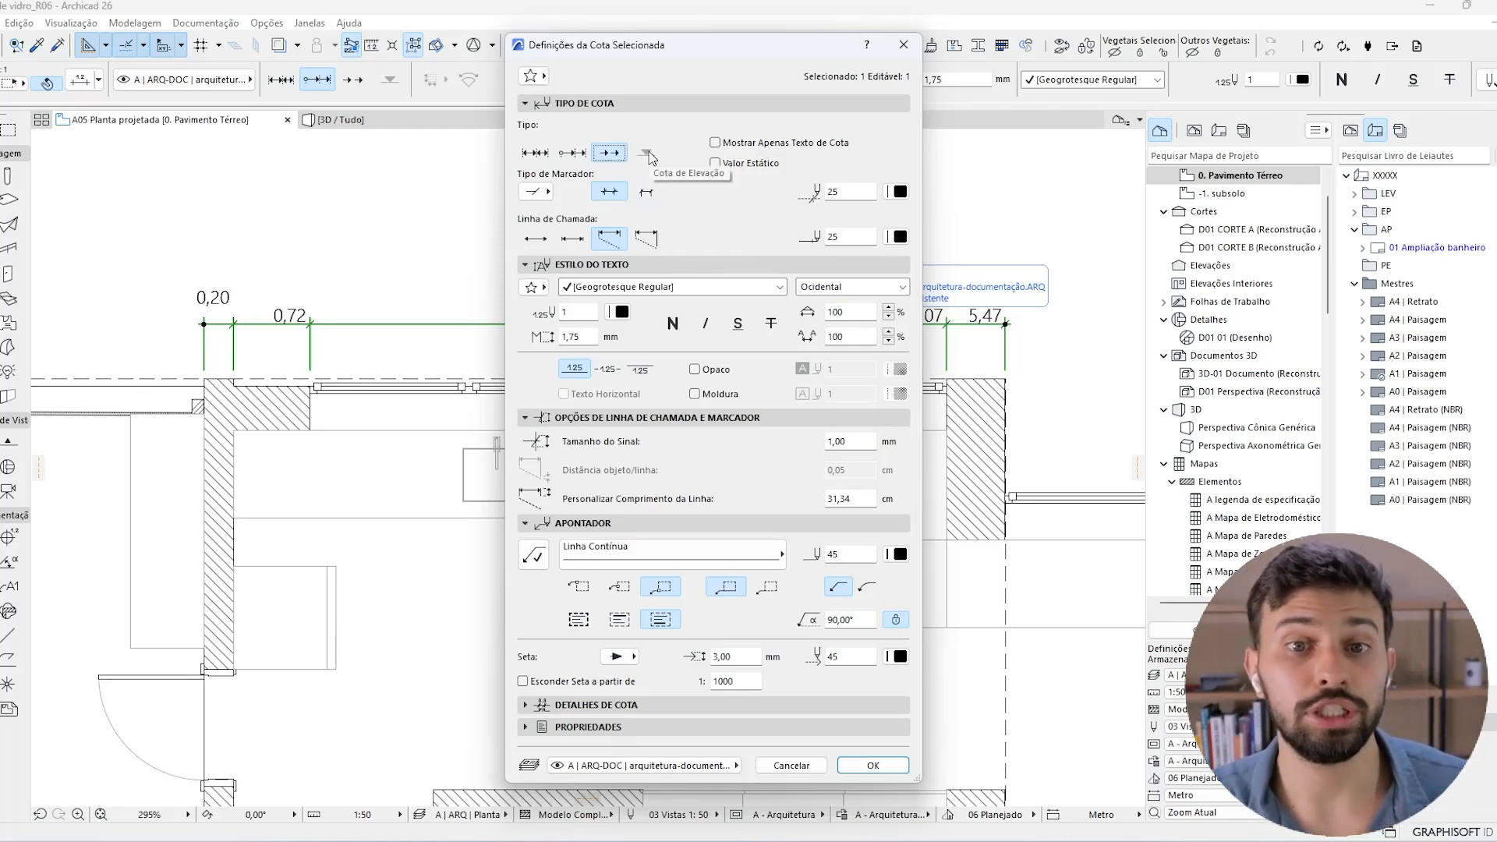
key("Escape")
Open the section D01 CORTE A and frame the bathroom in it.
double_click(1205, 229)
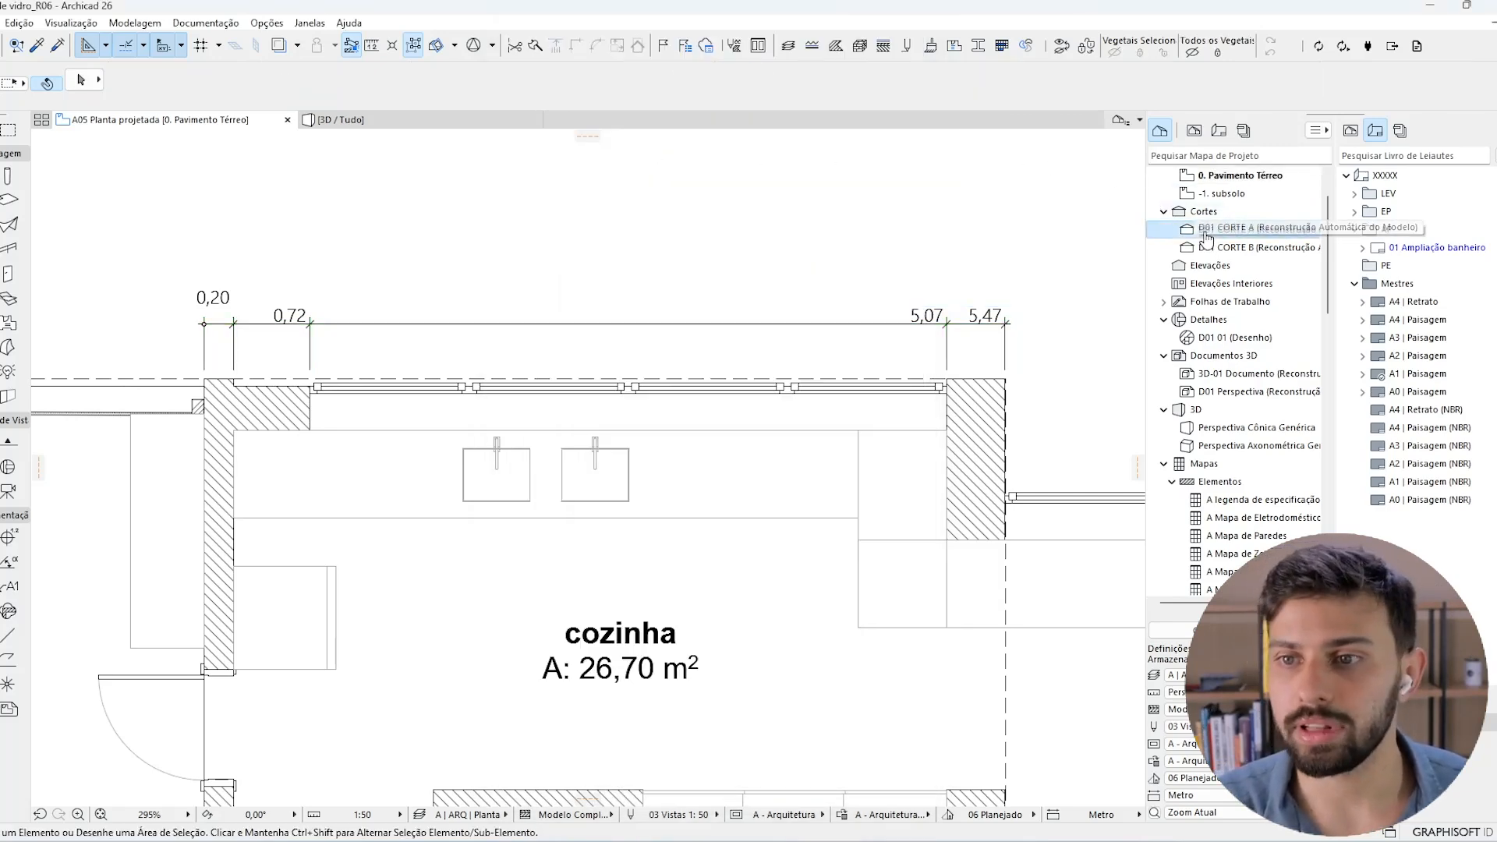
scroll(669, 484, "up", 2)
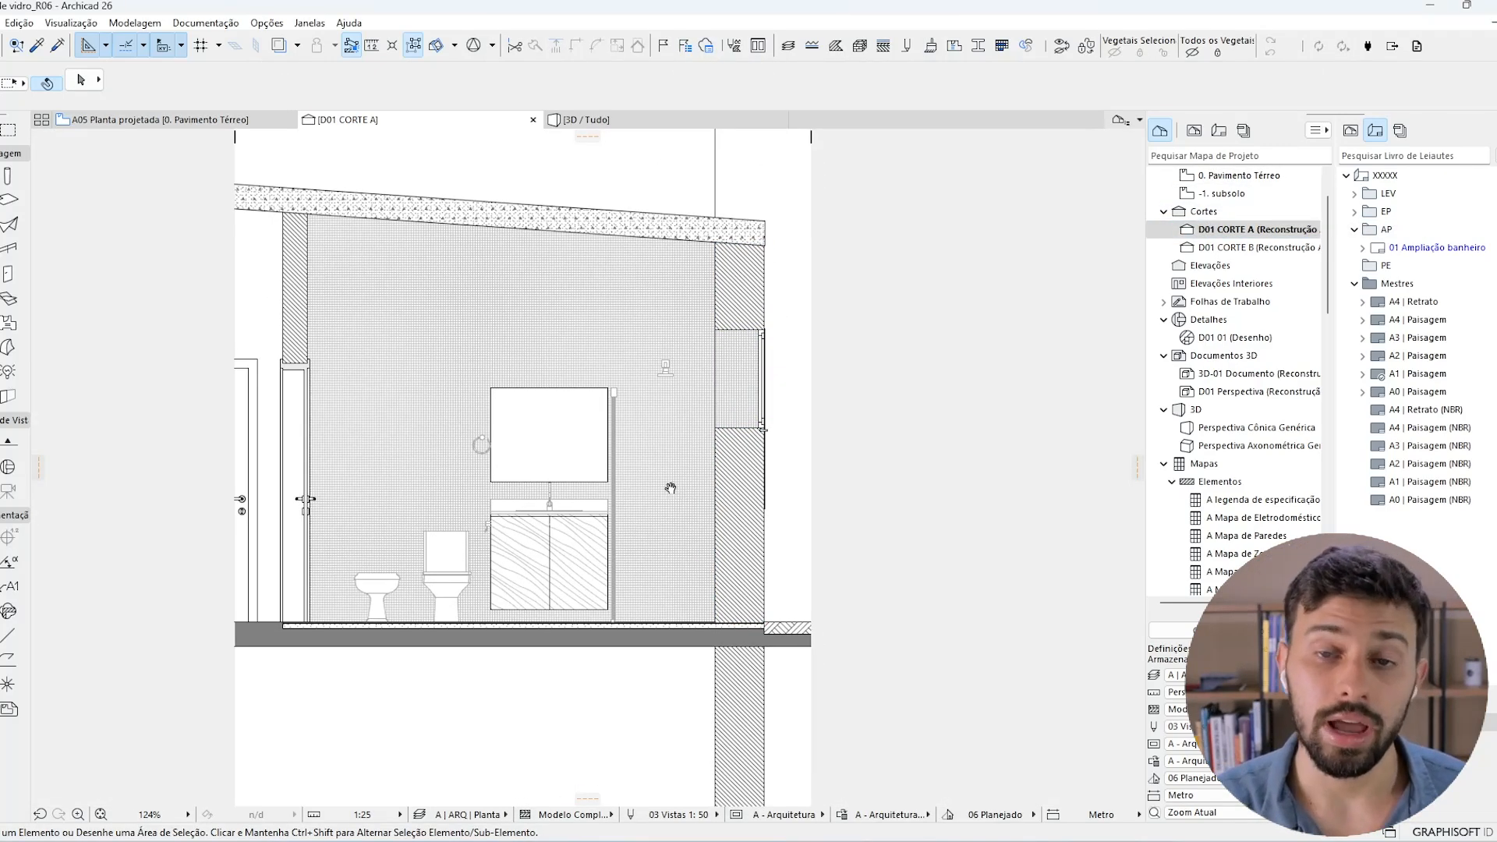
scroll(666, 518, "up", 1)
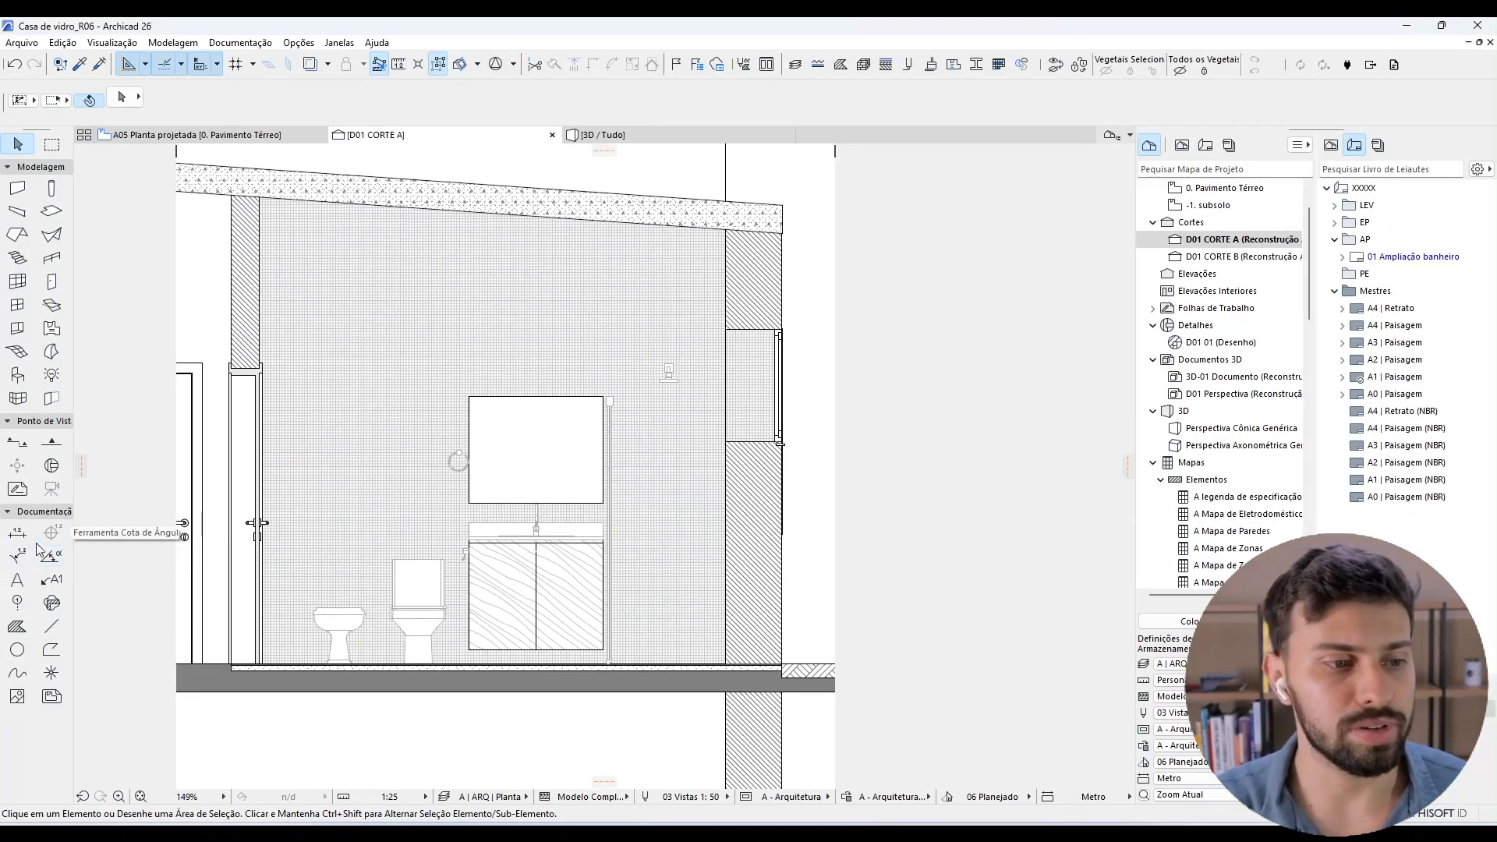
Set the Dimension tool defaults to the elevation type (Cota de Elevação) and choose a different elevation marker style.
double_click(17, 533)
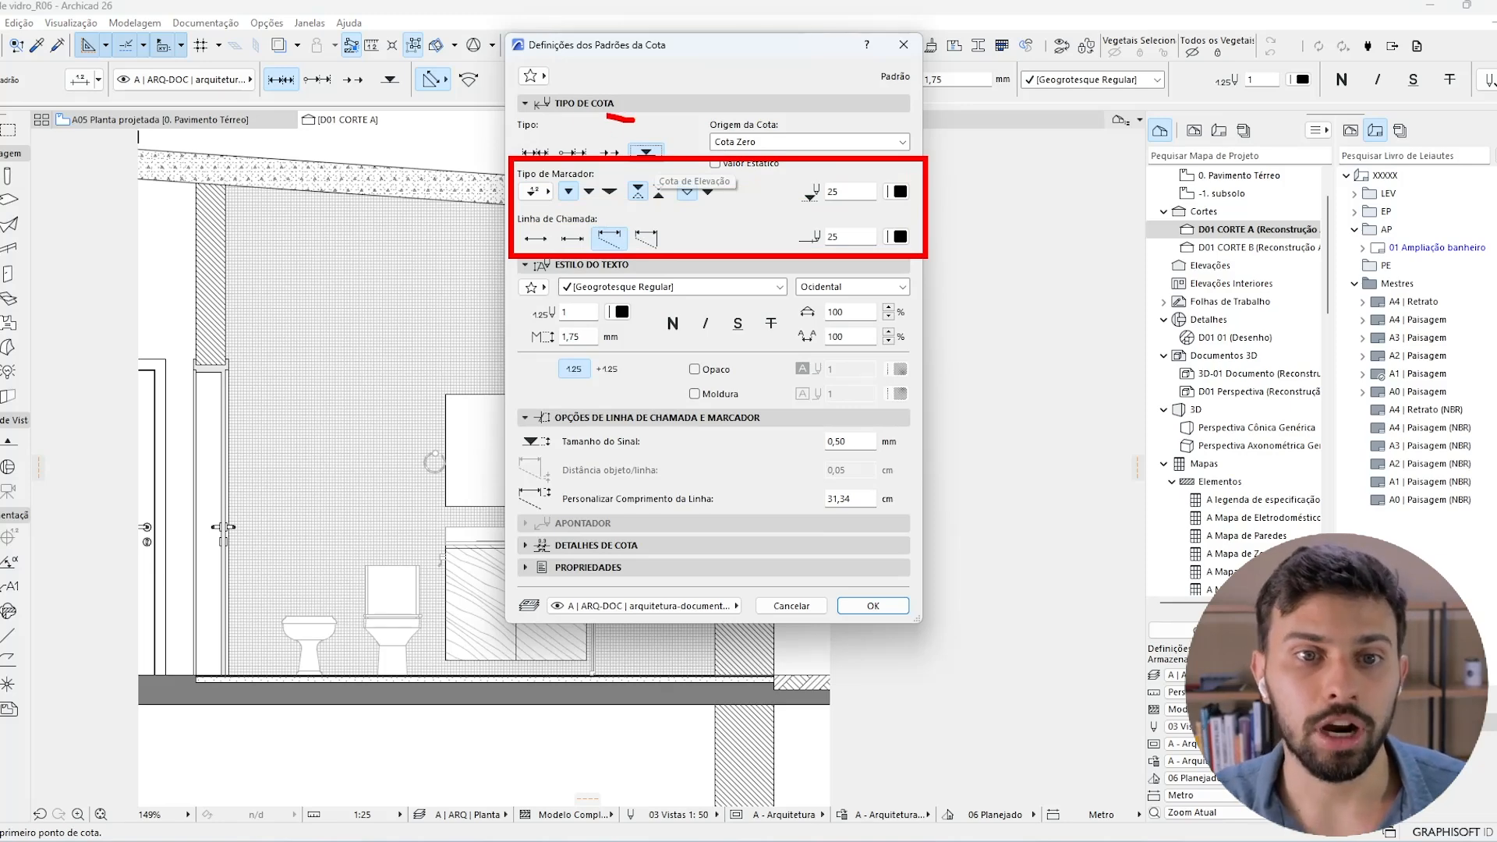
left_click(539, 195)
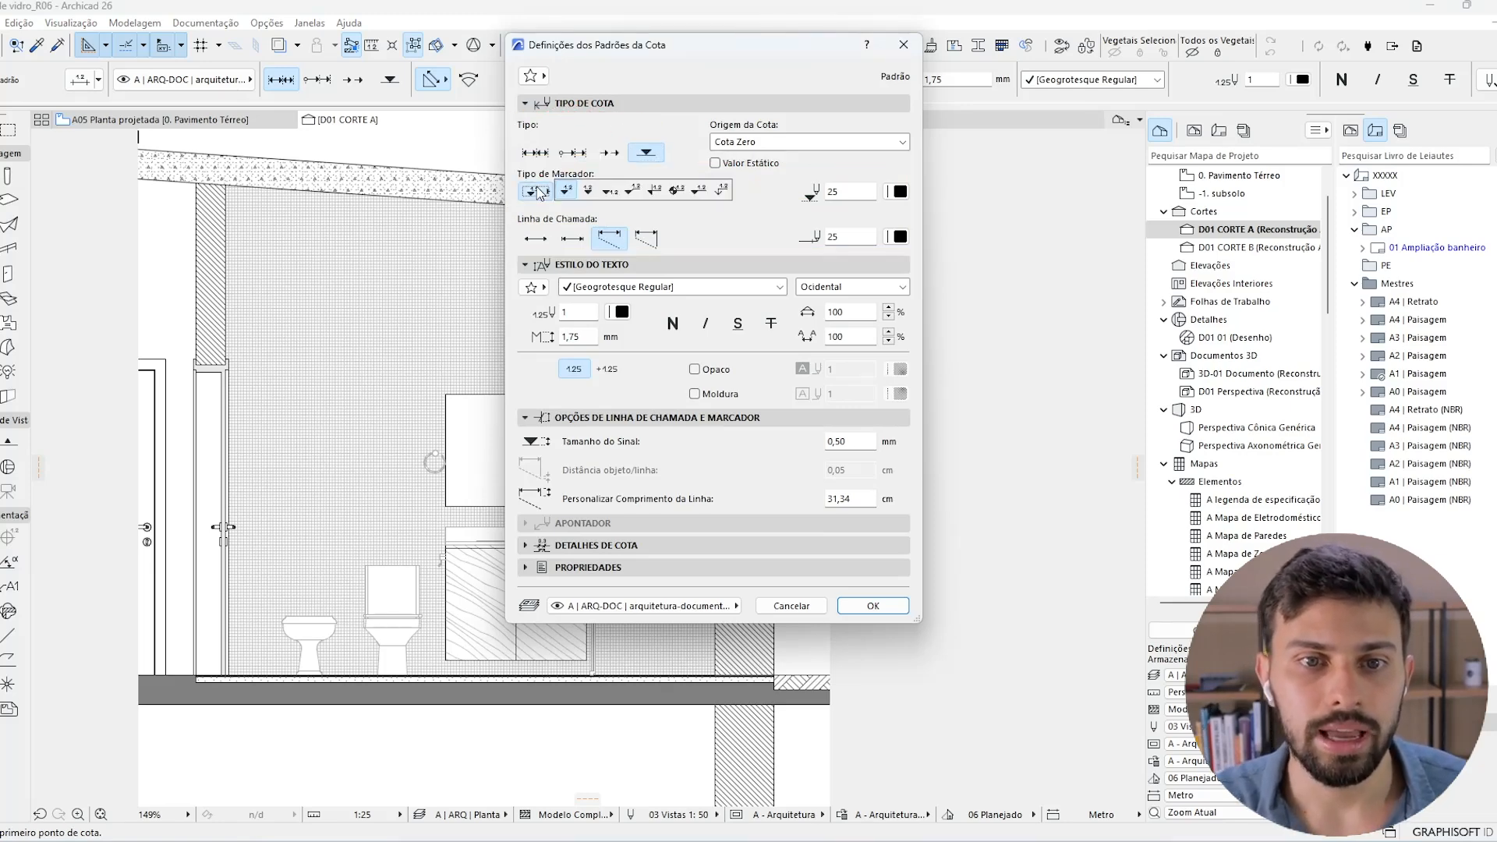
left_click(653, 194)
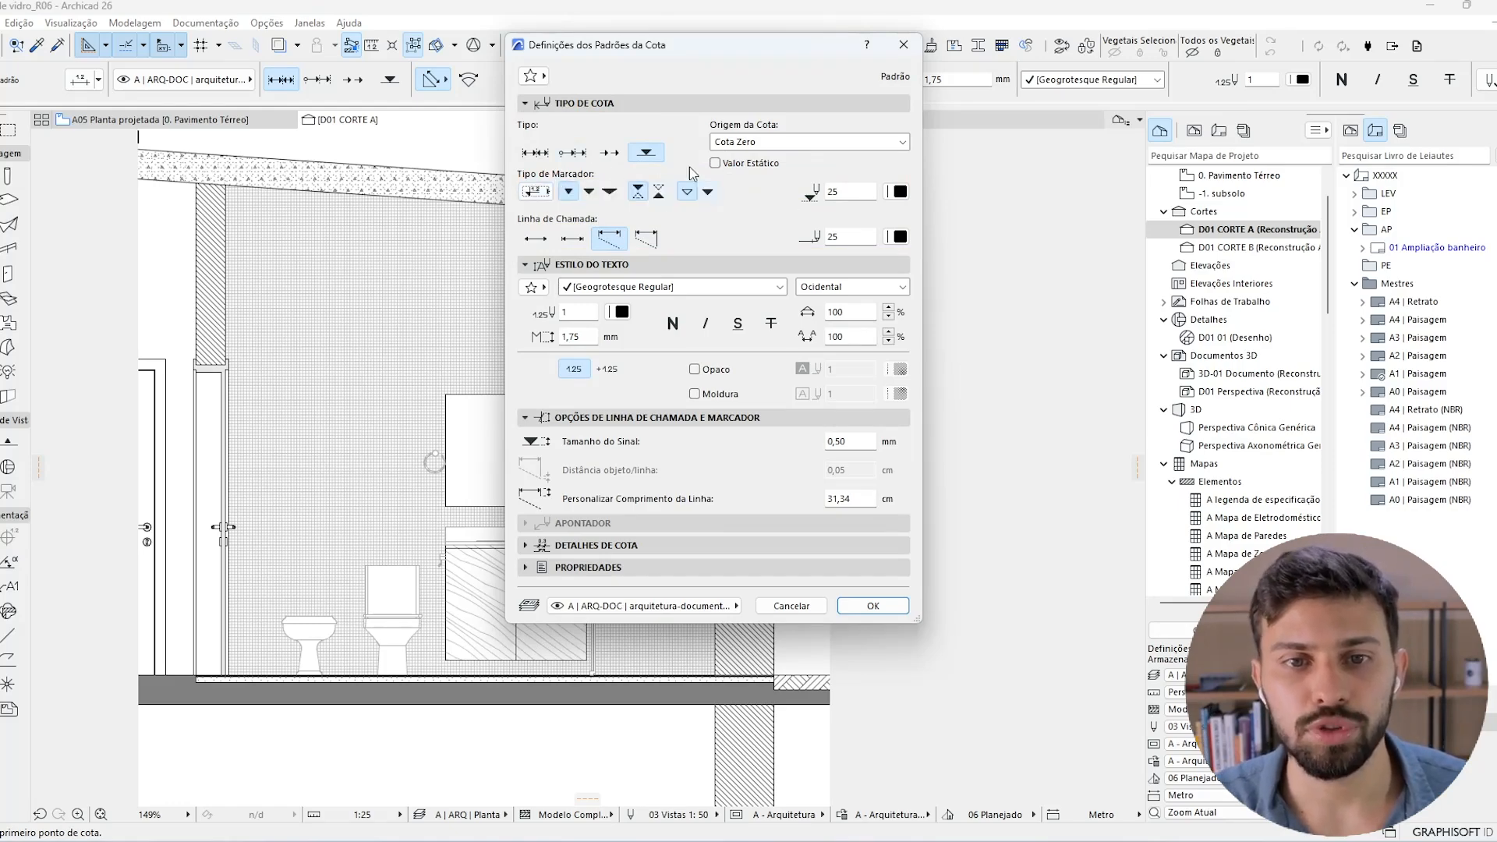
left_click(866, 608)
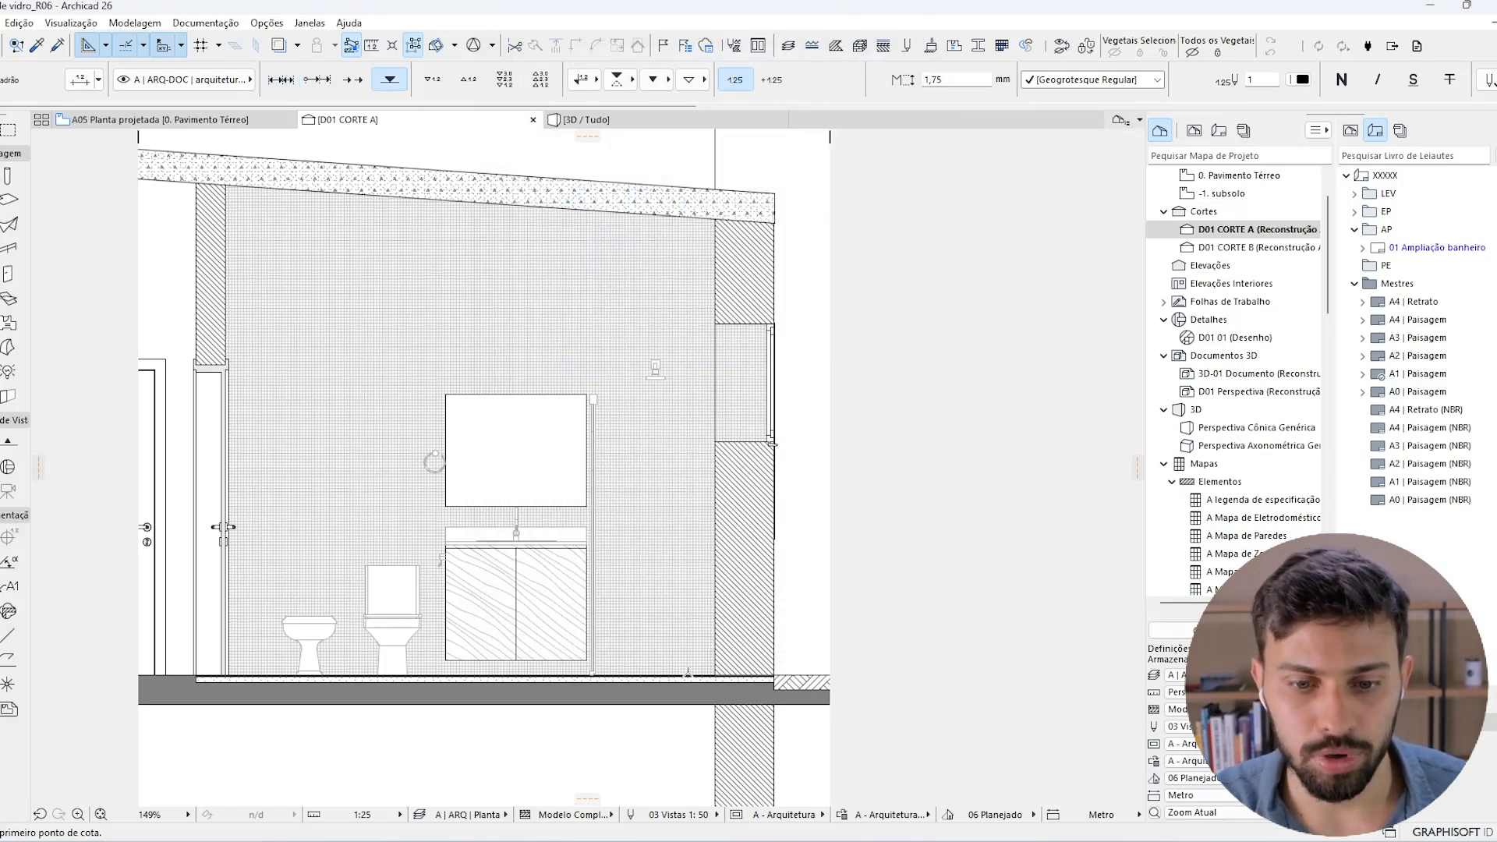
Place an elevation dimension for the bathroom floor level, with its text just outside the right exterior wall, and deselect it.
scroll(707, 683, "up", 5)
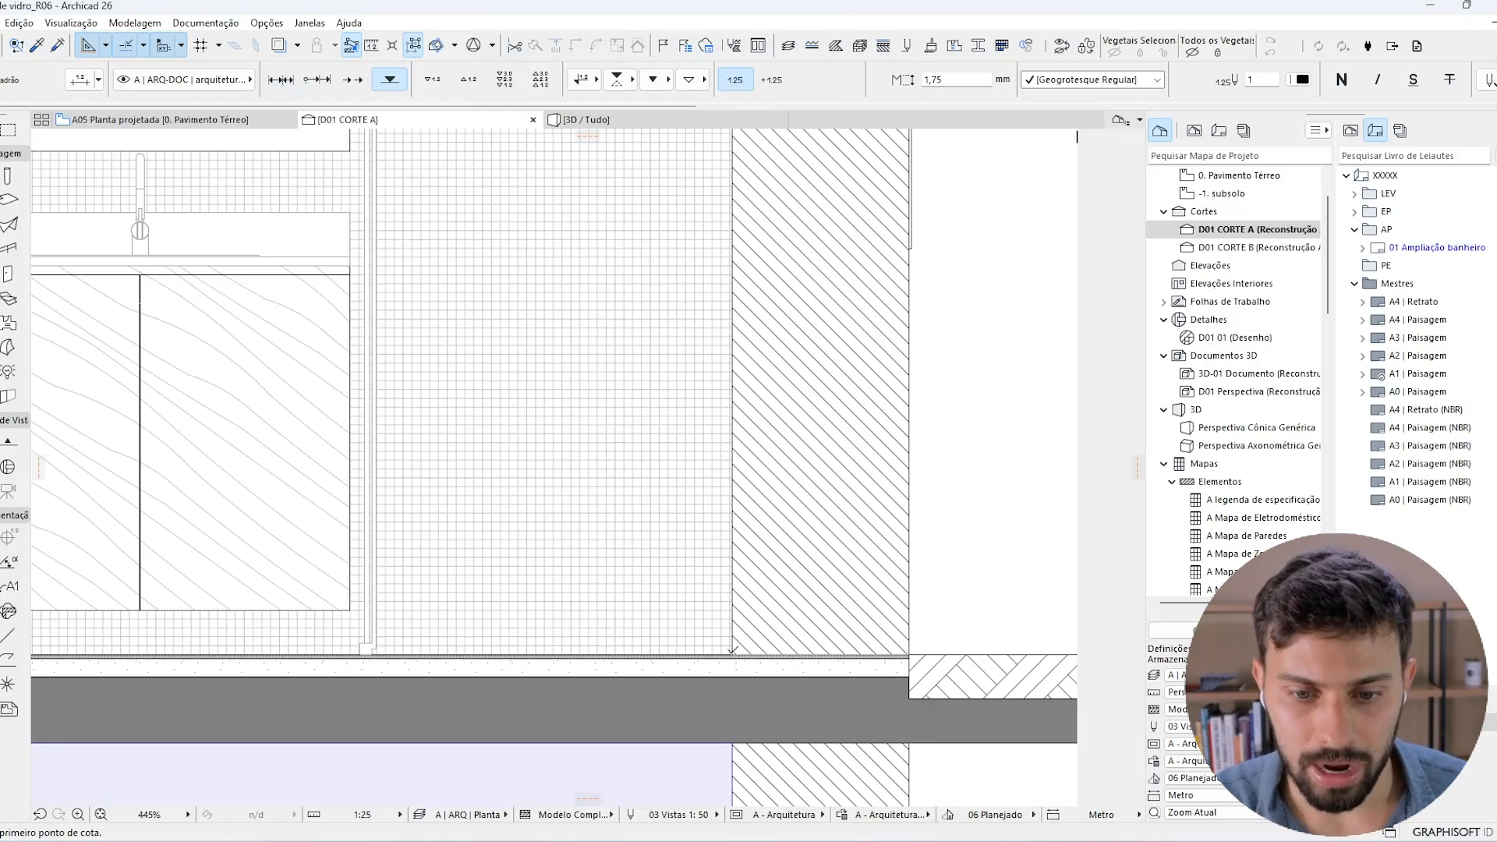
scroll(733, 650, "down", 5)
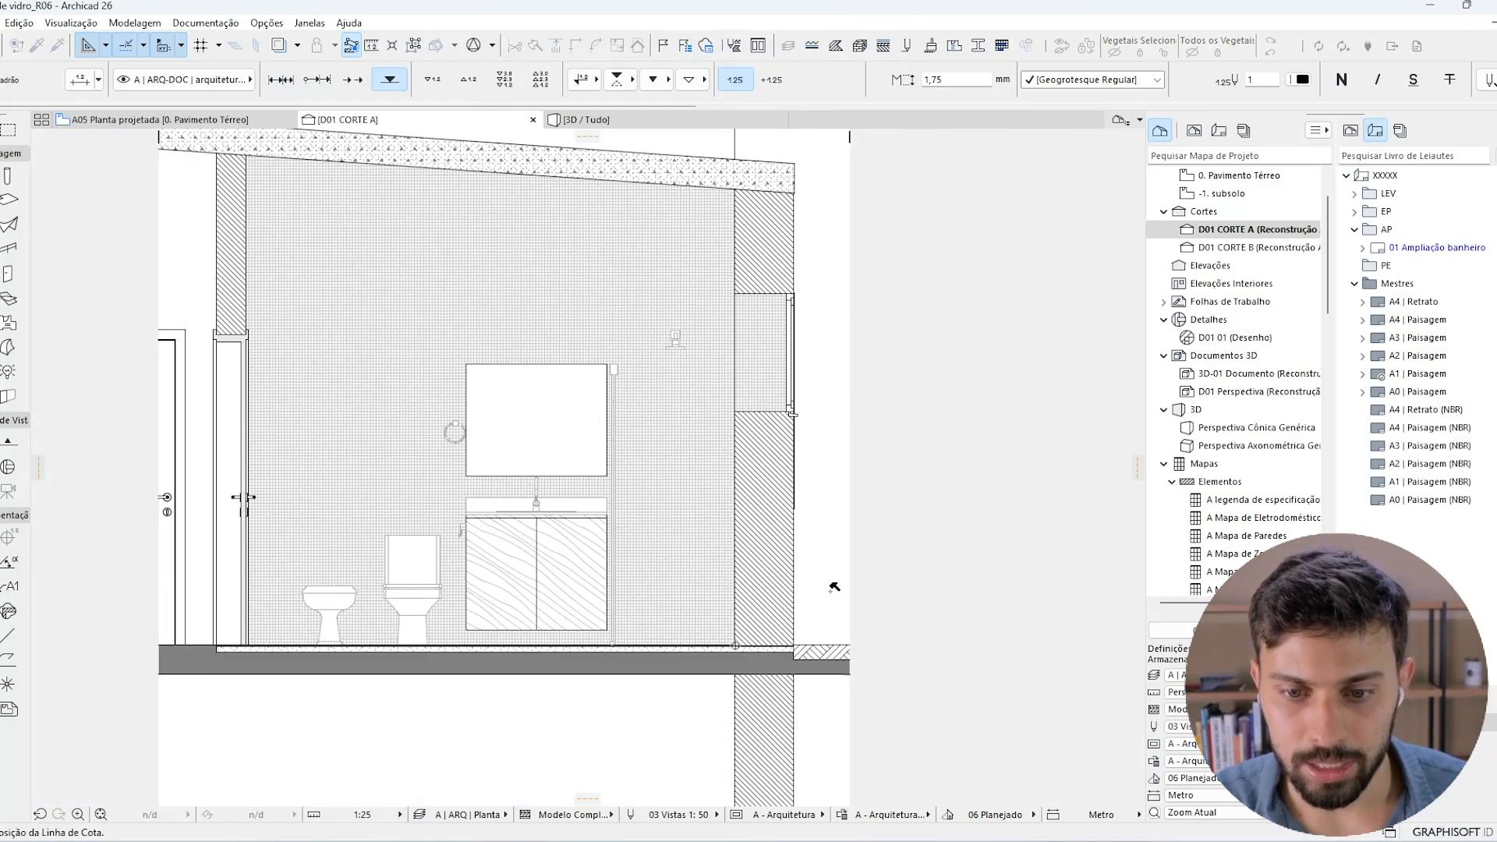
left_click(833, 587)
scroll(819, 608, "up", 5)
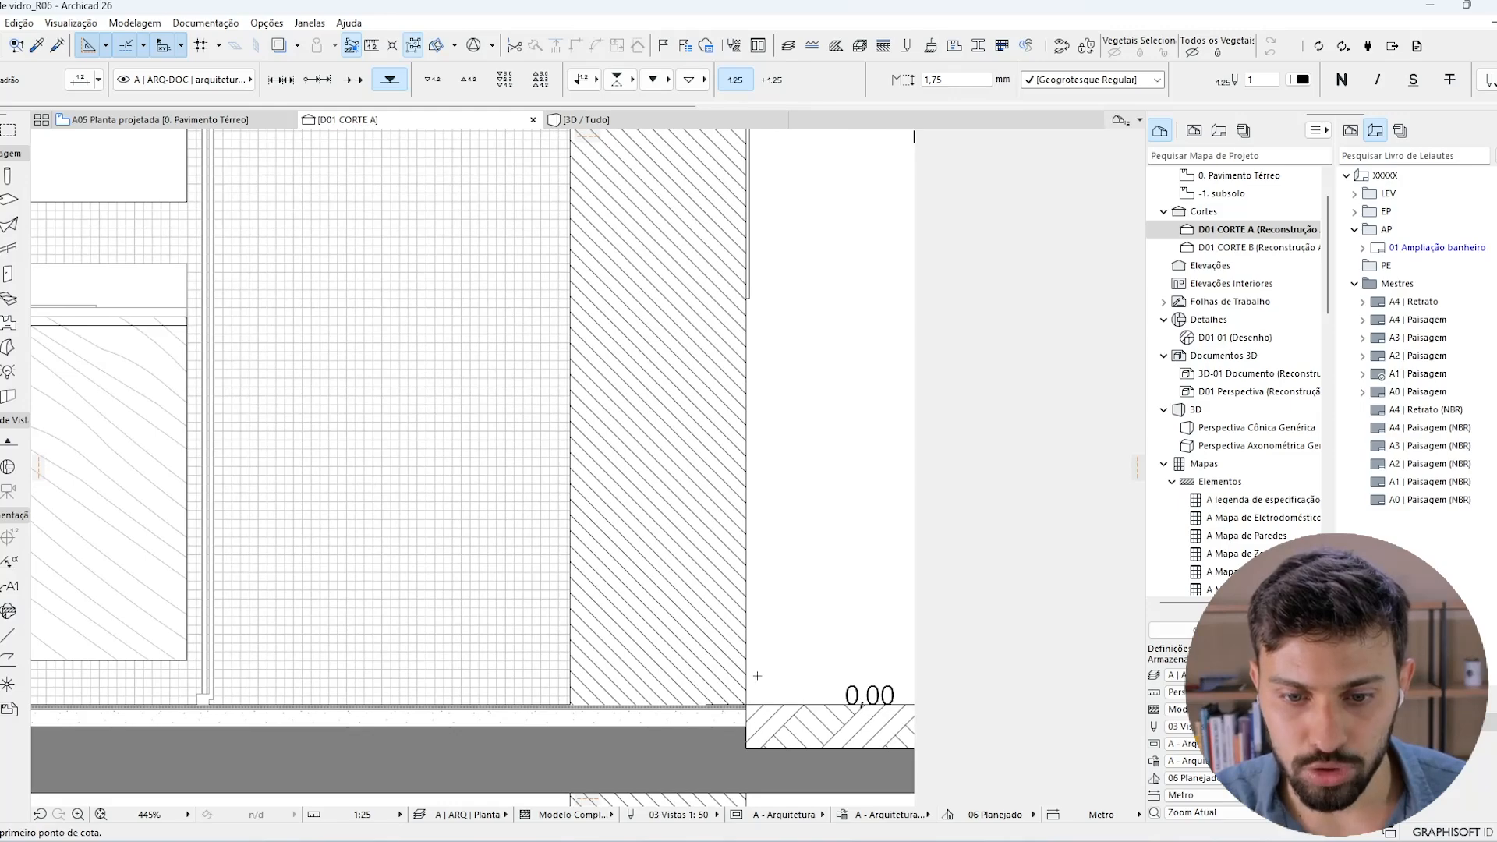
key("Escape")
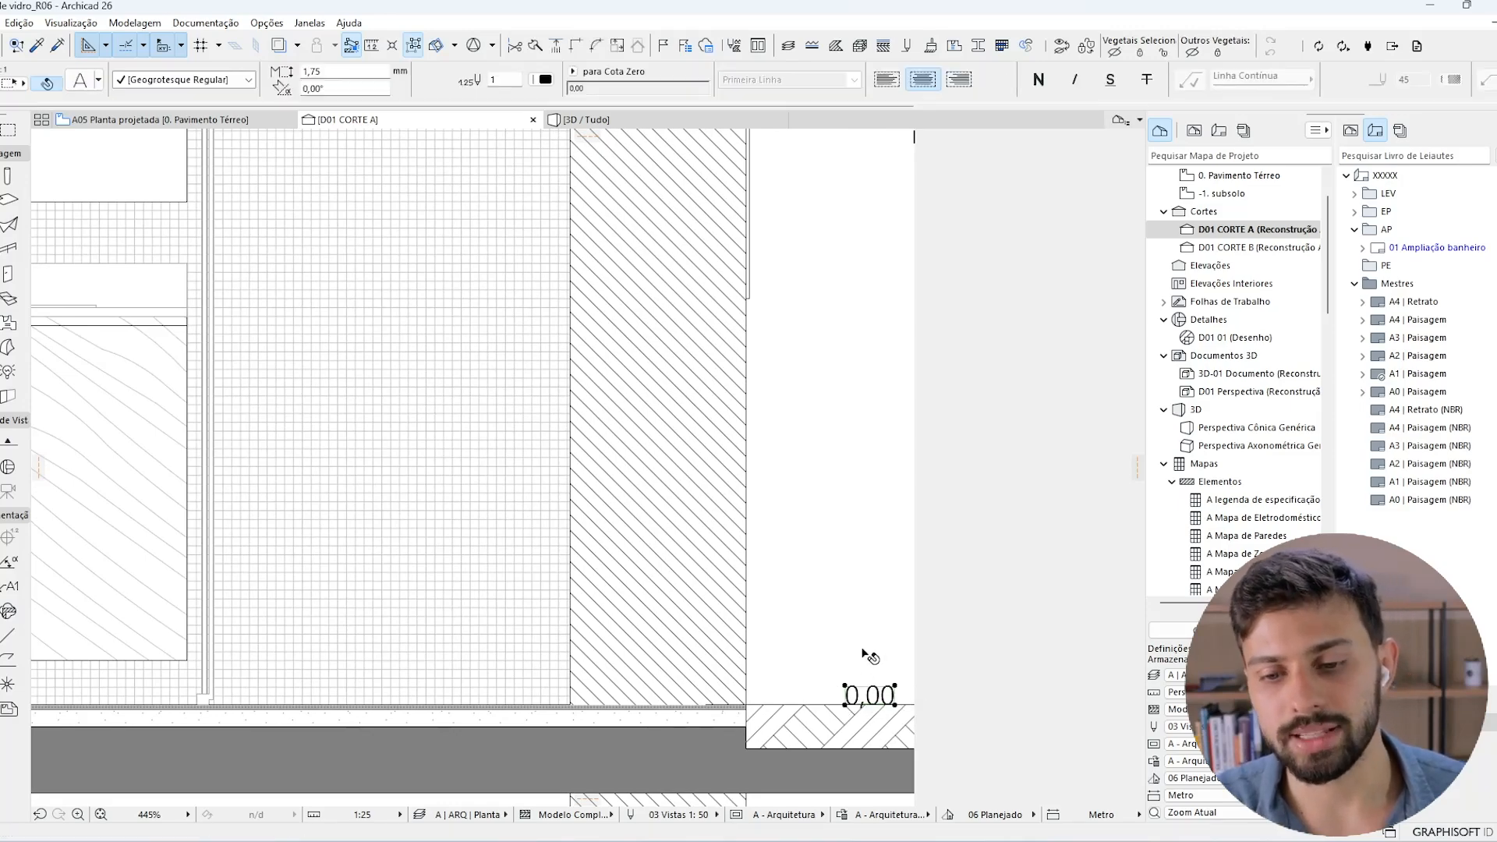
scroll(875, 696, "down", 4)
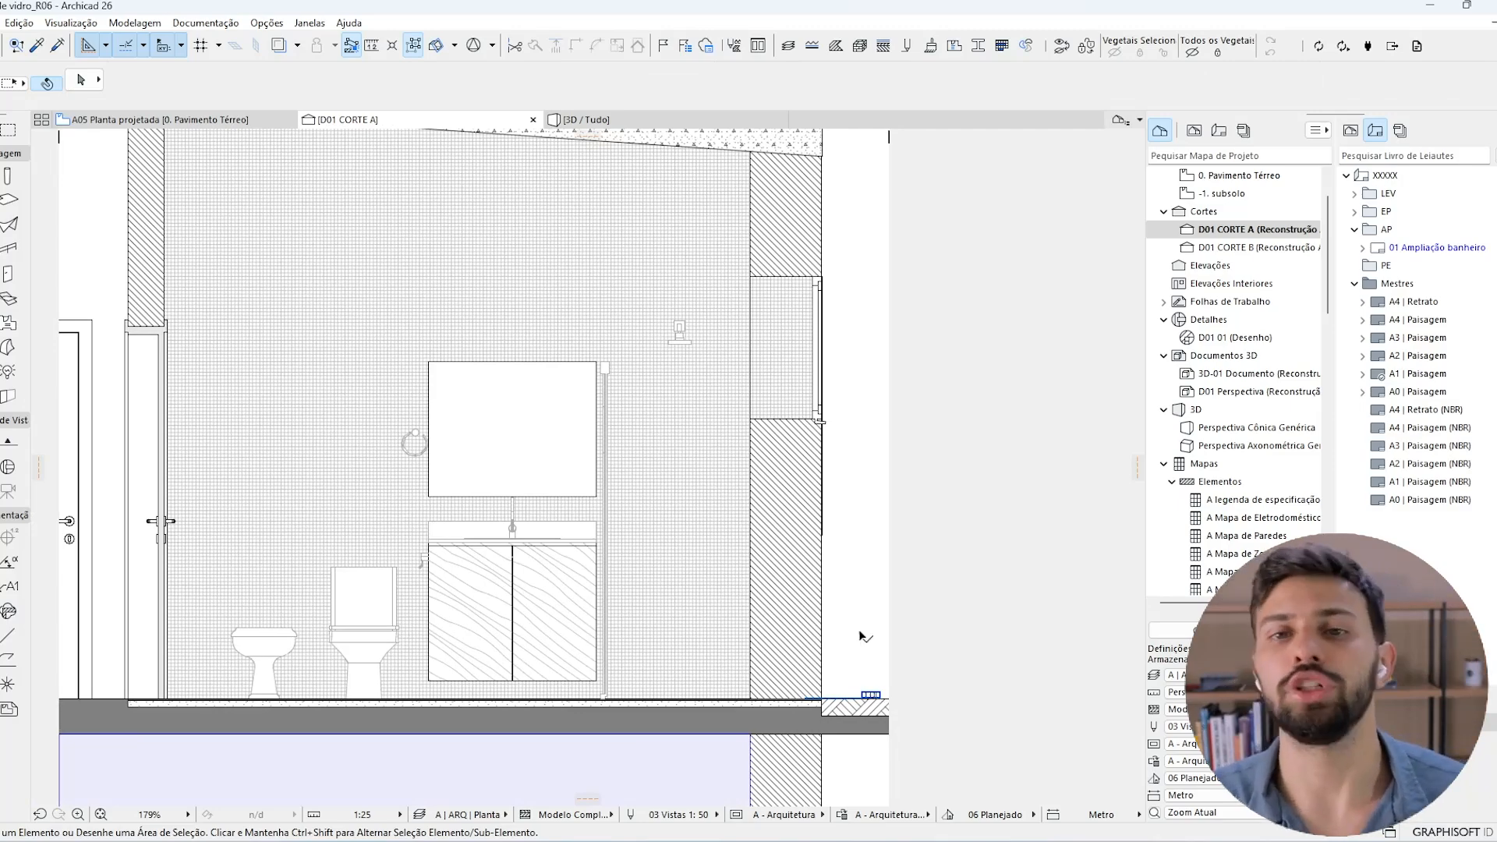
scroll(816, 479, "down", 1)
scroll(816, 483, "down", 2)
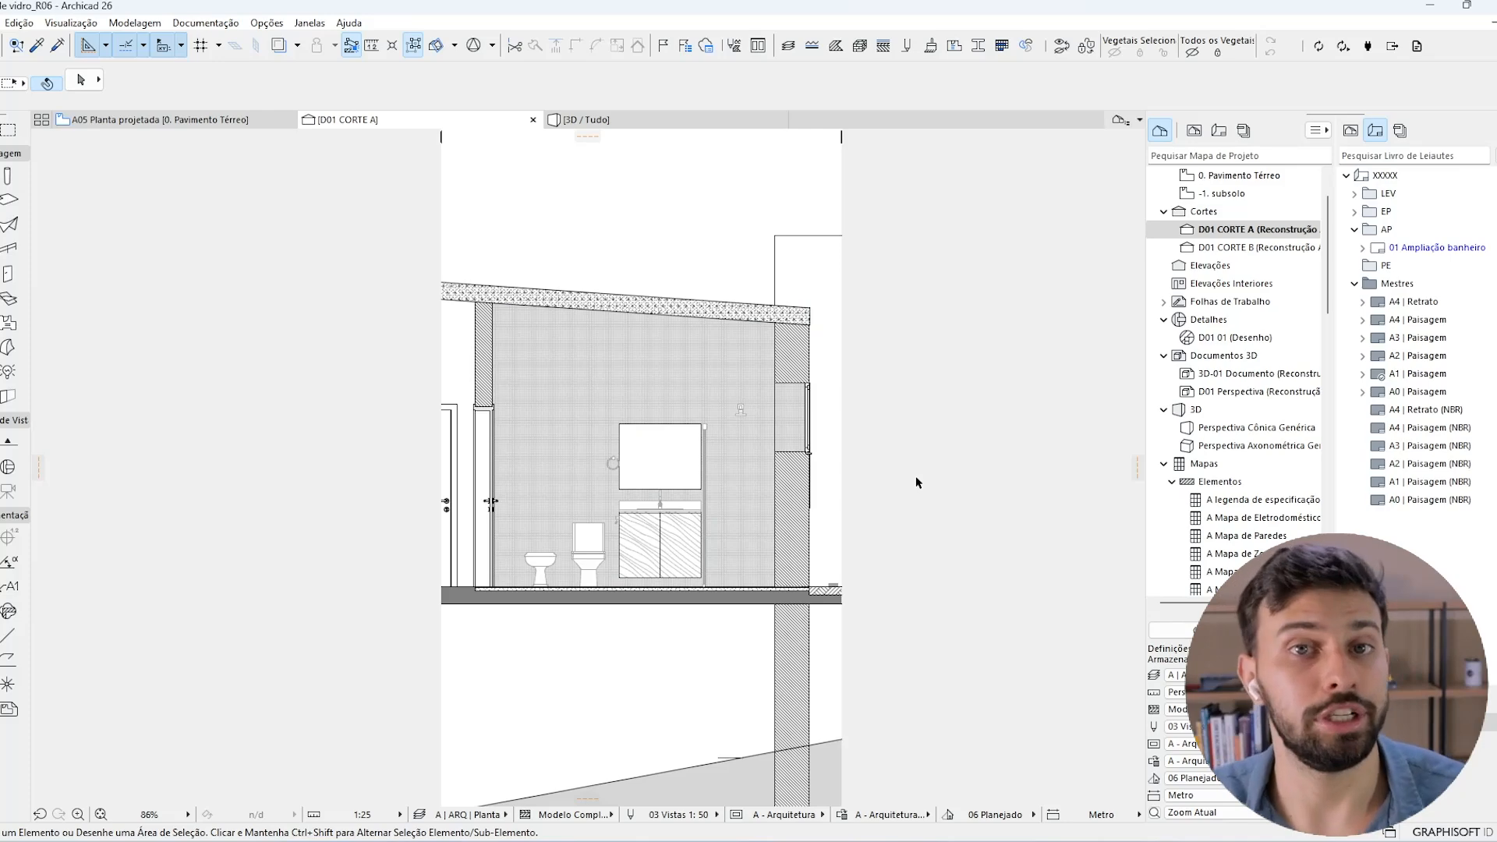
Return to the ground floor plan and make the witness lines of the kitchen's upper dimension chain dynamic, with a gap to the object.
key("F2")
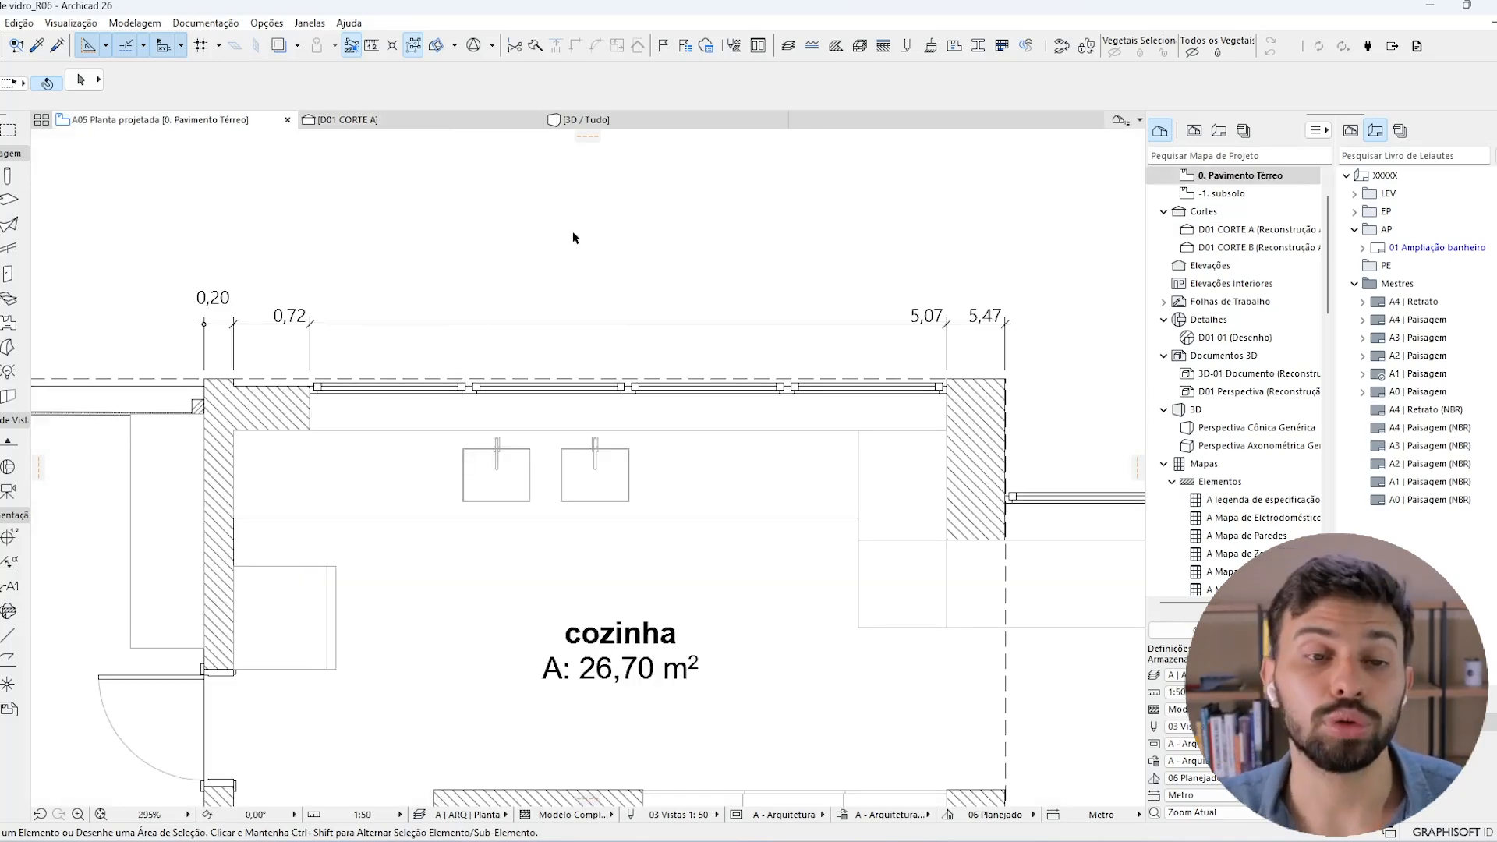
left_click(557, 325)
key("ctrl+t")
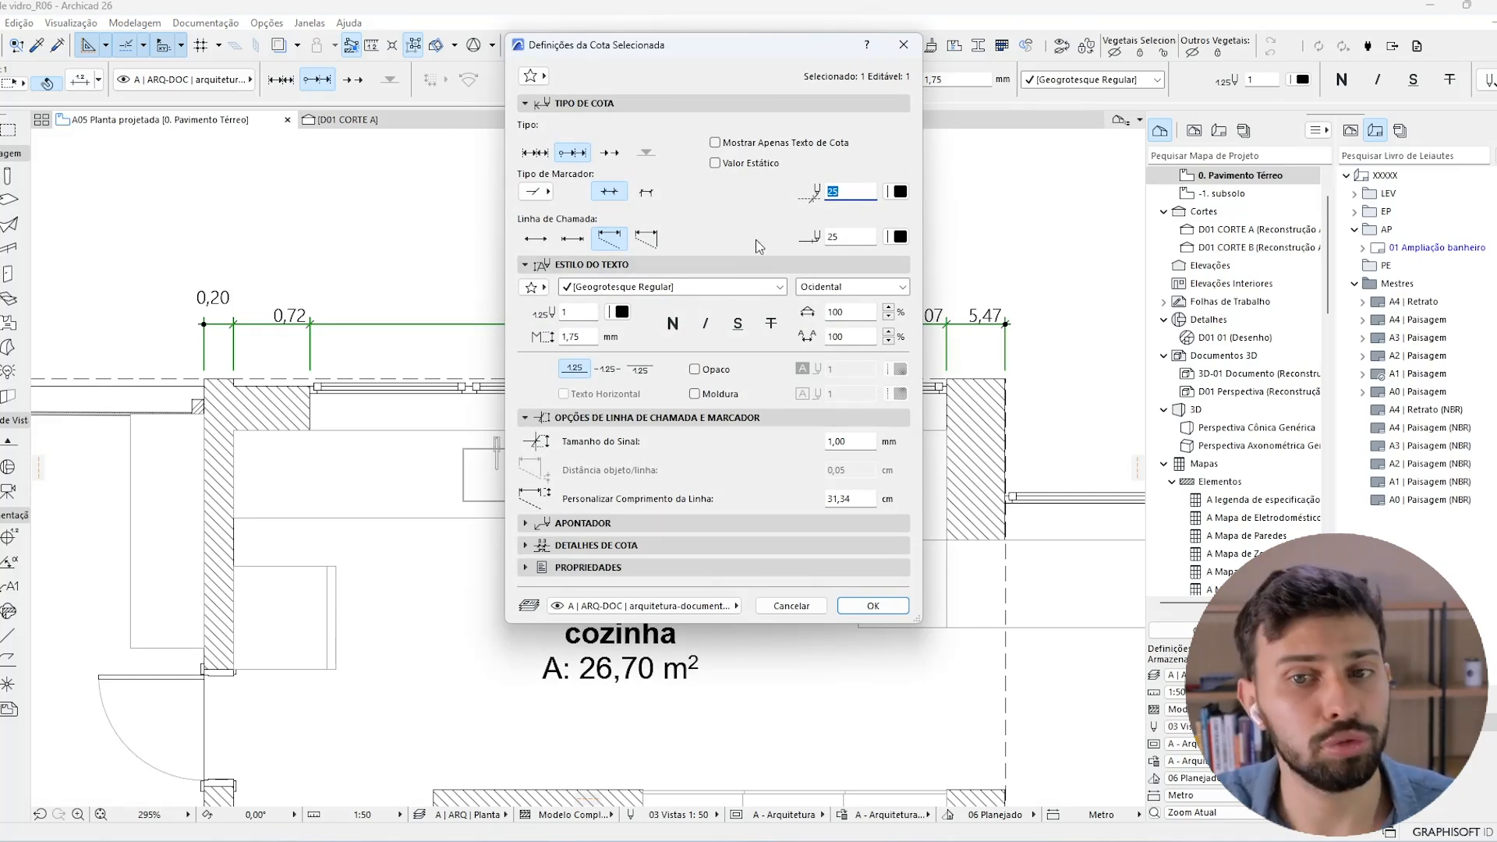
left_click(897, 195)
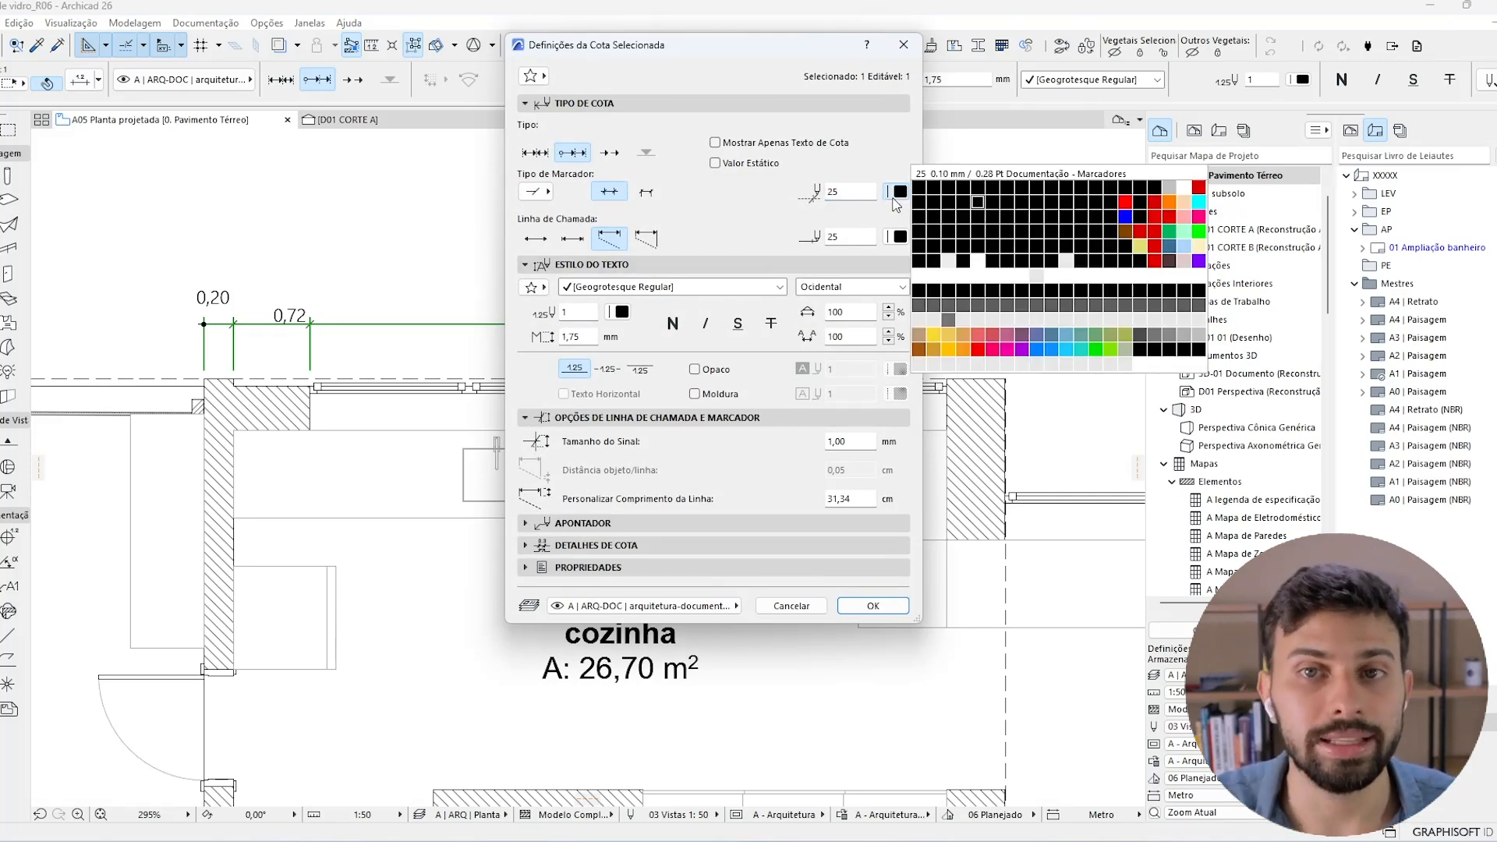
left_click(896, 194)
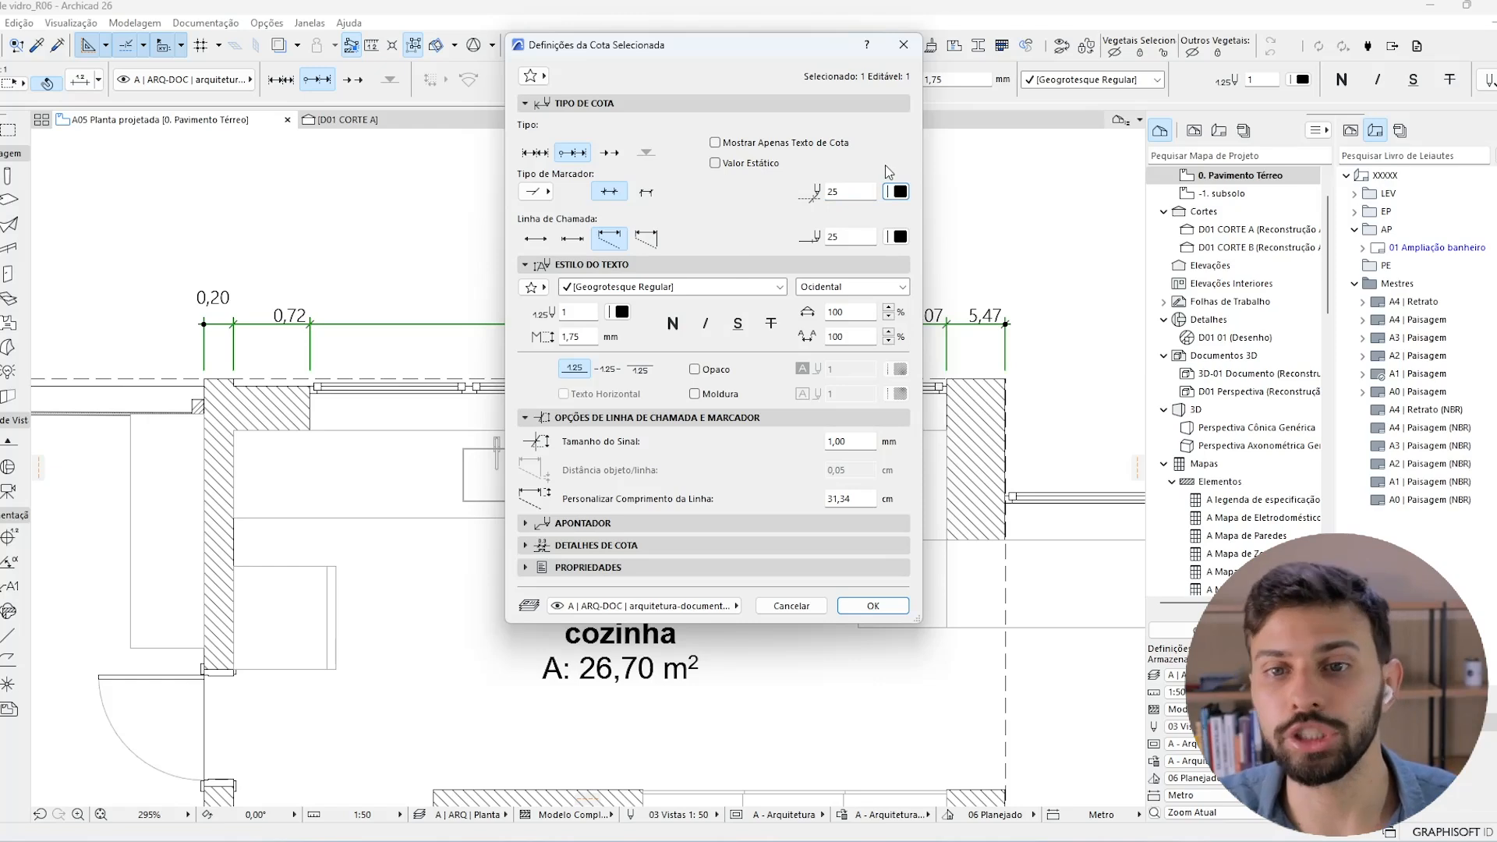
left_click(648, 238)
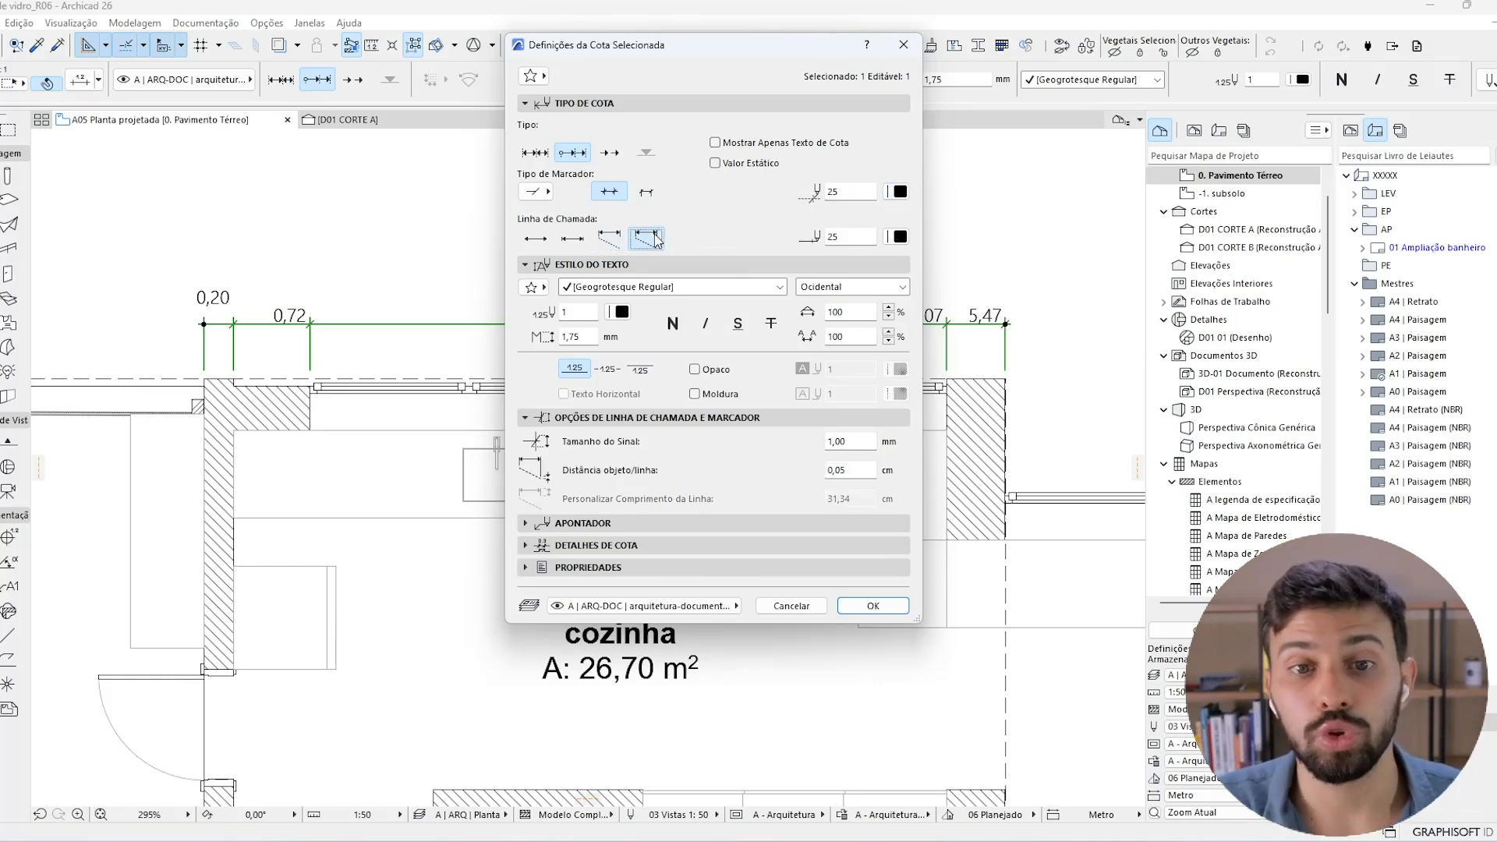
key("Return")
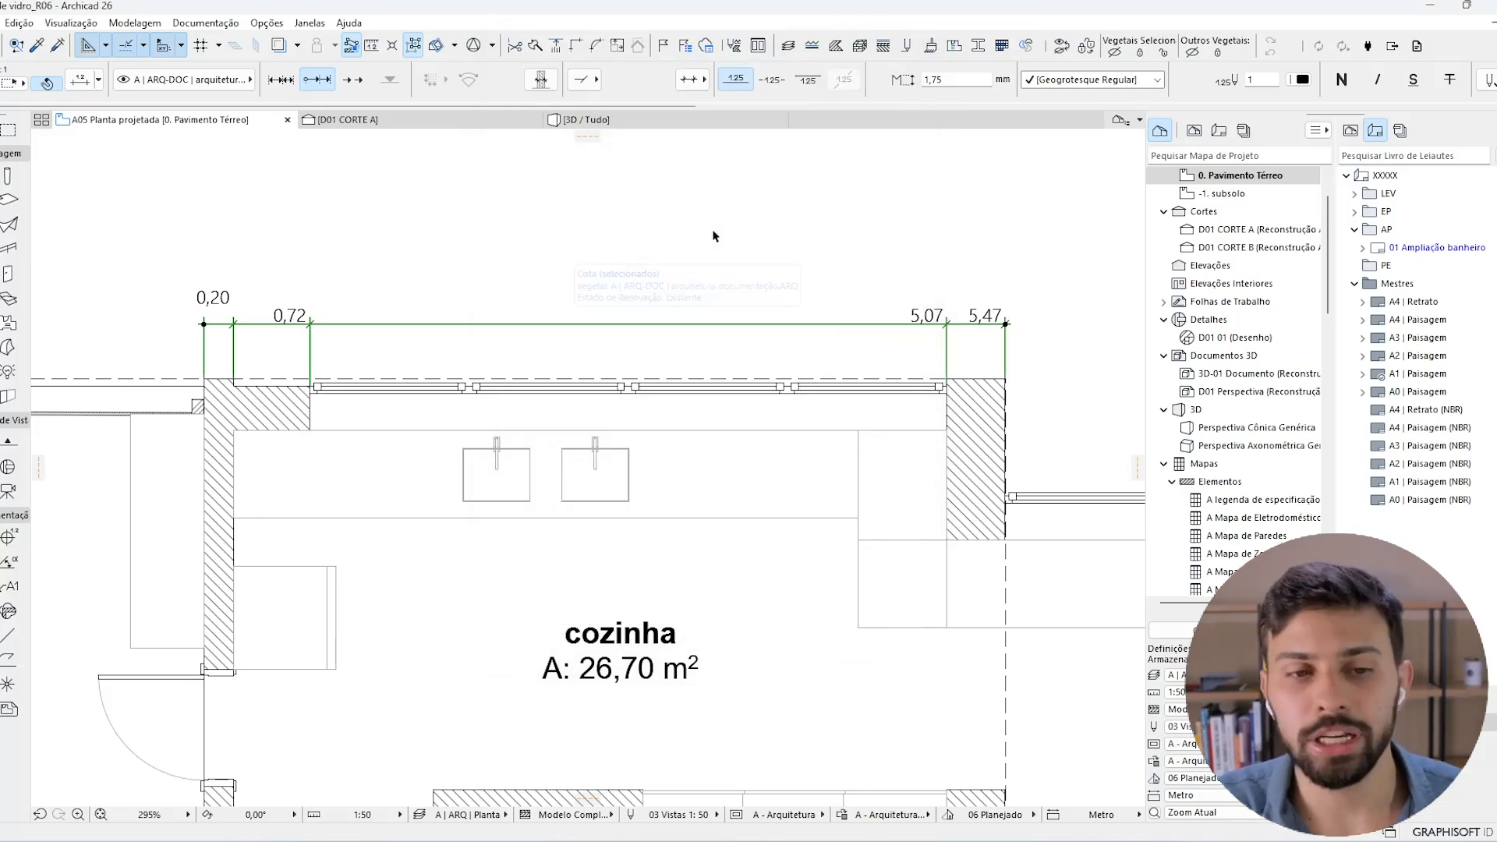
Move the kitchen's upper dimension chain farther up from the wall, and deselect it.
key("ctrl+d")
left_click(595, 324)
left_click(607, 158)
middle_click_drag(612, 213, 595, 367)
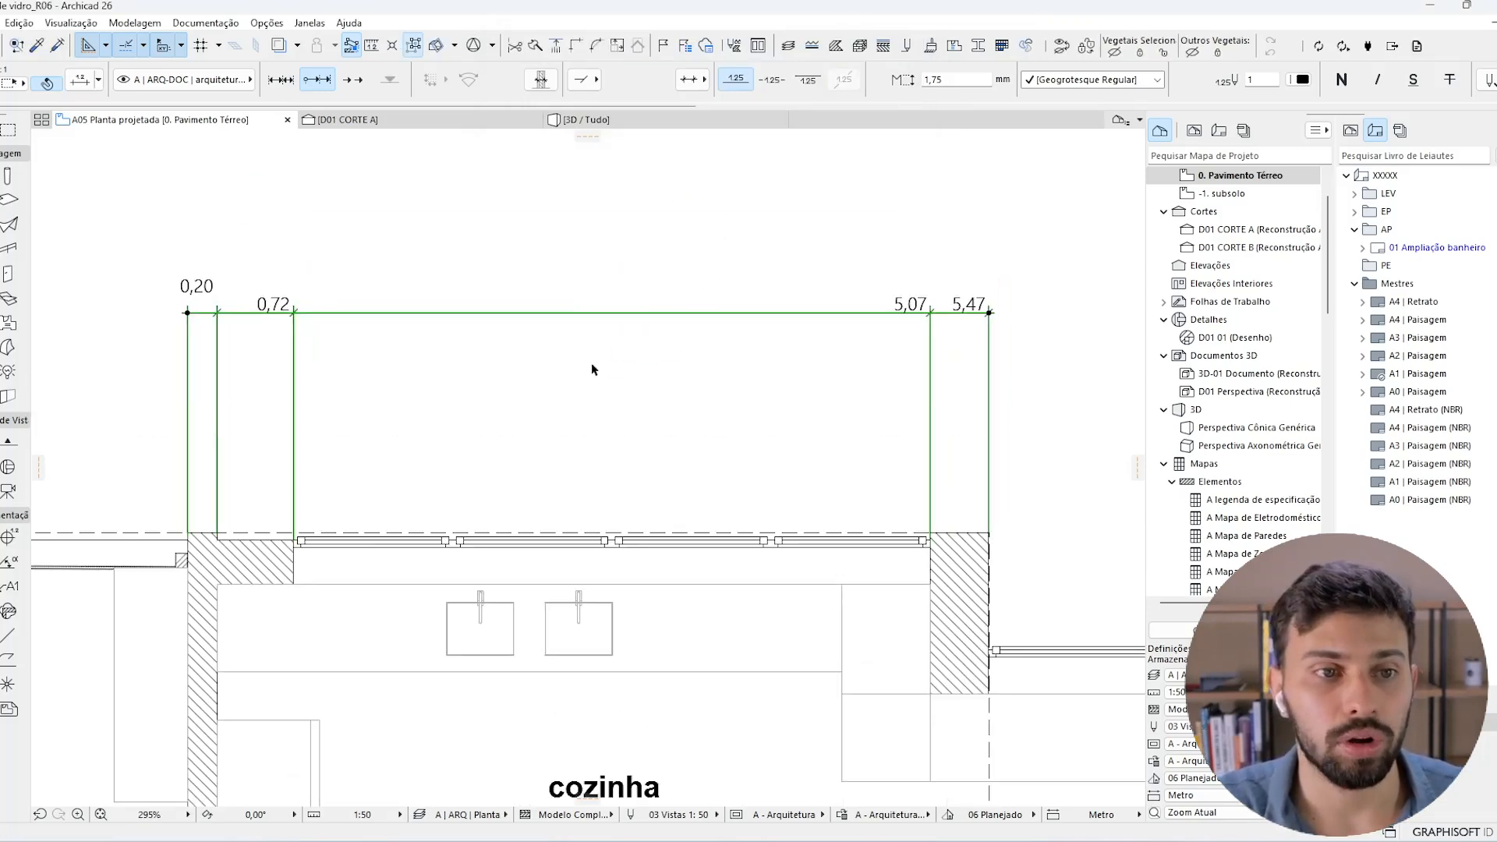
left_click(375, 473)
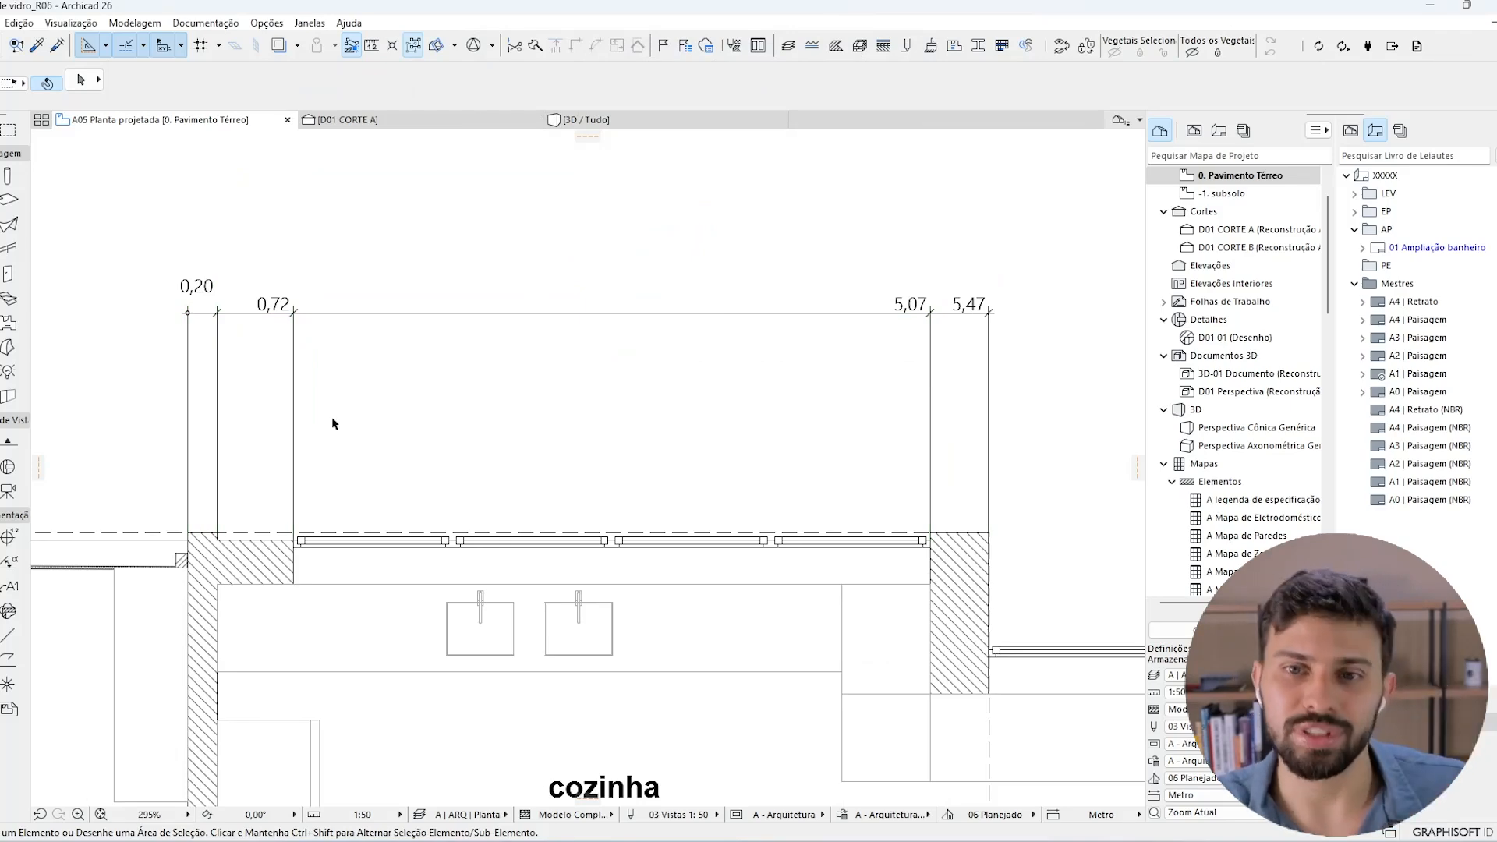
Change the kitchen's upper dimension chain to custom-length witness lines, and review its pointer (Apontador) settings.
double_click(708, 313)
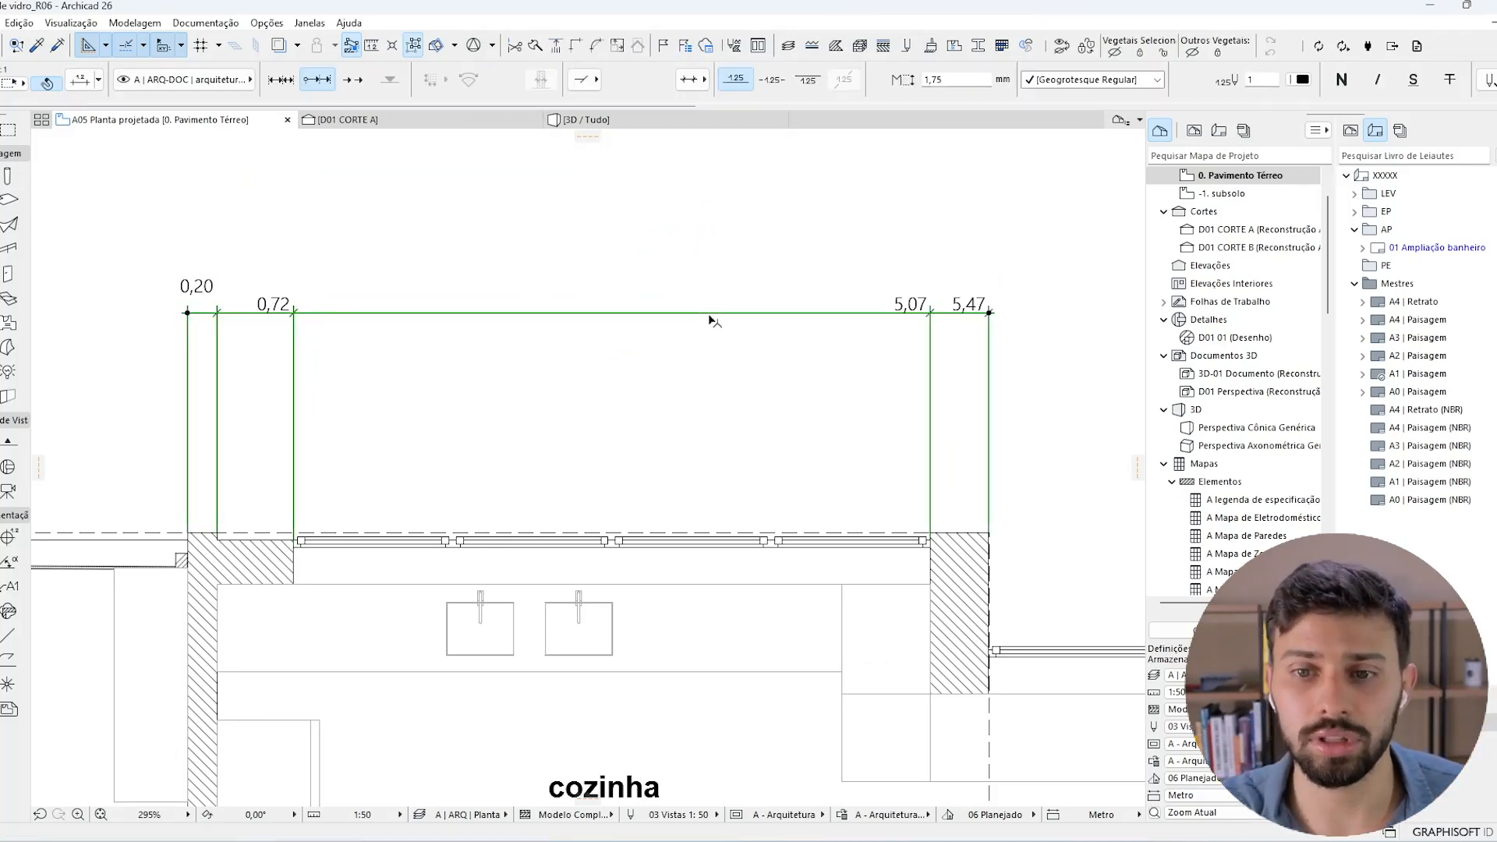
left_click(605, 238)
key("Return")
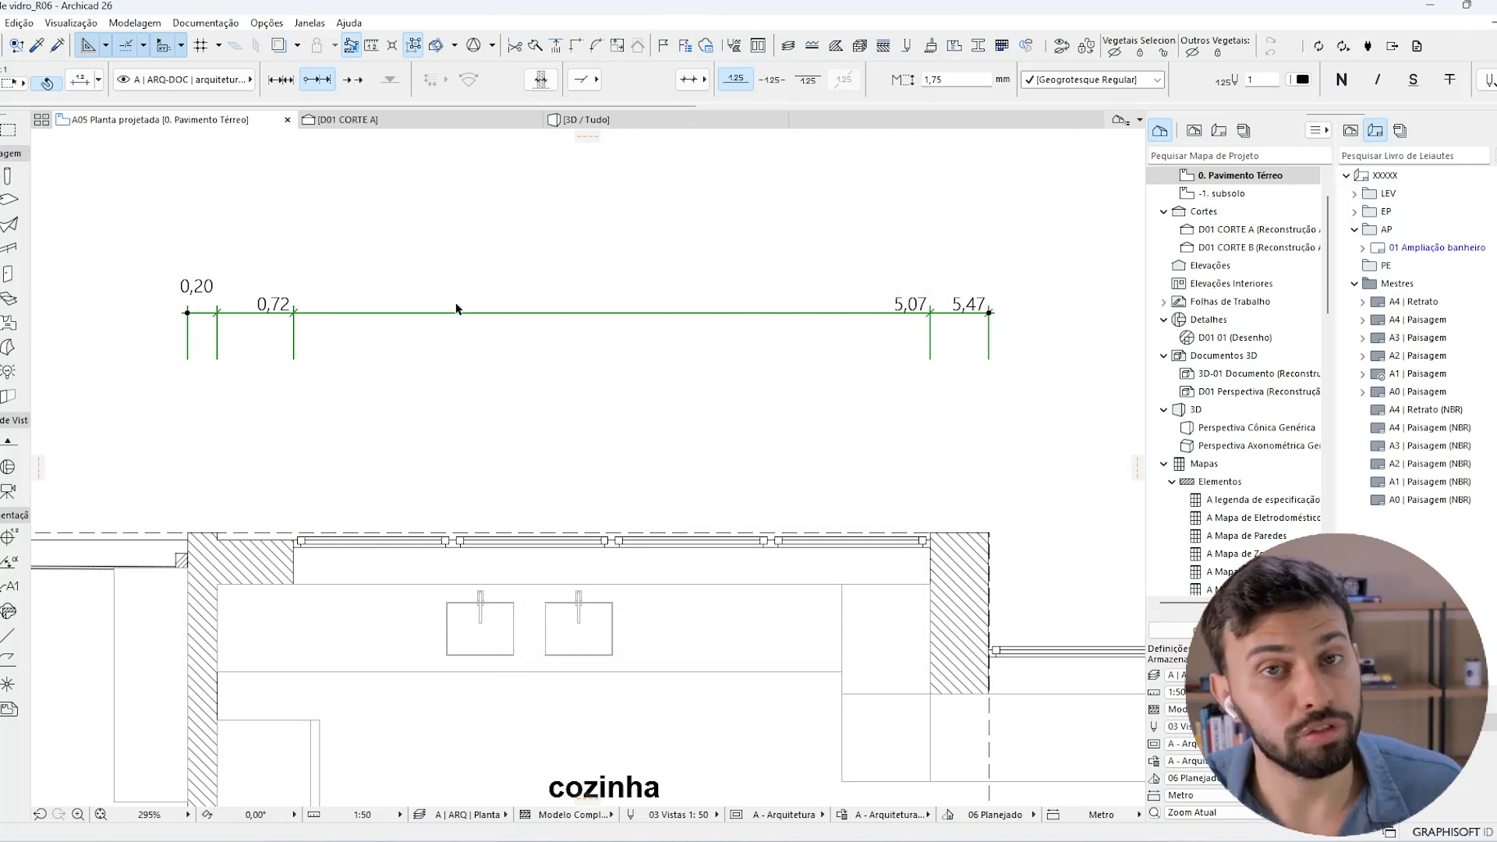
key("ctrl+t")
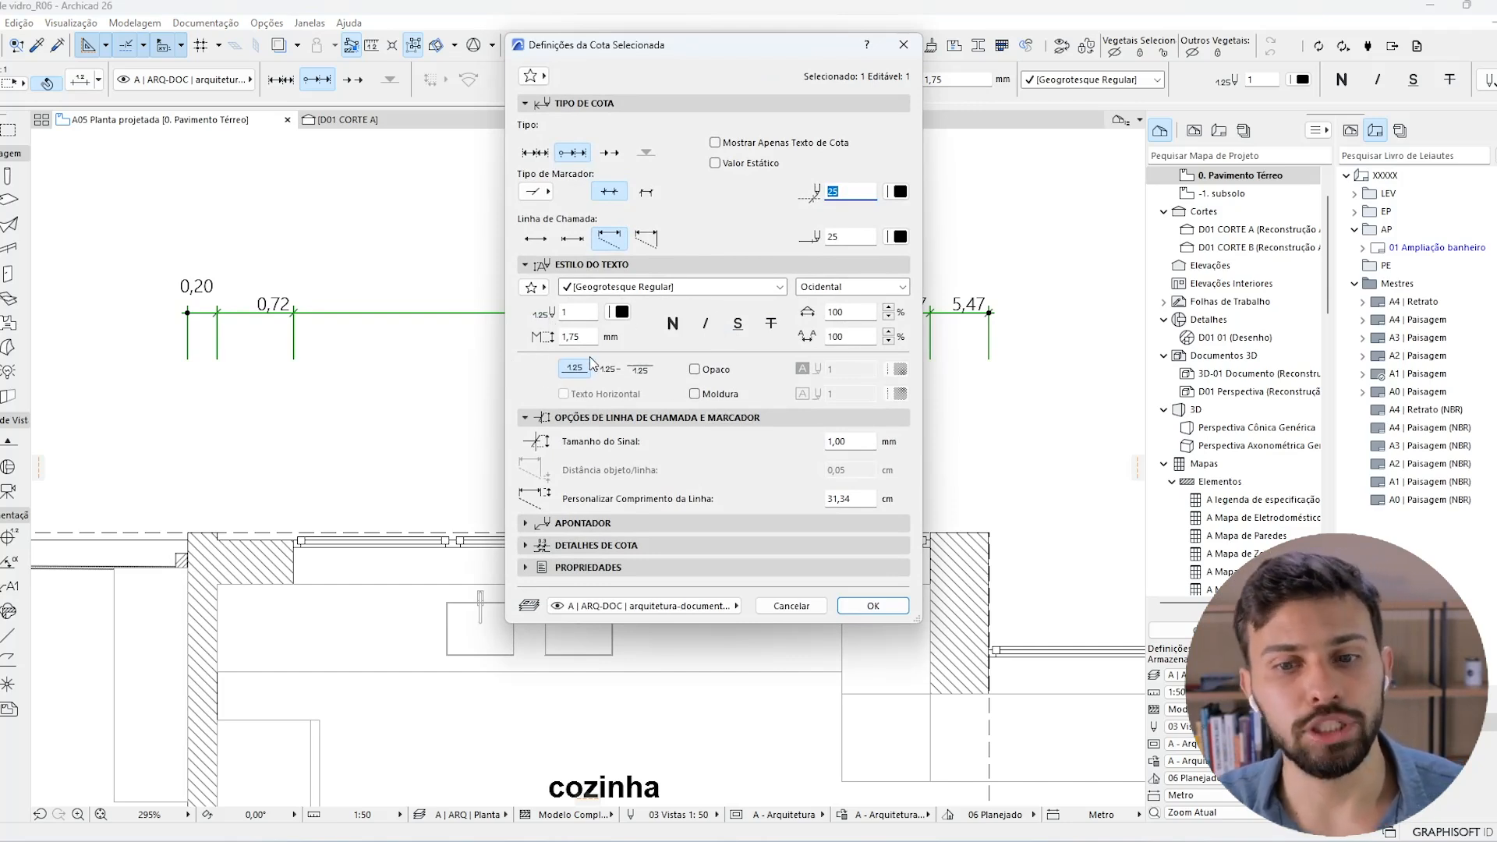
left_click(607, 524)
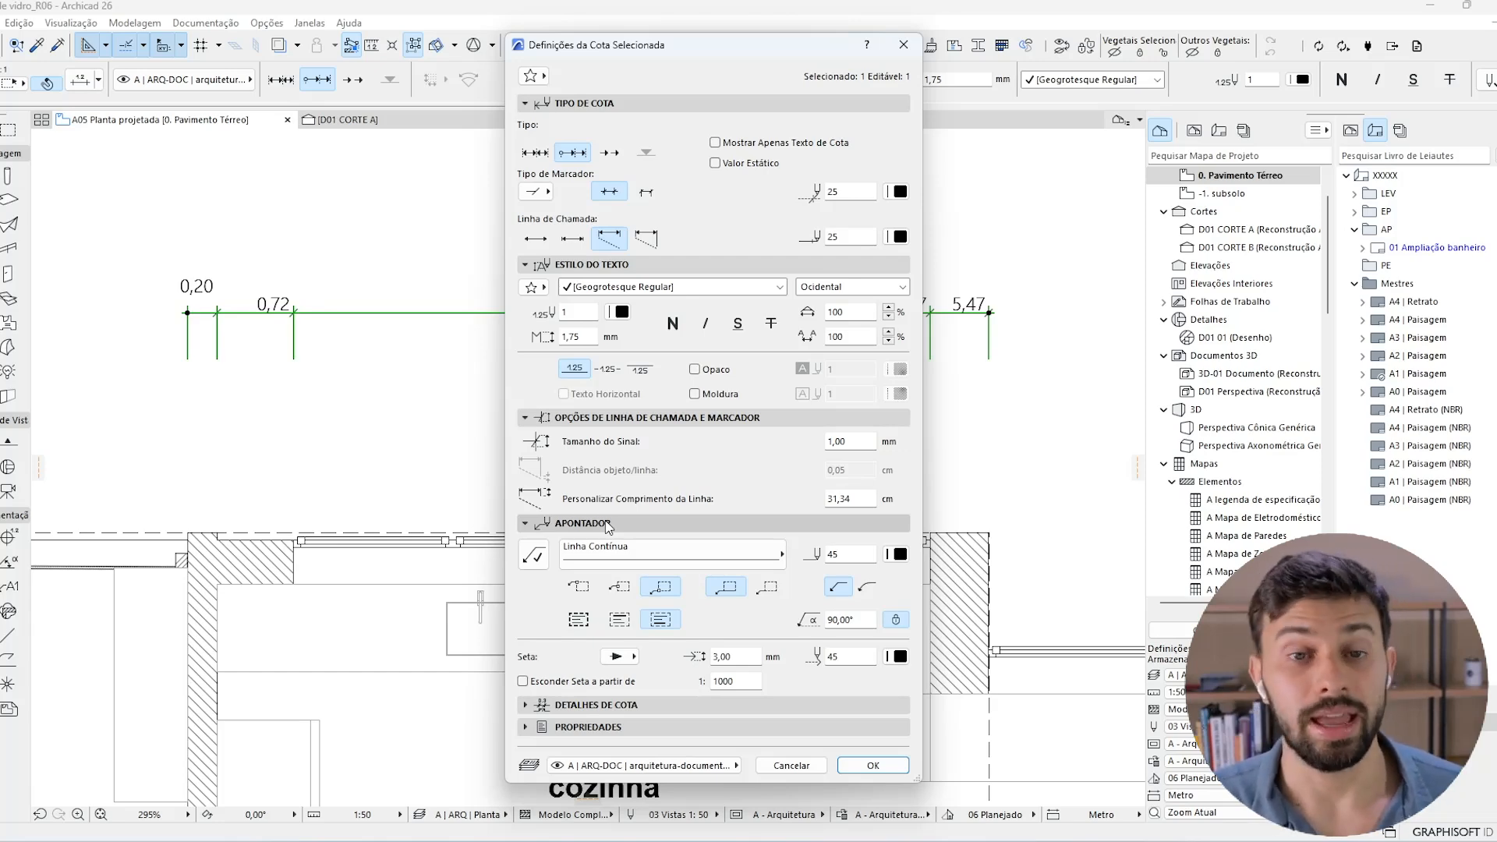
left_click(872, 765)
Insert a dimension point about 0,11 m from the start of the kitchen's upper chain, between the left wall's faces, and deselect it.
scroll(350, 432, "up", 4)
middle_click_drag(350, 432, 558, 391)
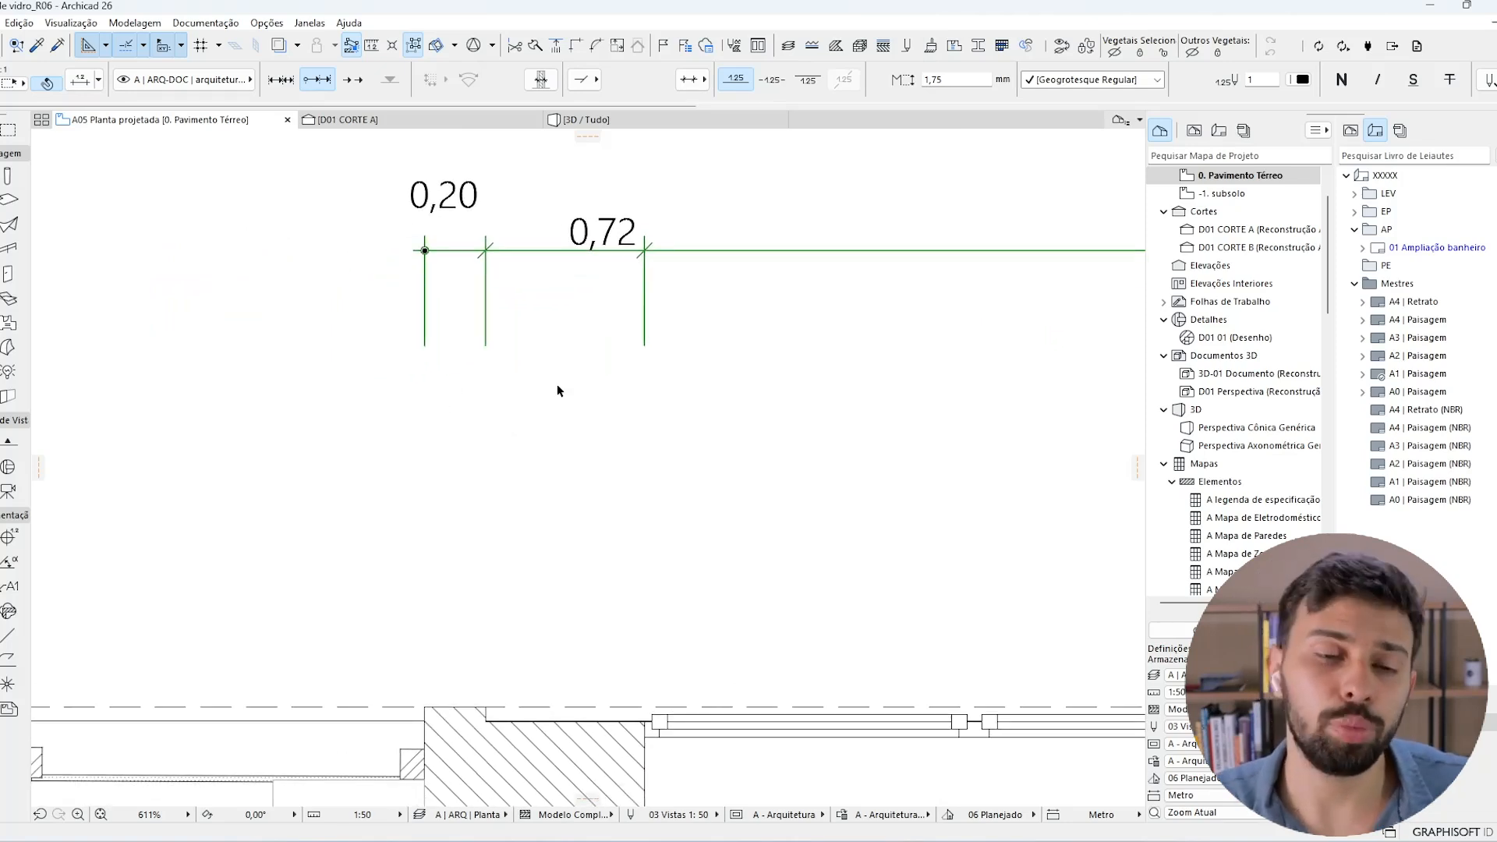
left_click(470, 249)
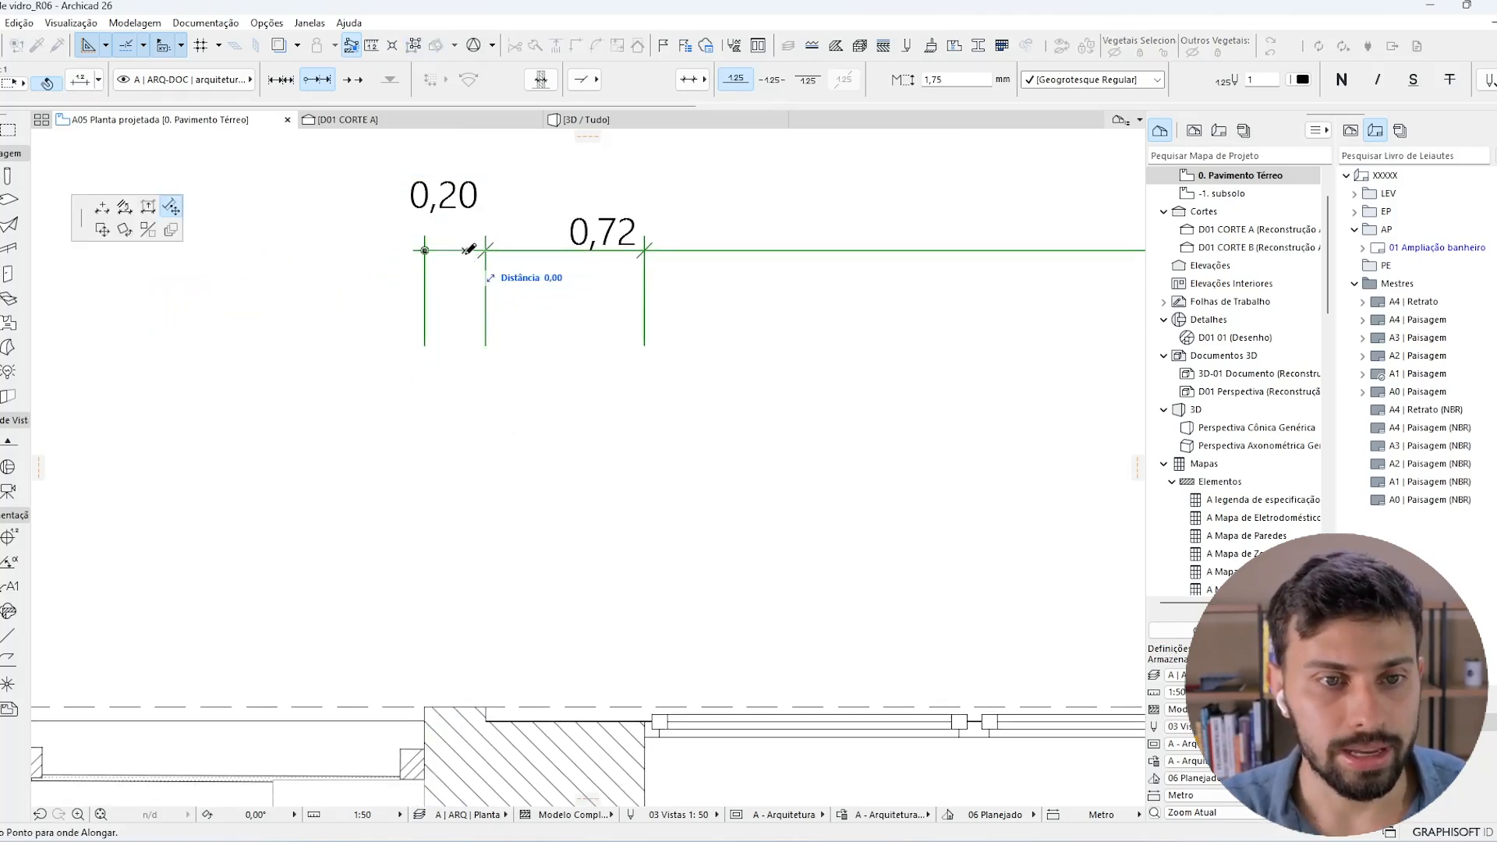
left_click(102, 207)
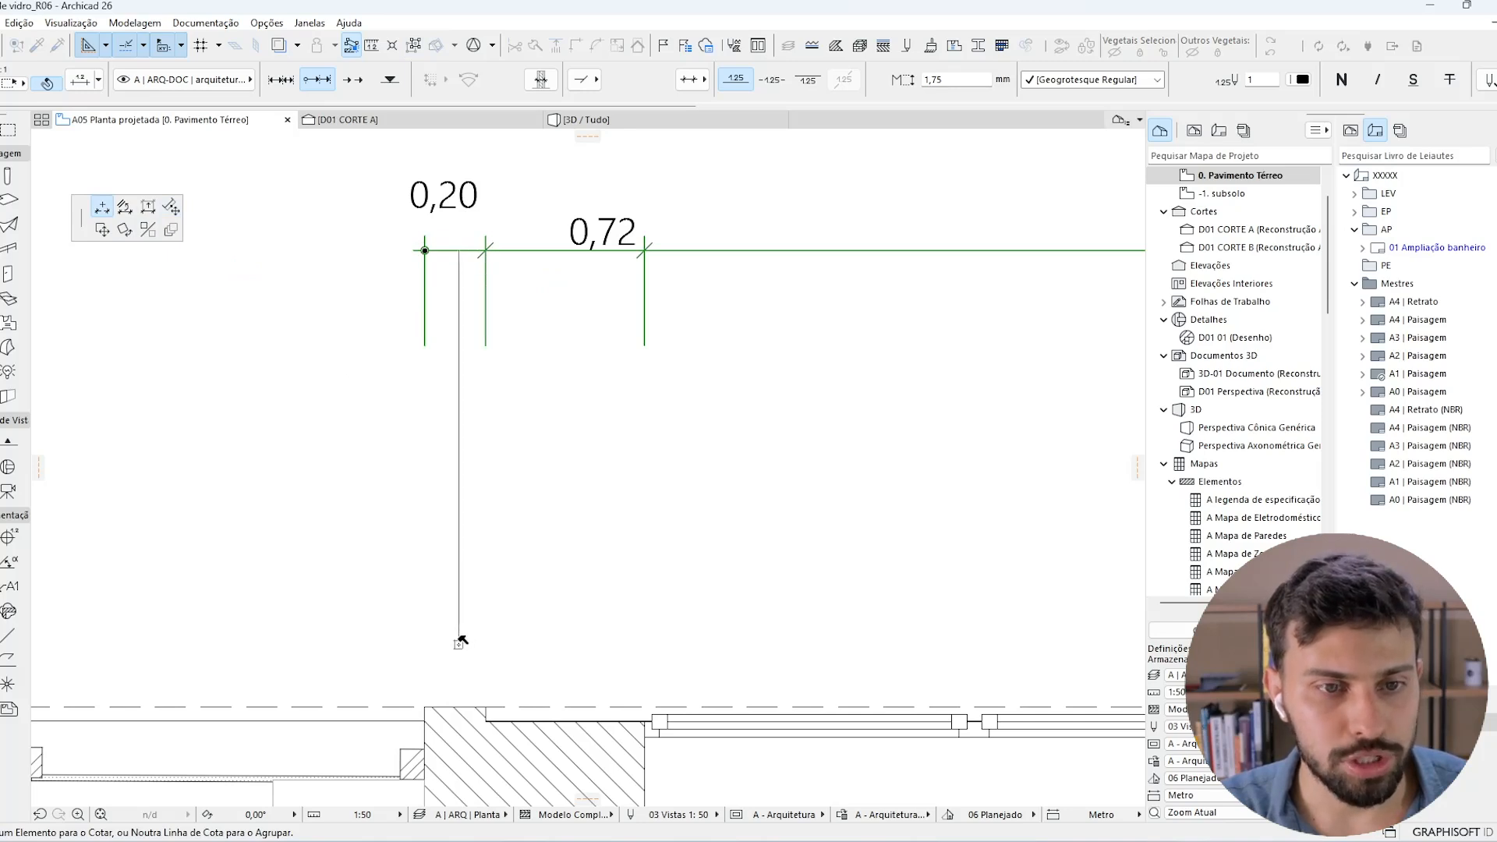
left_click(458, 644)
middle_click_drag(503, 379, 508, 490)
key("Escape")
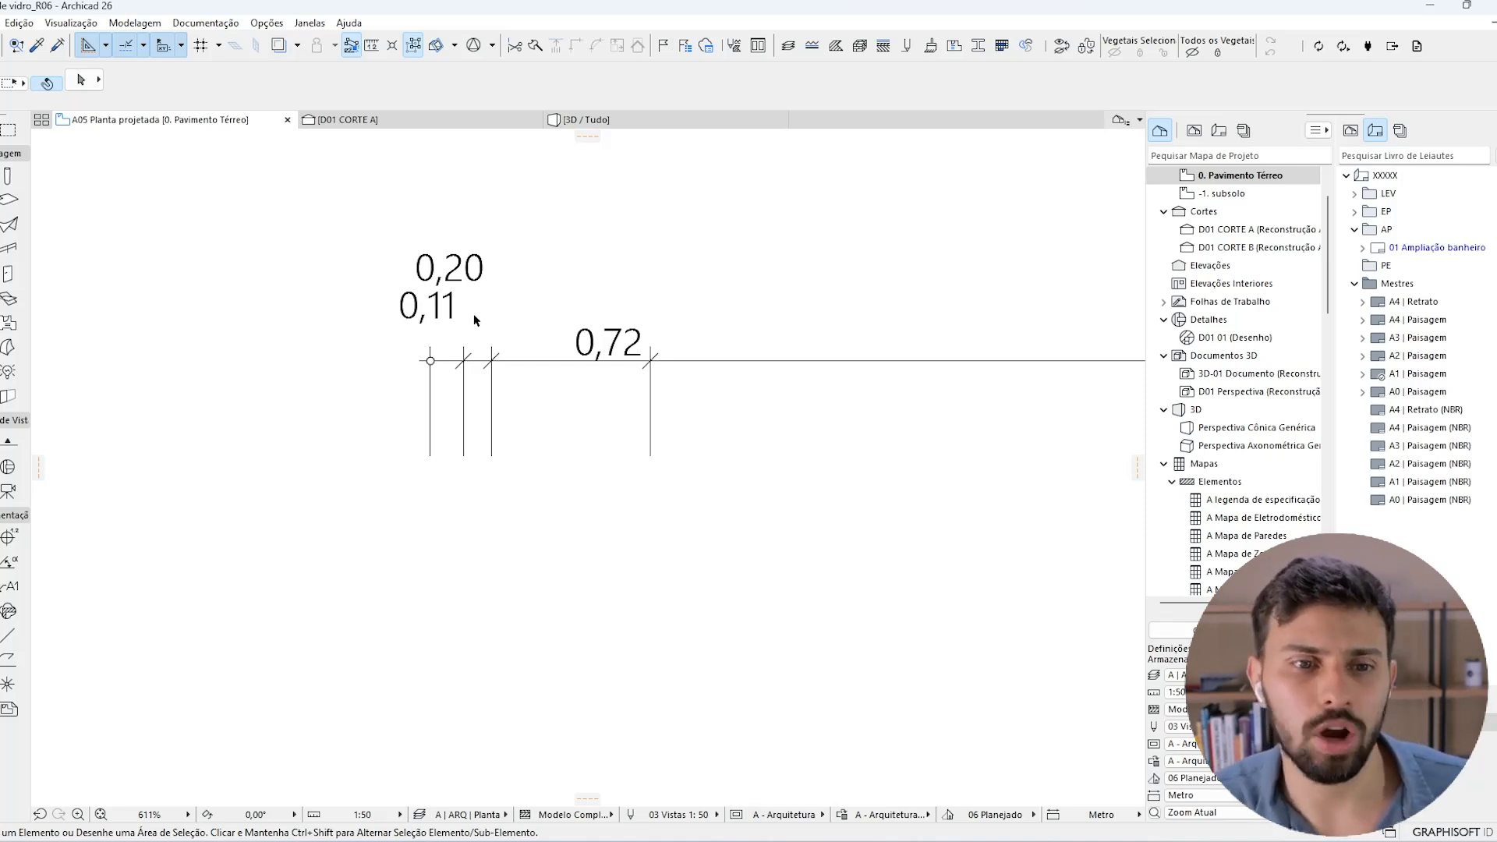
Move the 0,20 dimension text down beside the 0,11 text, and deselect it.
left_click(466, 271)
left_click_drag(465, 272, 532, 319)
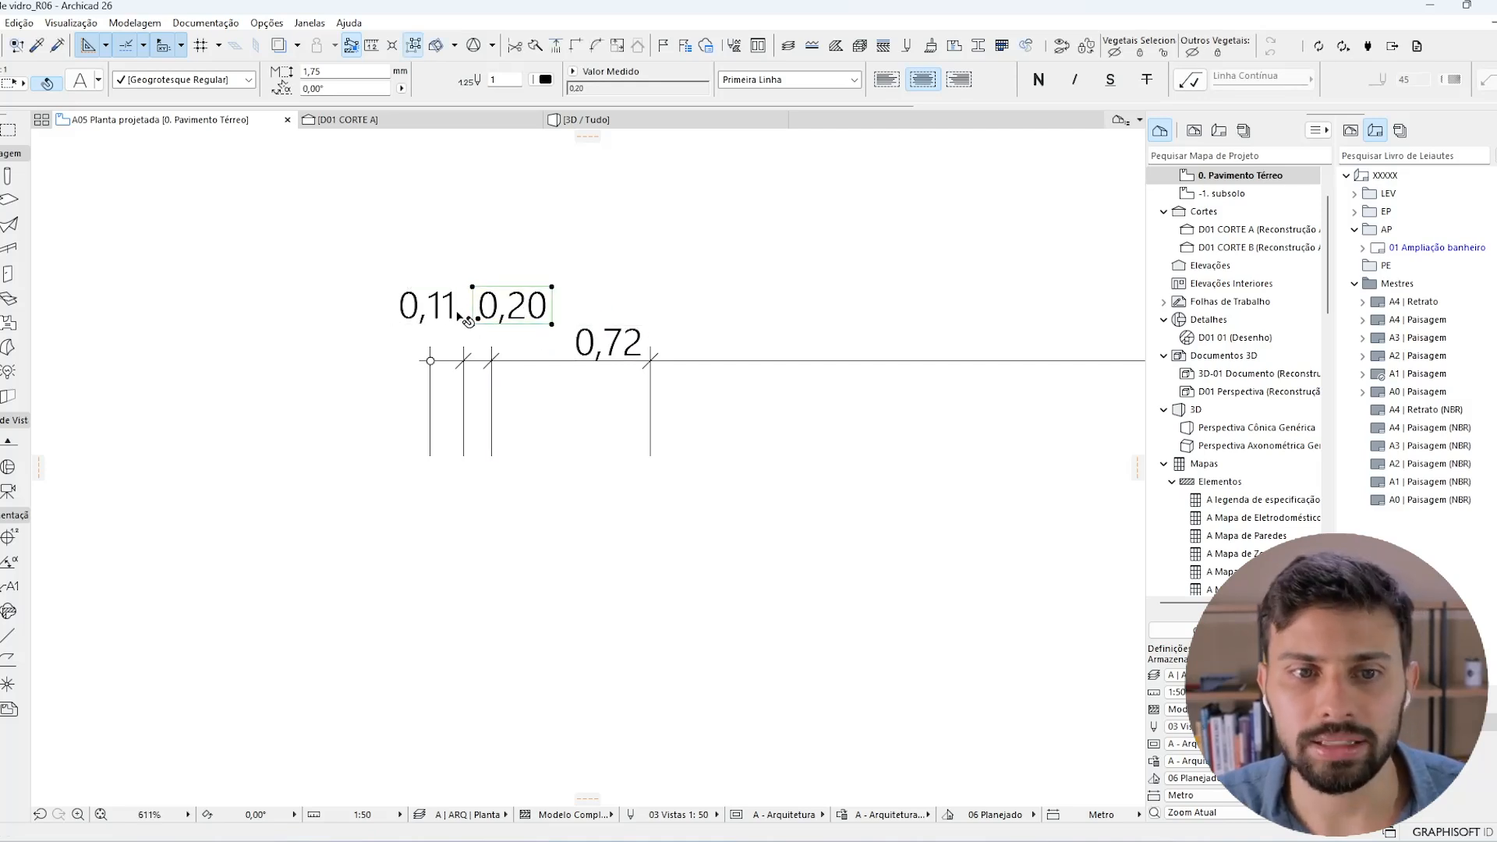
left_click(463, 315)
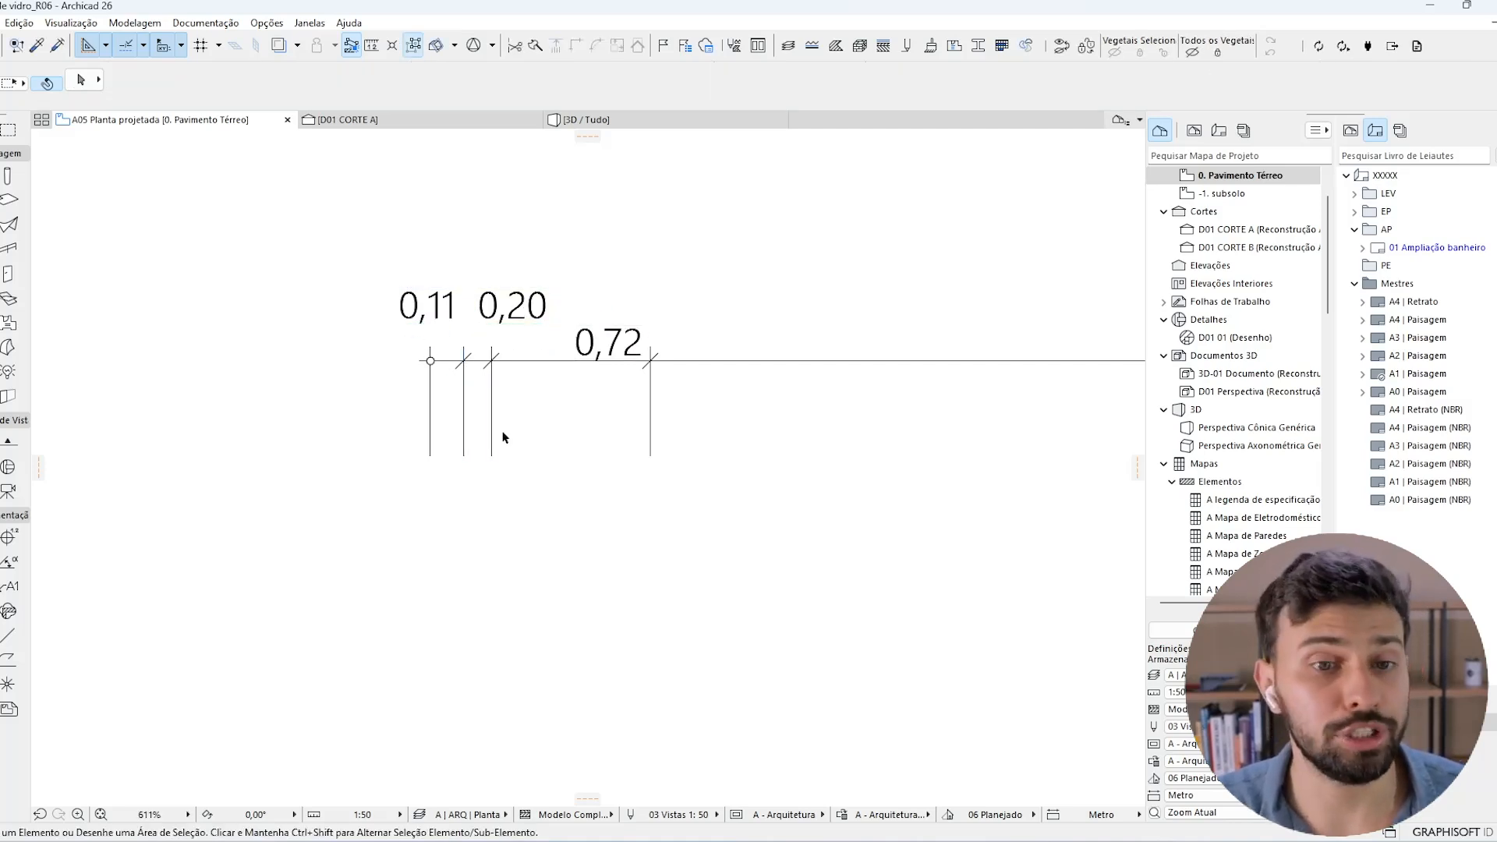
Move the 0,11 text up and left and the 0,20 text up and right, far enough from the chain to show their pointers.
middle_click_drag(503, 436, 500, 466)
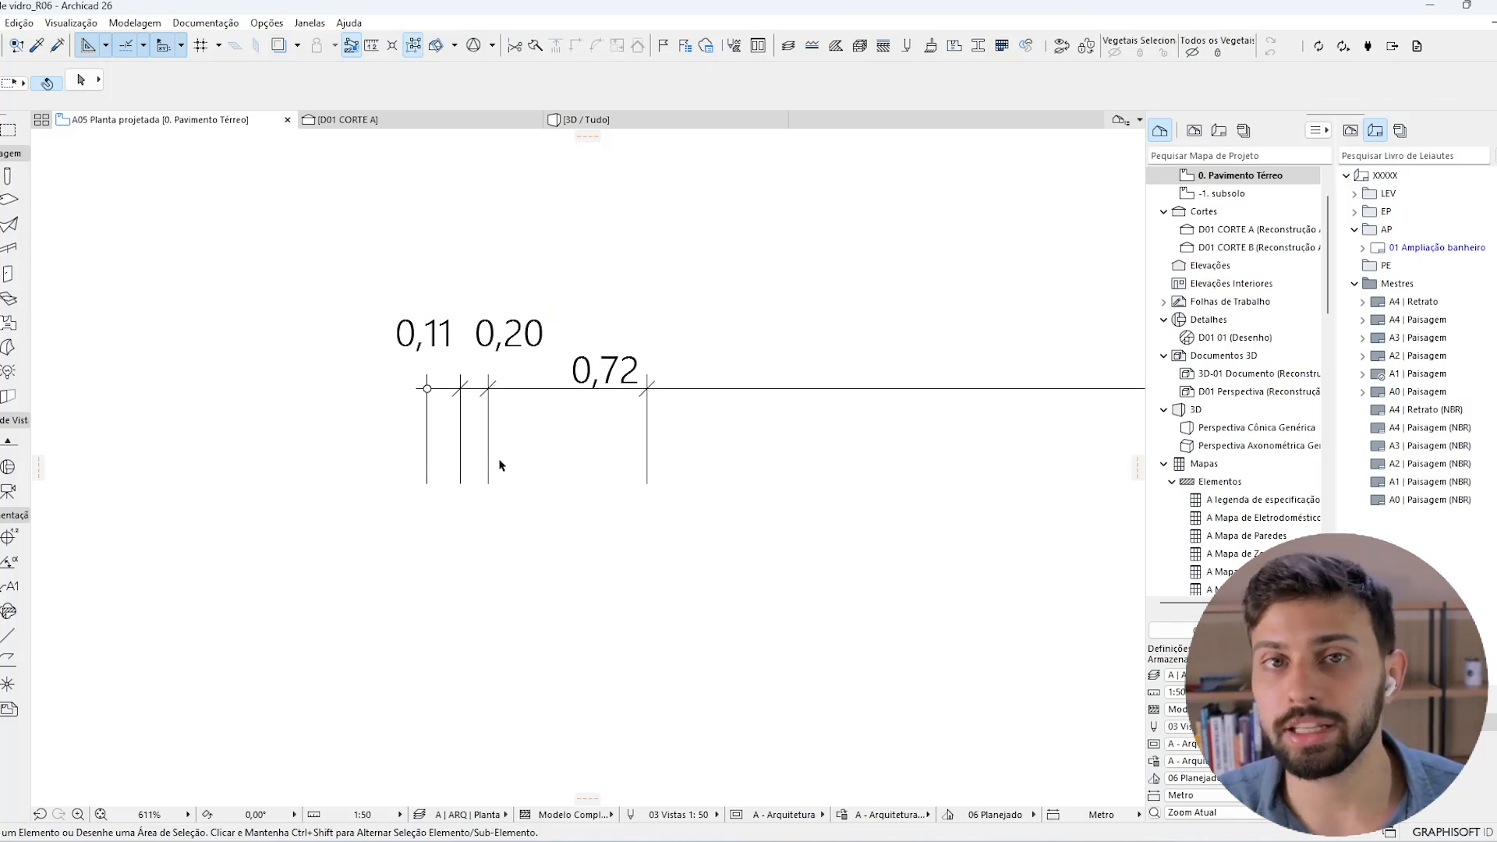
left_click(437, 333)
left_click_drag(437, 333, 320, 273)
left_click(508, 343)
left_click_drag(507, 343, 636, 281)
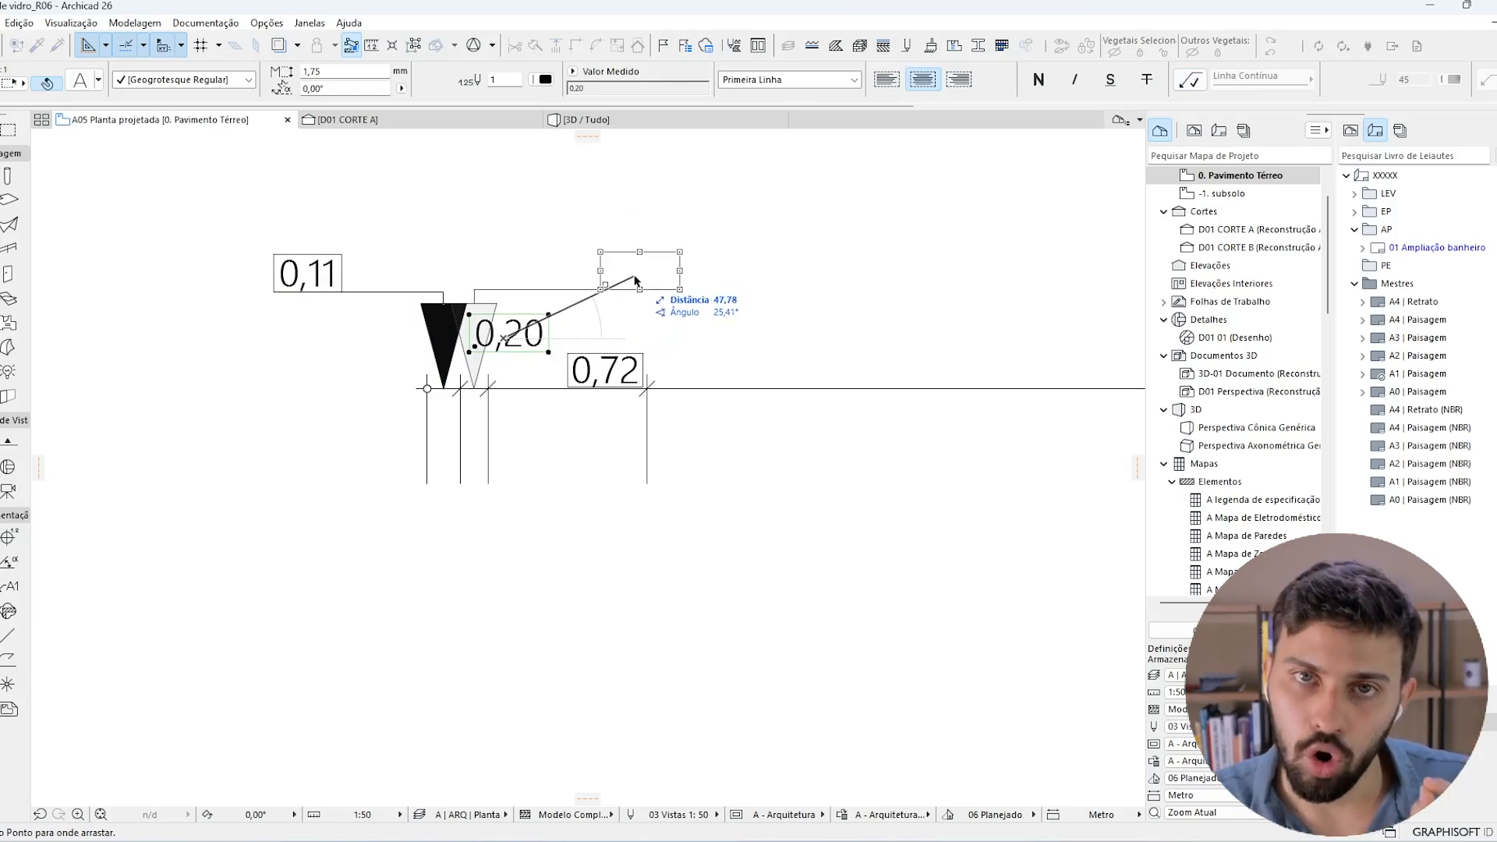
left_click_drag(635, 281, 636, 281)
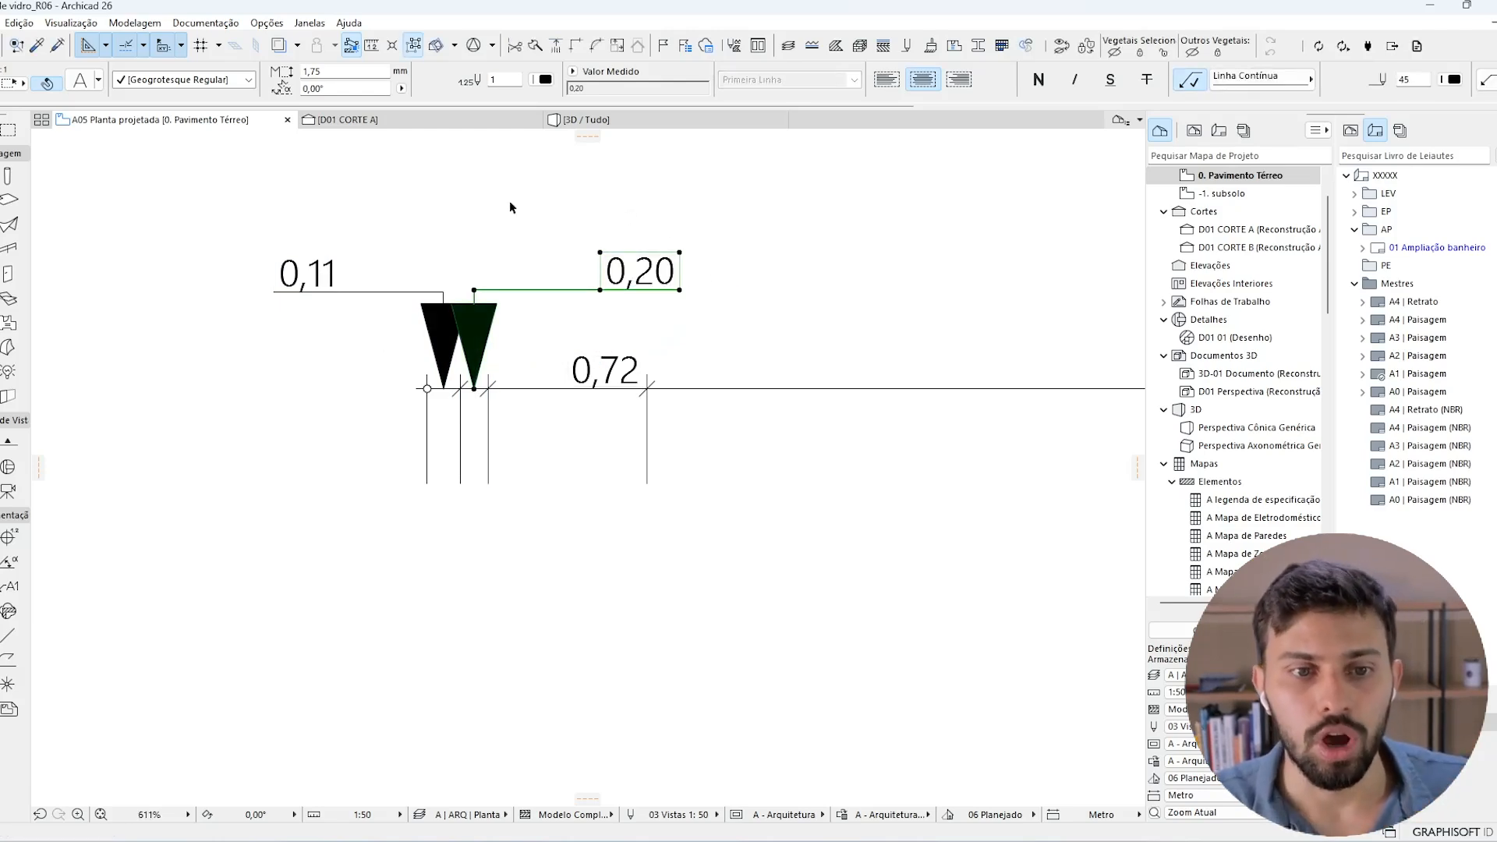
key("Escape")
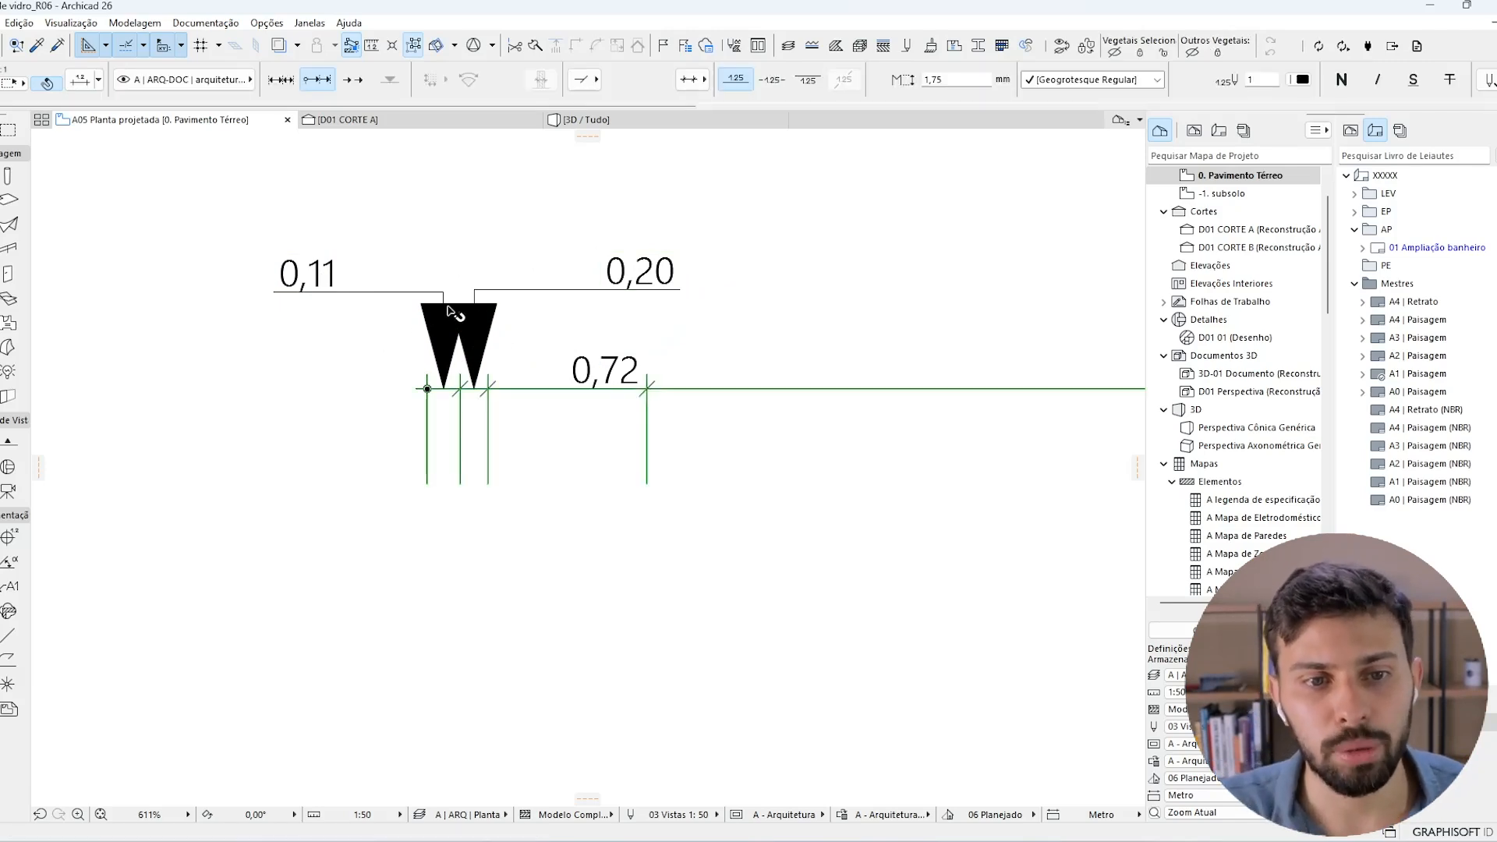
Change the kitchen's upper dimension chain to an open pointer arrowhead with an arrow size of 1 mm, and deselect it.
left_click(442, 295)
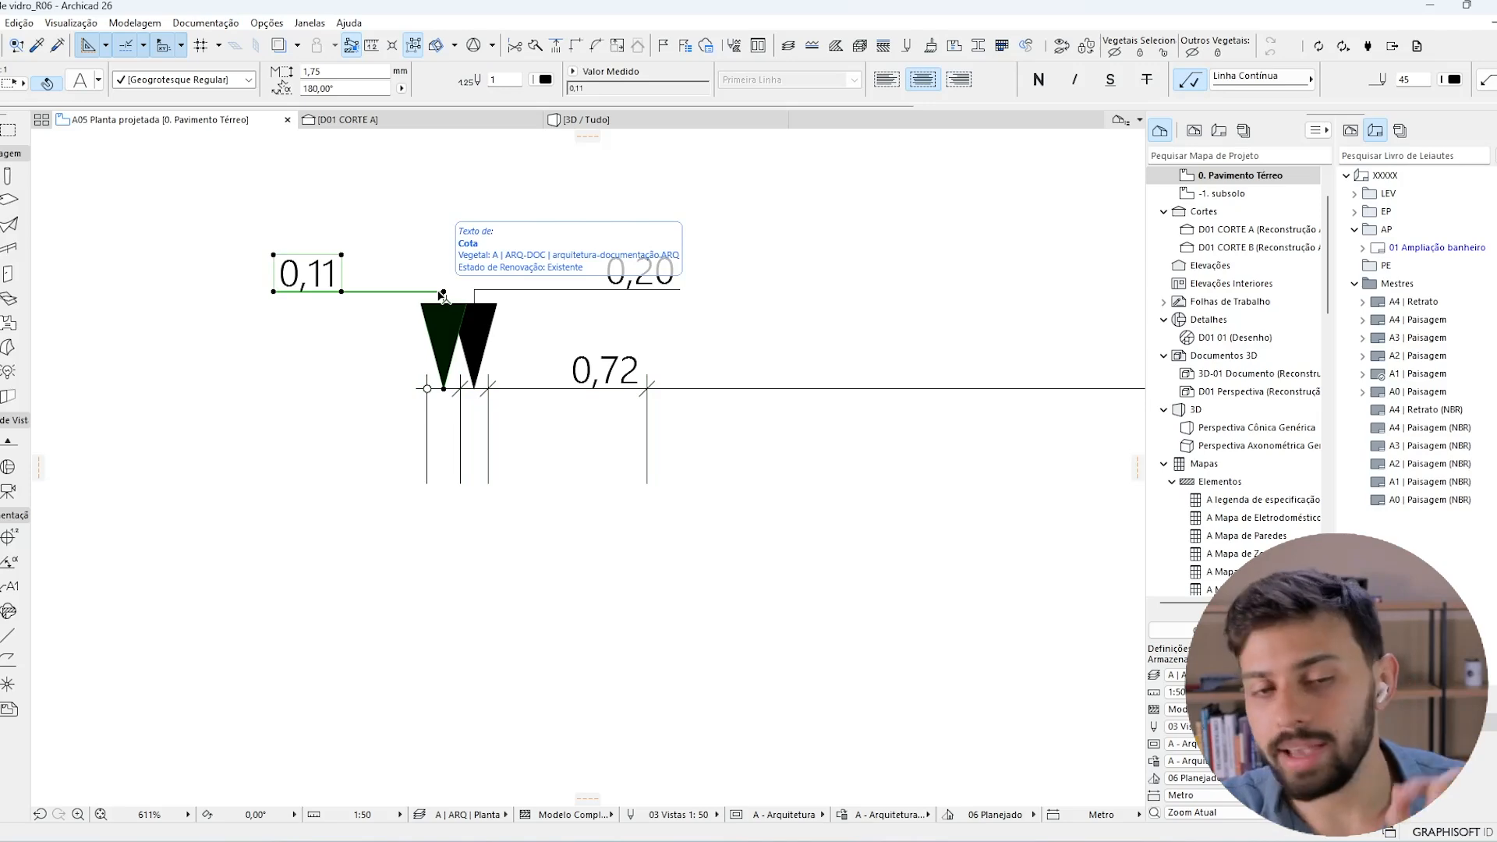
key("Escape")
left_click(715, 394)
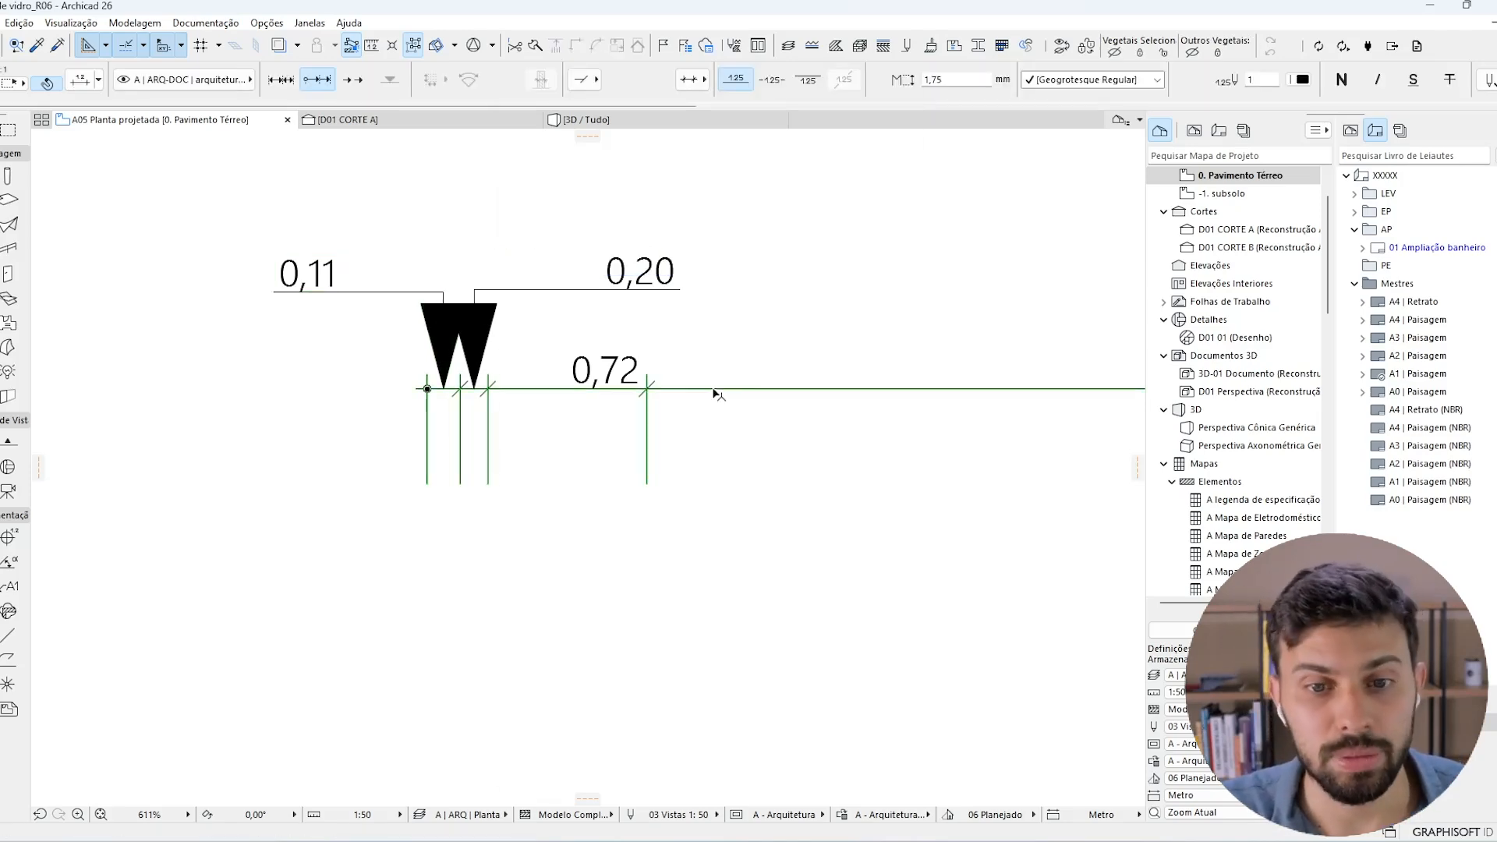
key("ctrl+t")
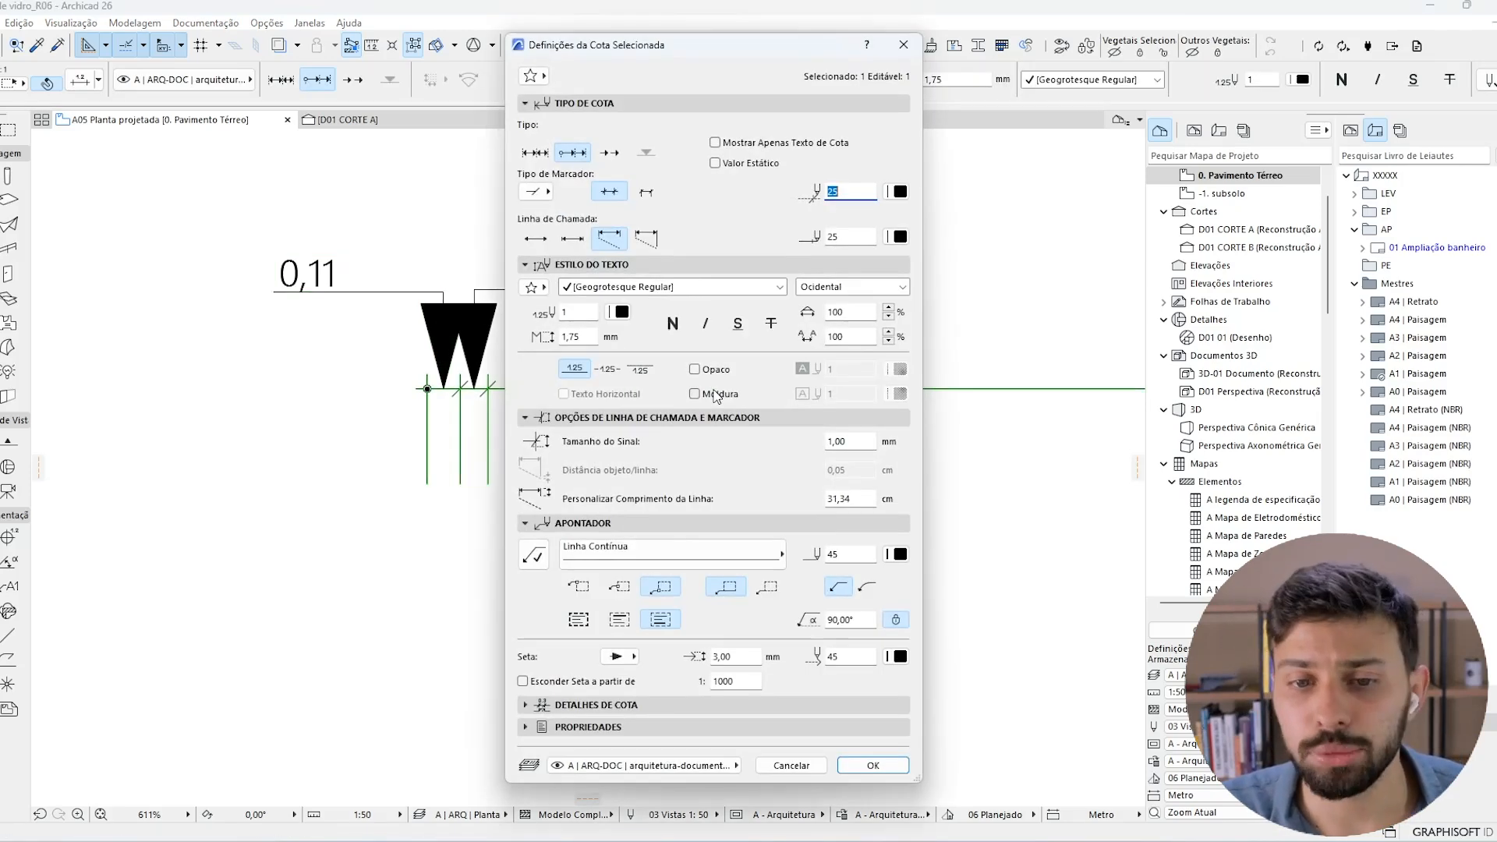
left_click(629, 656)
left_click(643, 602)
left_click_drag(743, 657, 680, 658)
type("1")
key("Return")
key("Escape")
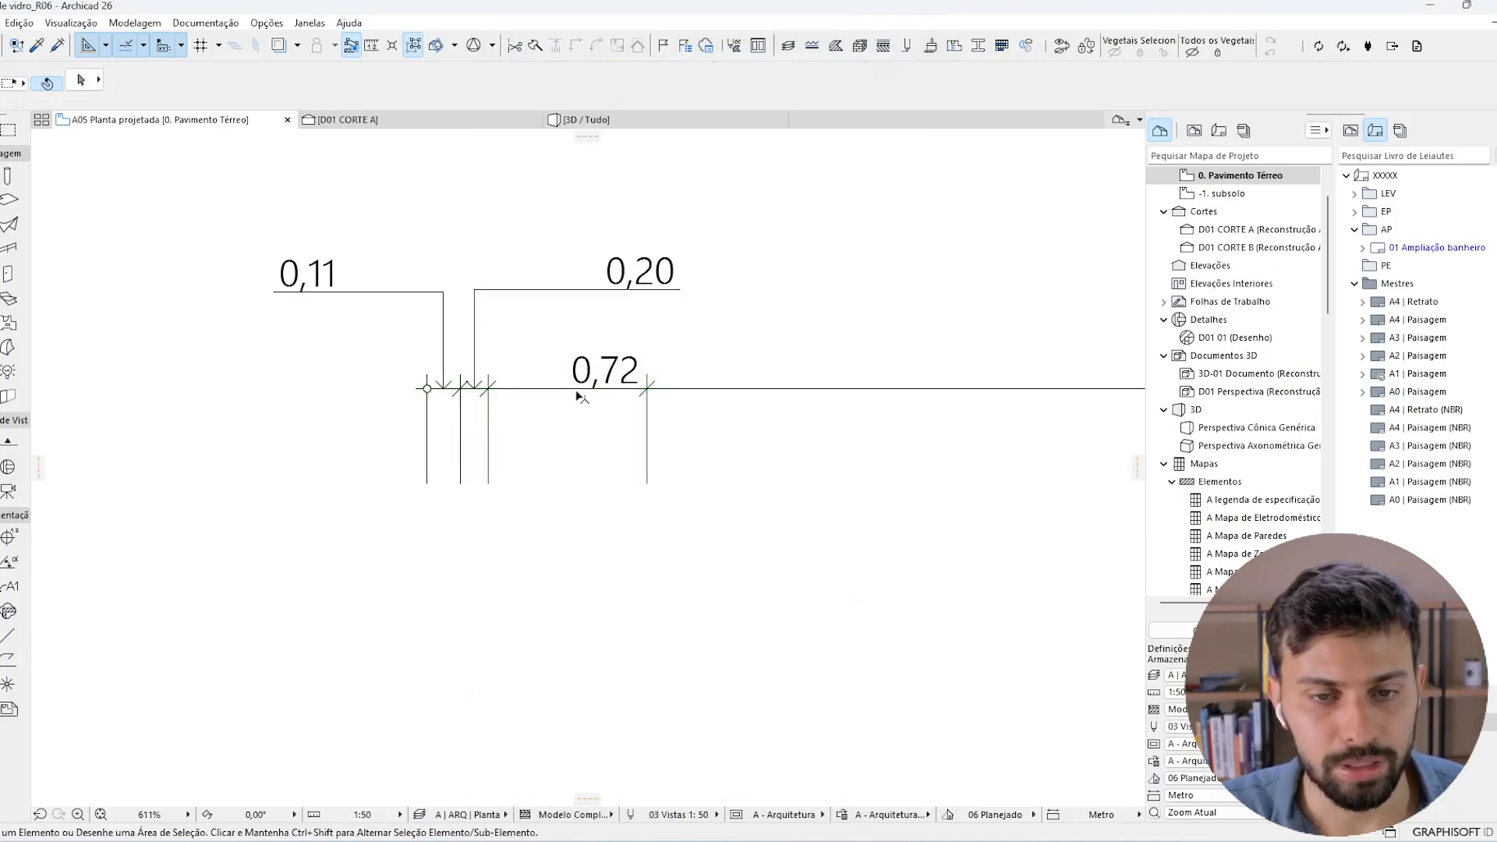
Move the 0,20 text down and left and the 0,11 text down and right, closer to their pointers, and deselect them.
left_click(634, 273)
key("ctrl+d")
left_click(779, 284)
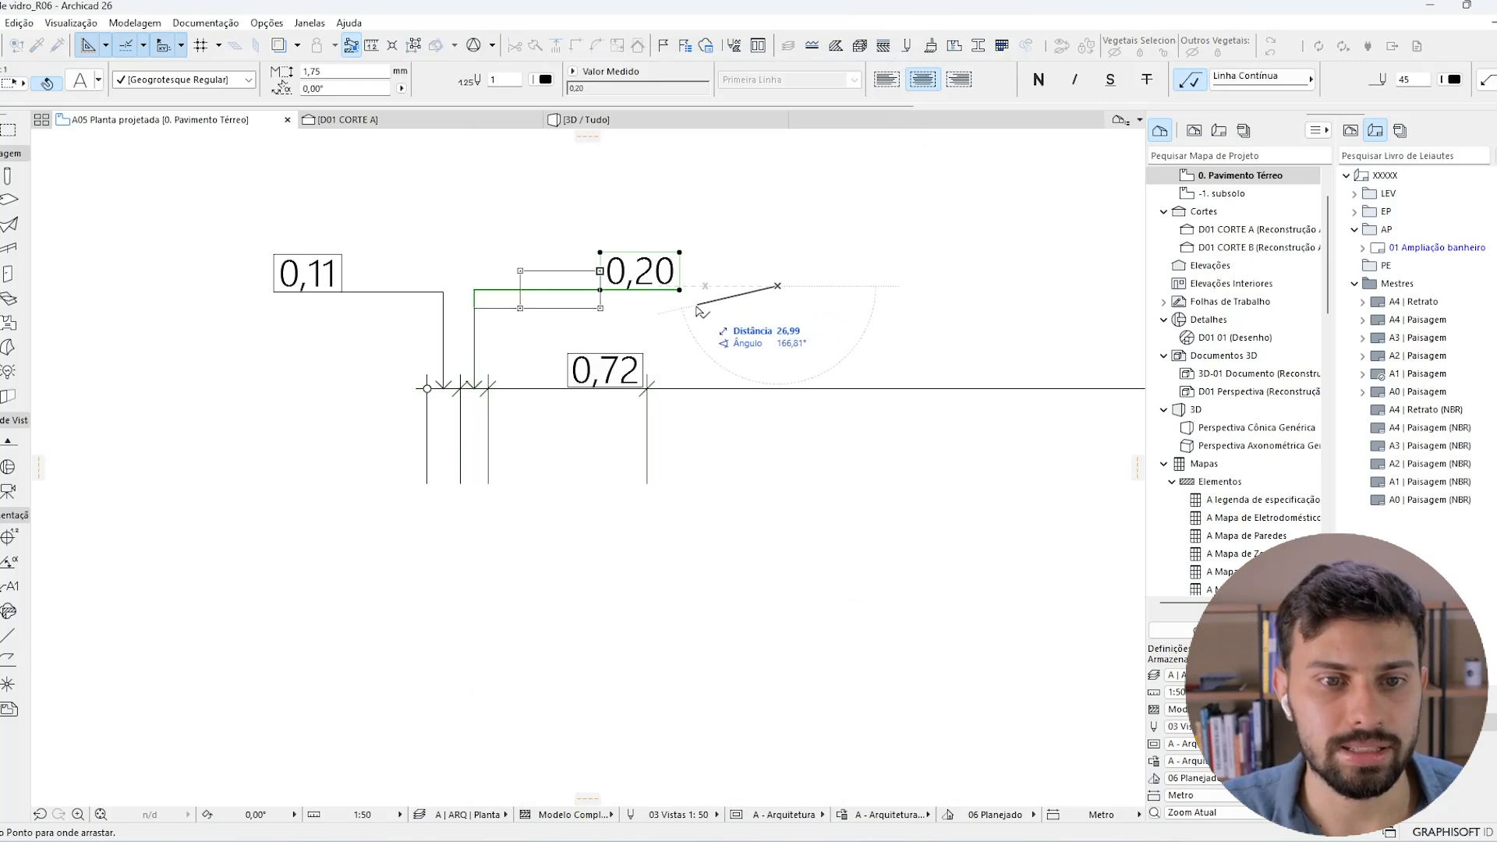
left_click(694, 304)
left_click(400, 292)
key("ctrl+d")
left_click(379, 203)
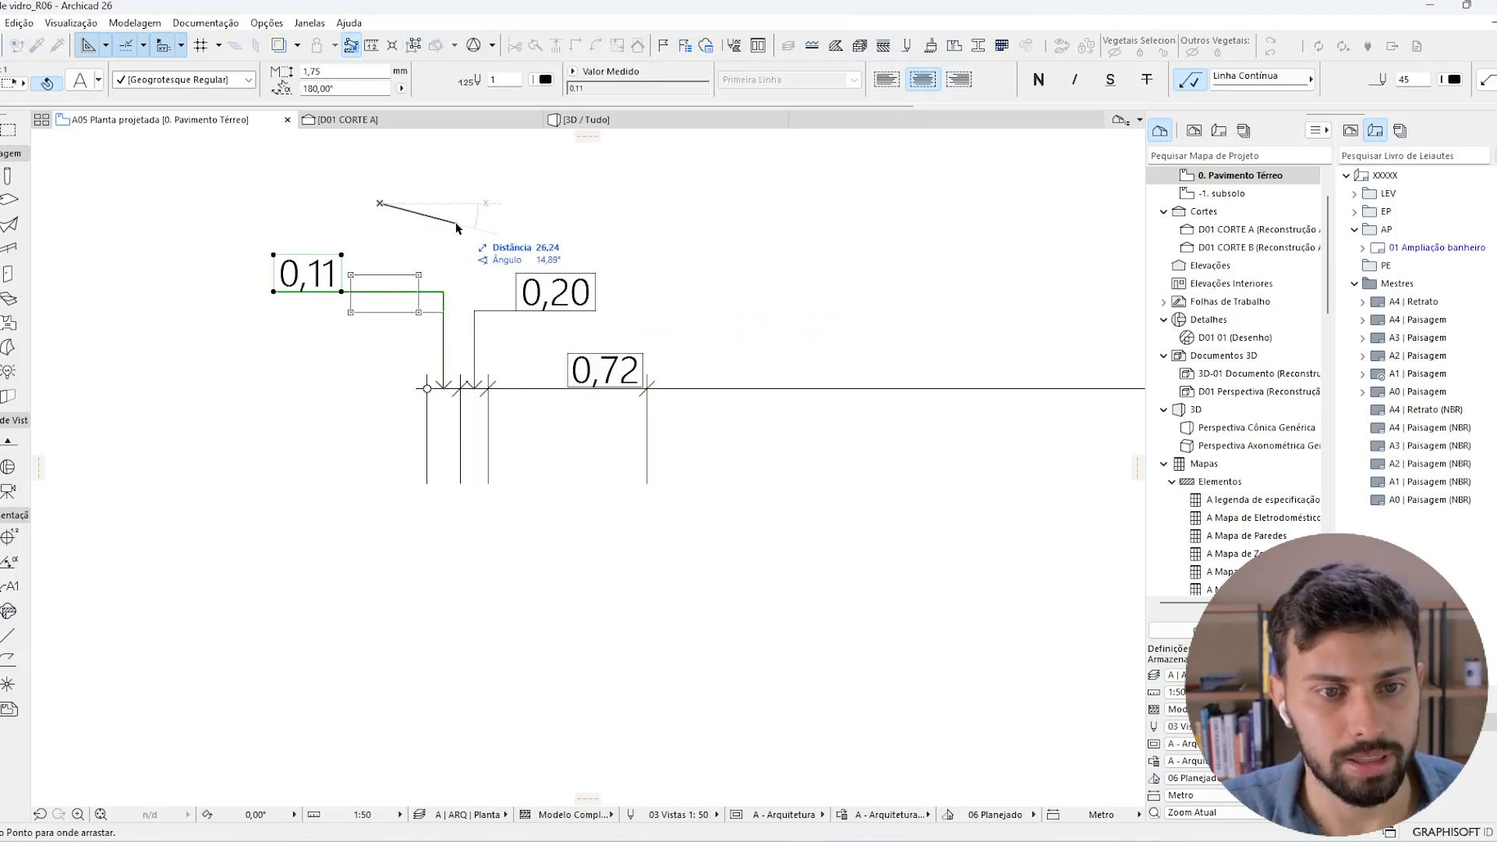
left_click(453, 227)
key("Escape")
scroll(569, 338, "down", 2)
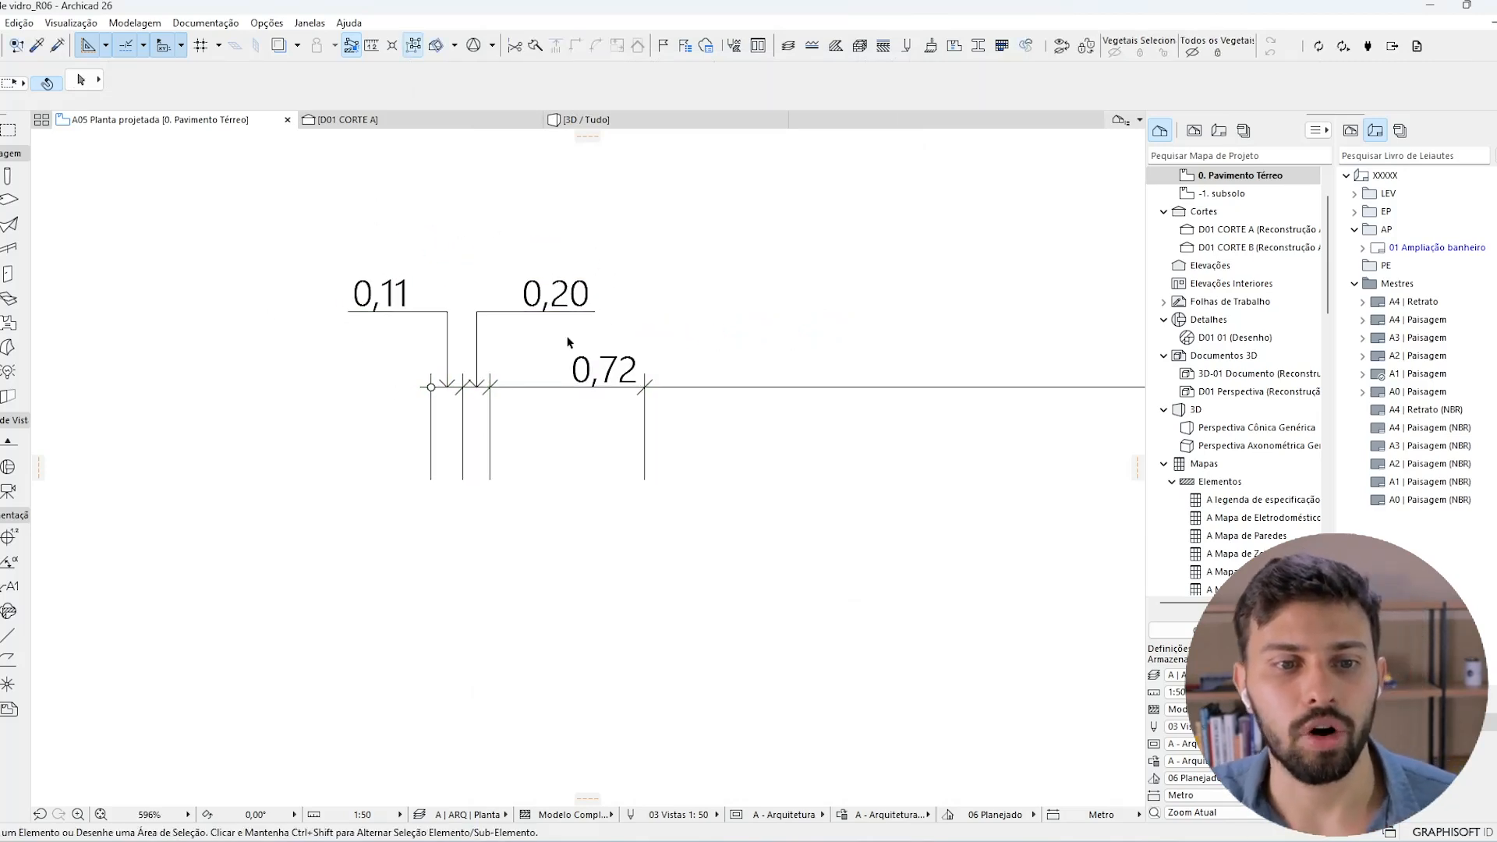
scroll(577, 437, "down", 3)
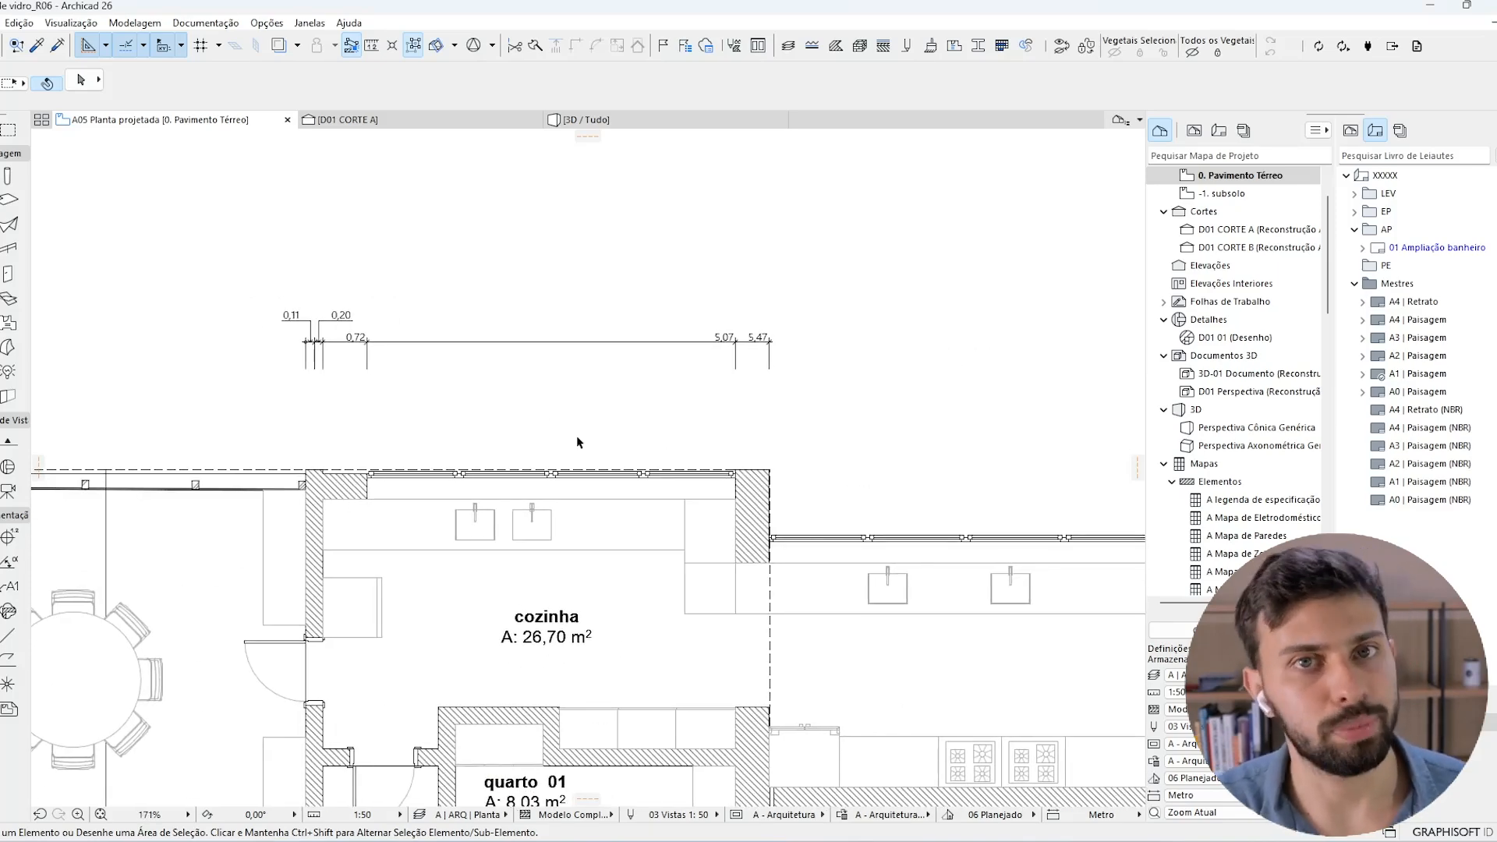
Delete the dimension chains above the kitchen and above quarto 04.
left_click(769, 351)
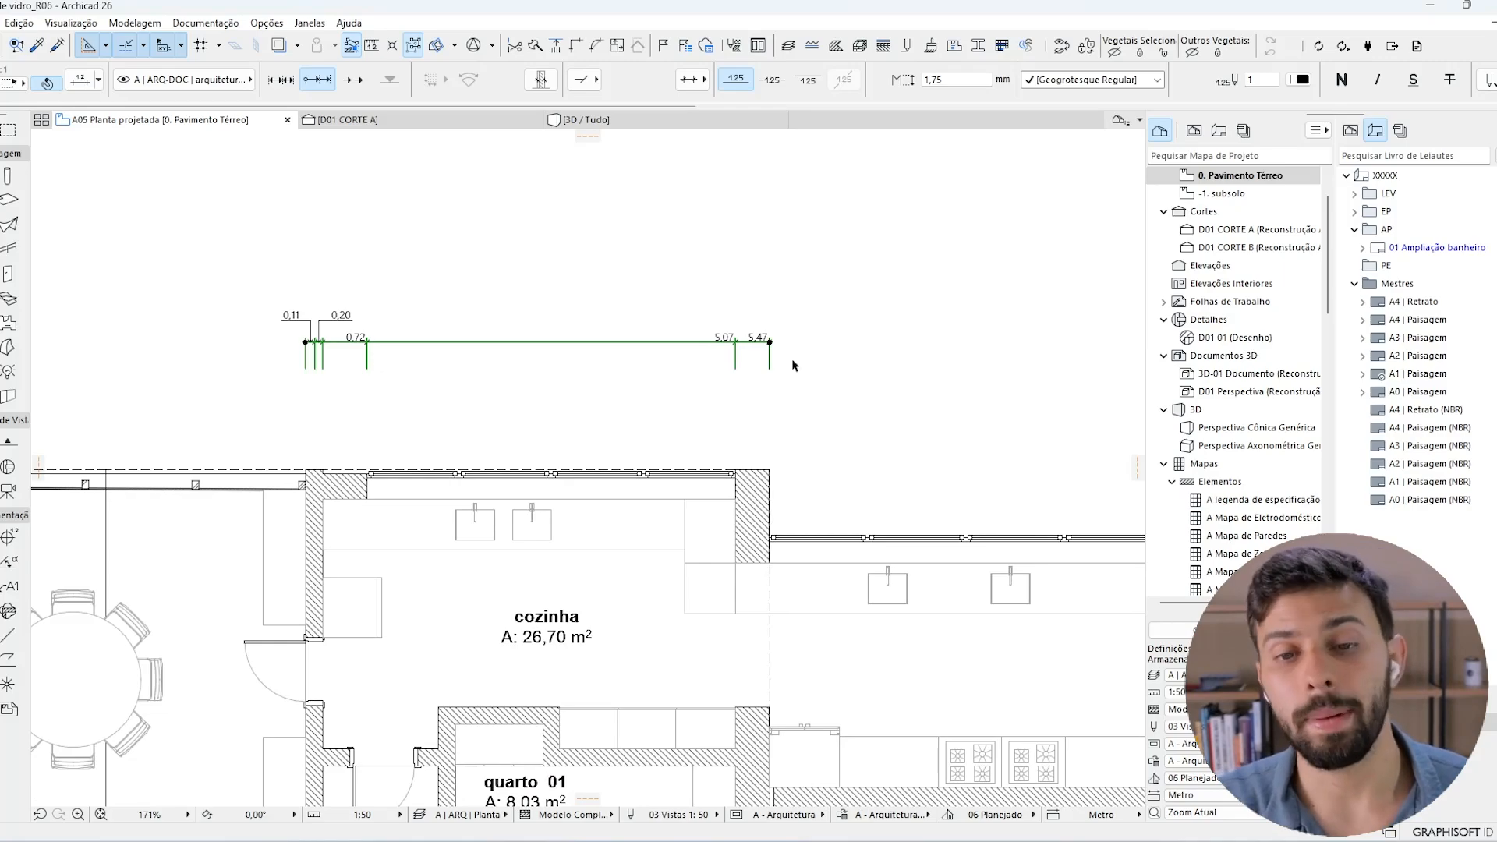
key("Escape")
scroll(836, 281, "down", 5)
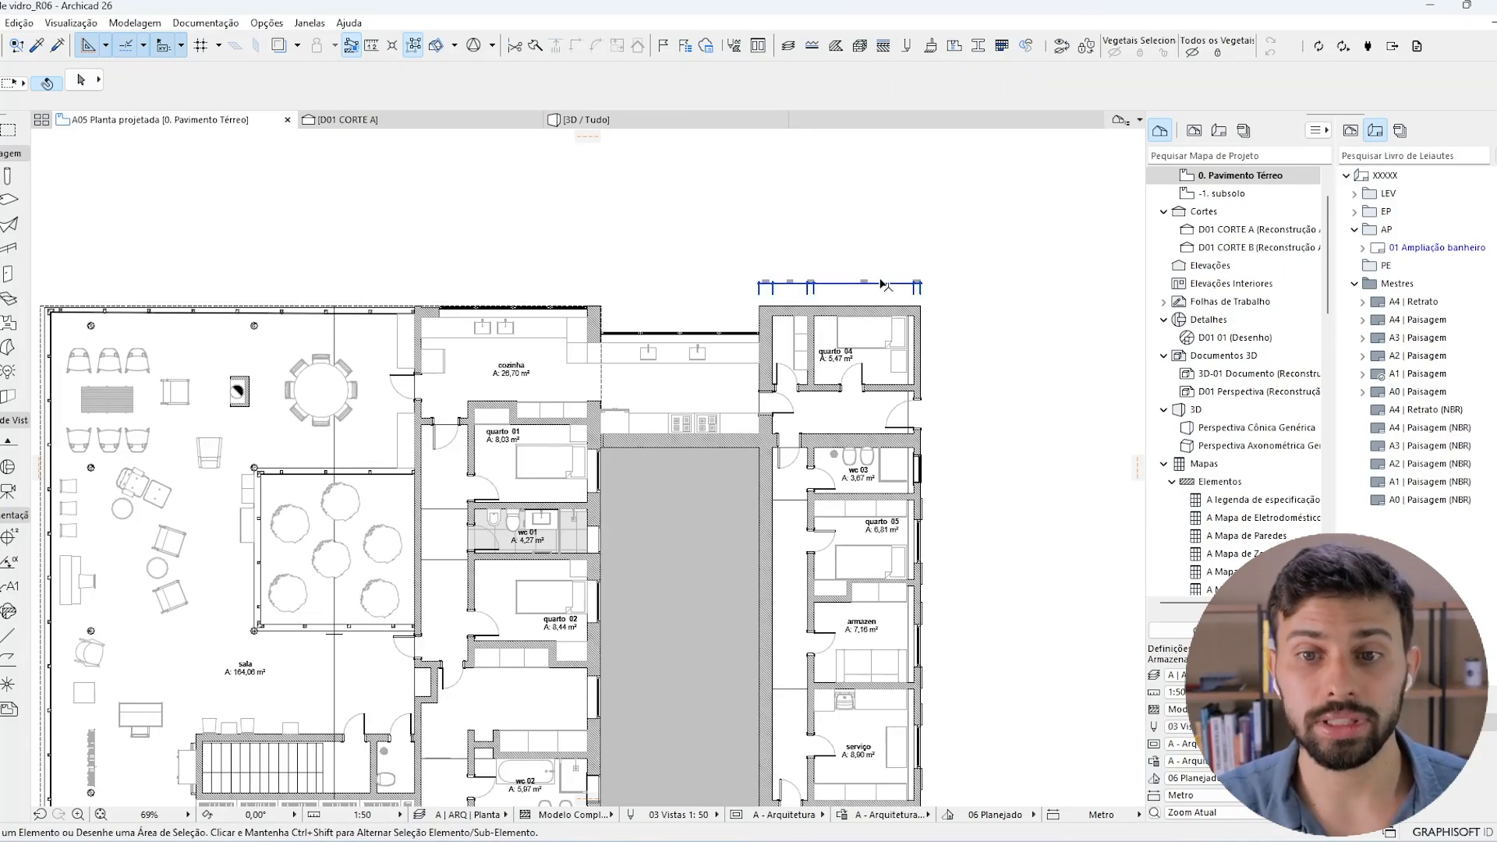
middle_click_drag(677, 314, 747, 243)
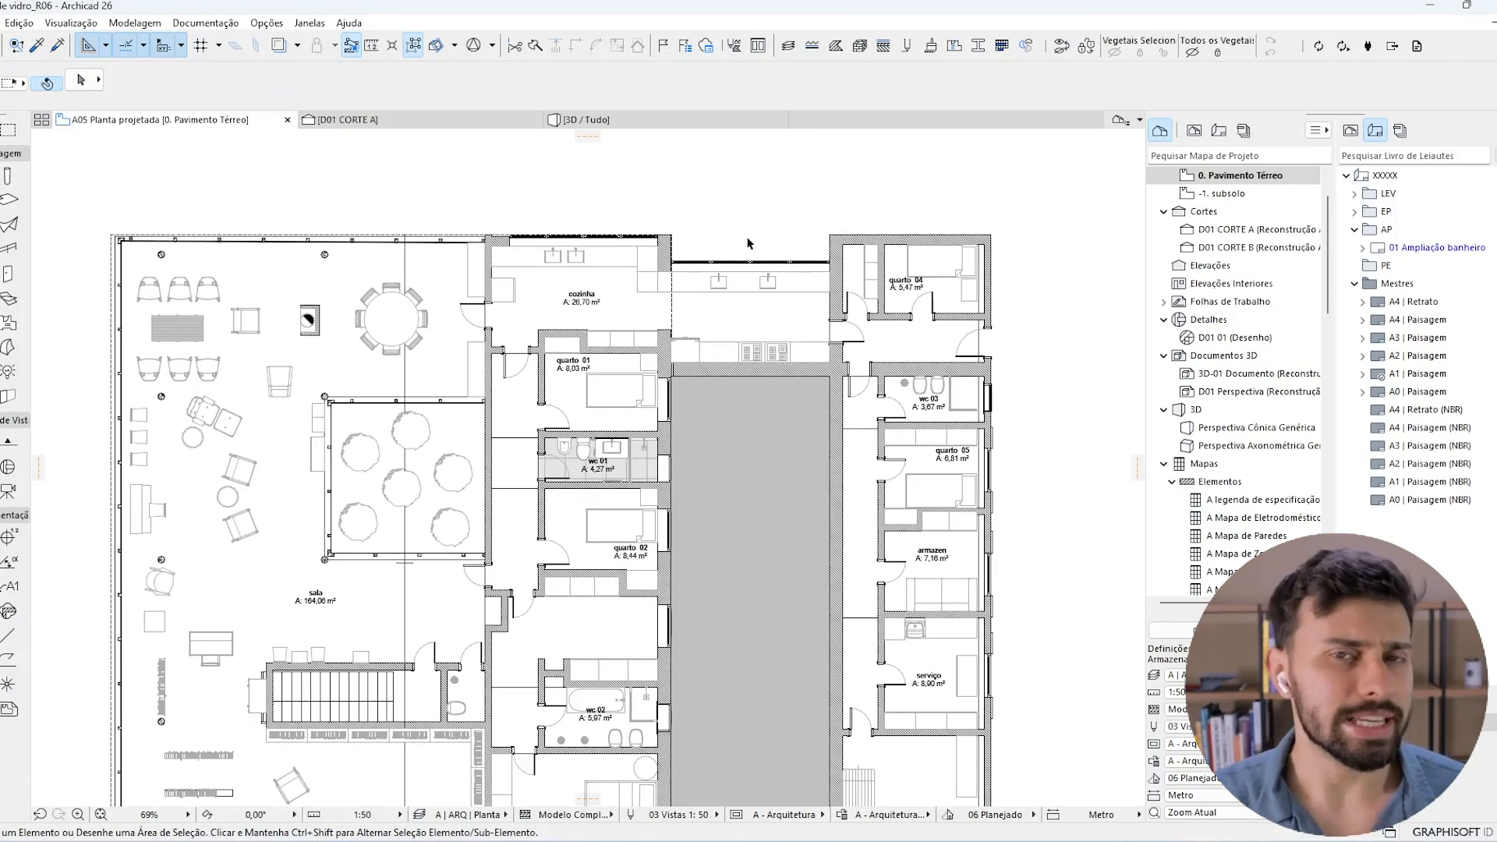
Select all walls on the floor plan and start automatic exterior dimensioning (Cotagem Exterior).
scroll(742, 234, "down", 1)
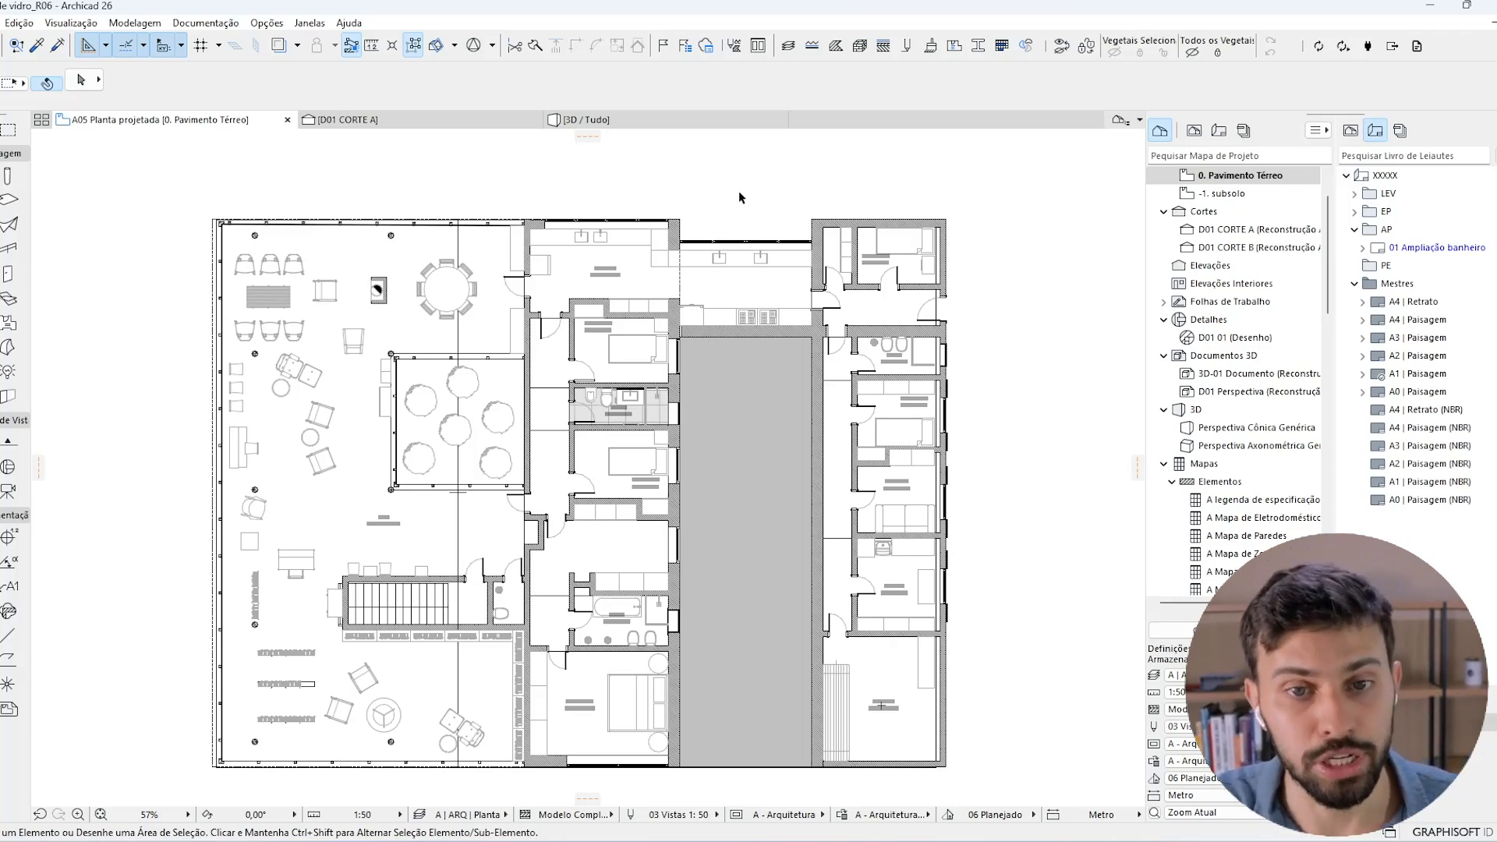
middle_click_drag(991, 423, 987, 415)
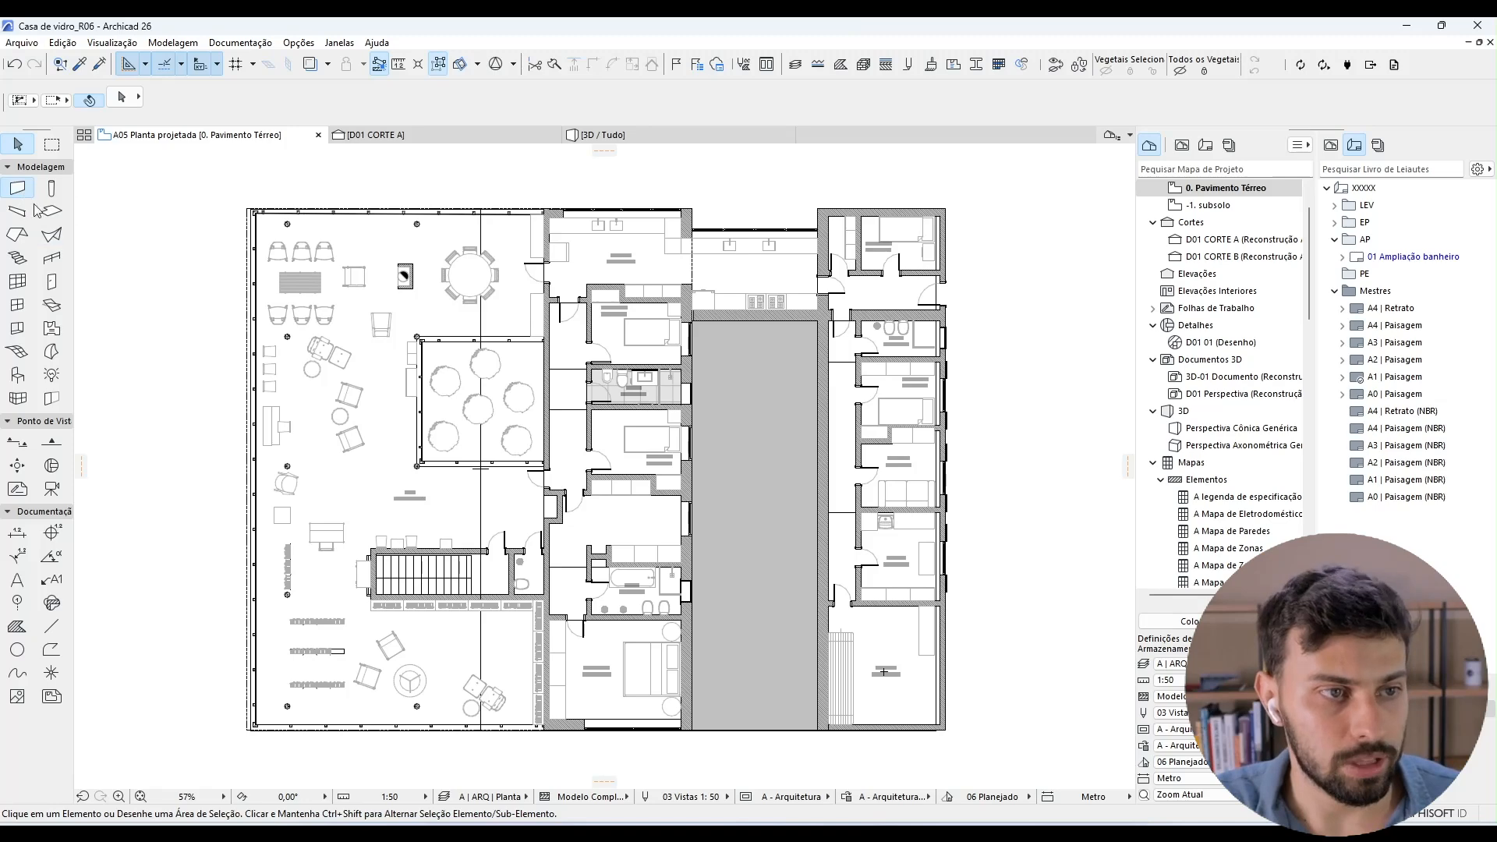
left_click(17, 188)
key("ctrl+a")
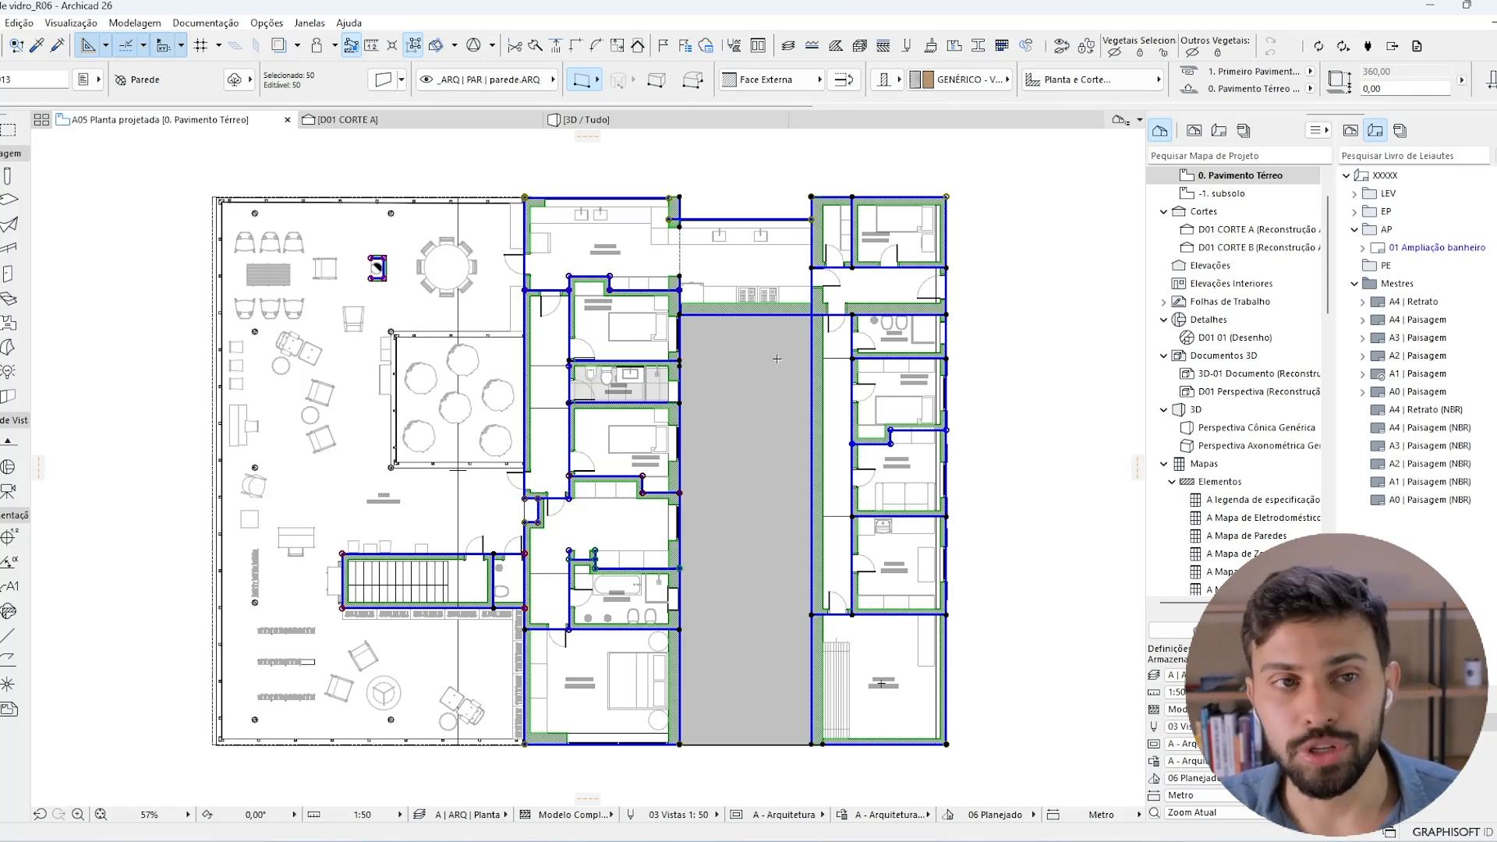
left_click(207, 24)
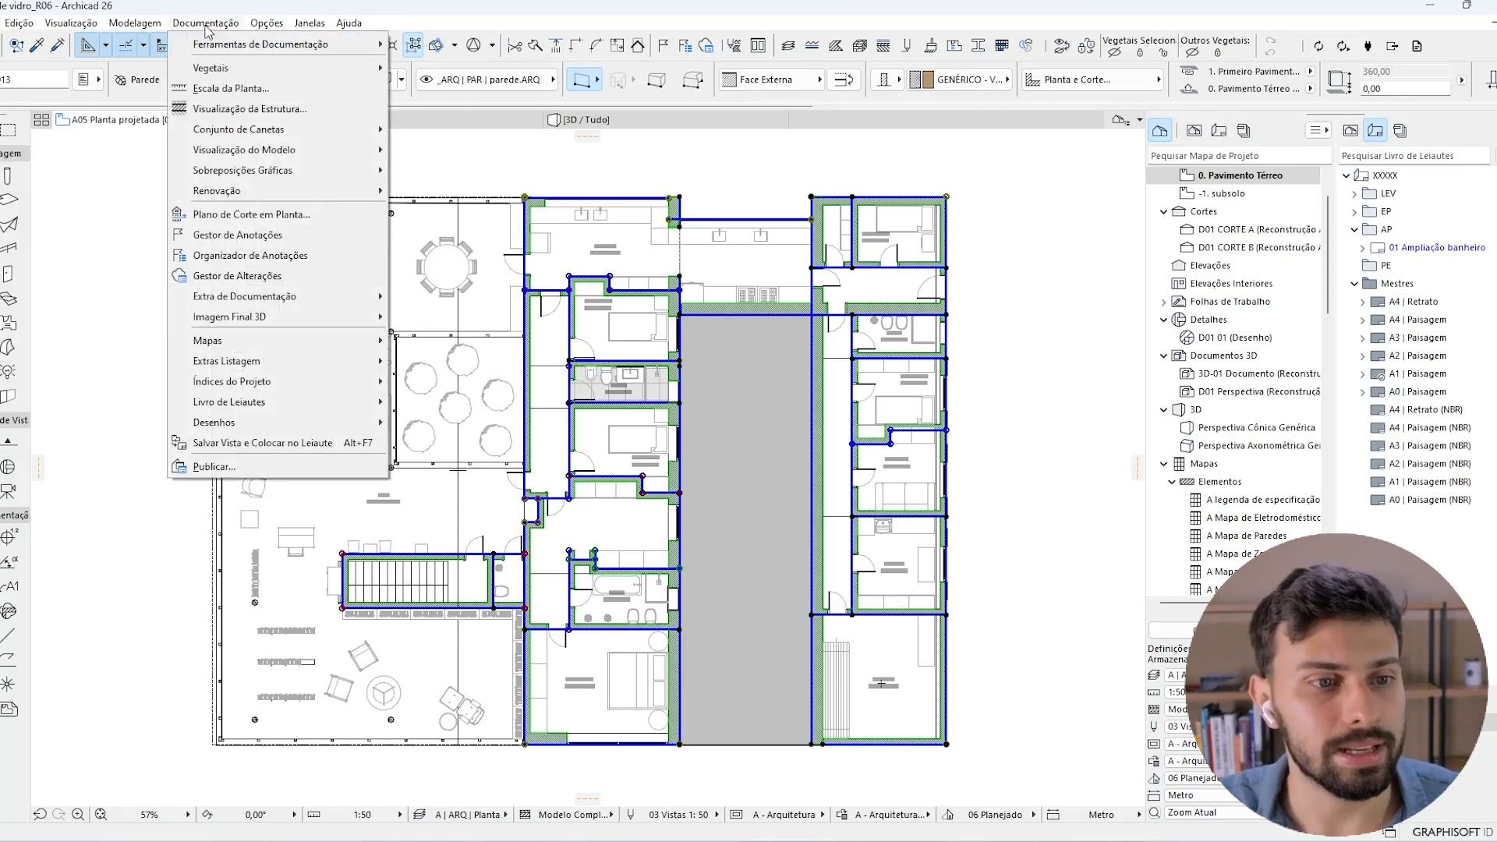
mouse_move(265, 296)
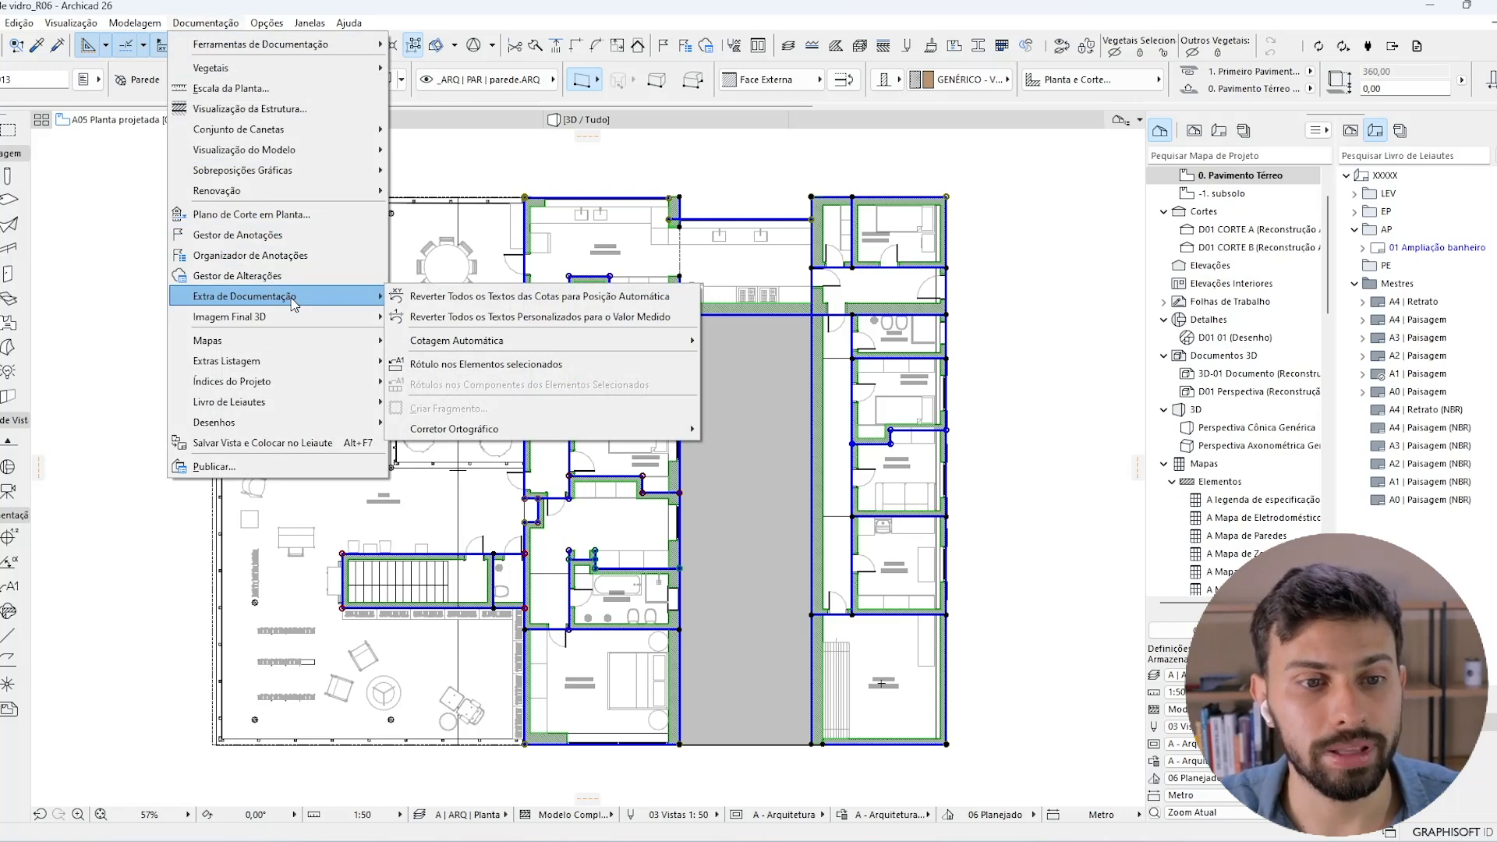
mouse_move(588, 347)
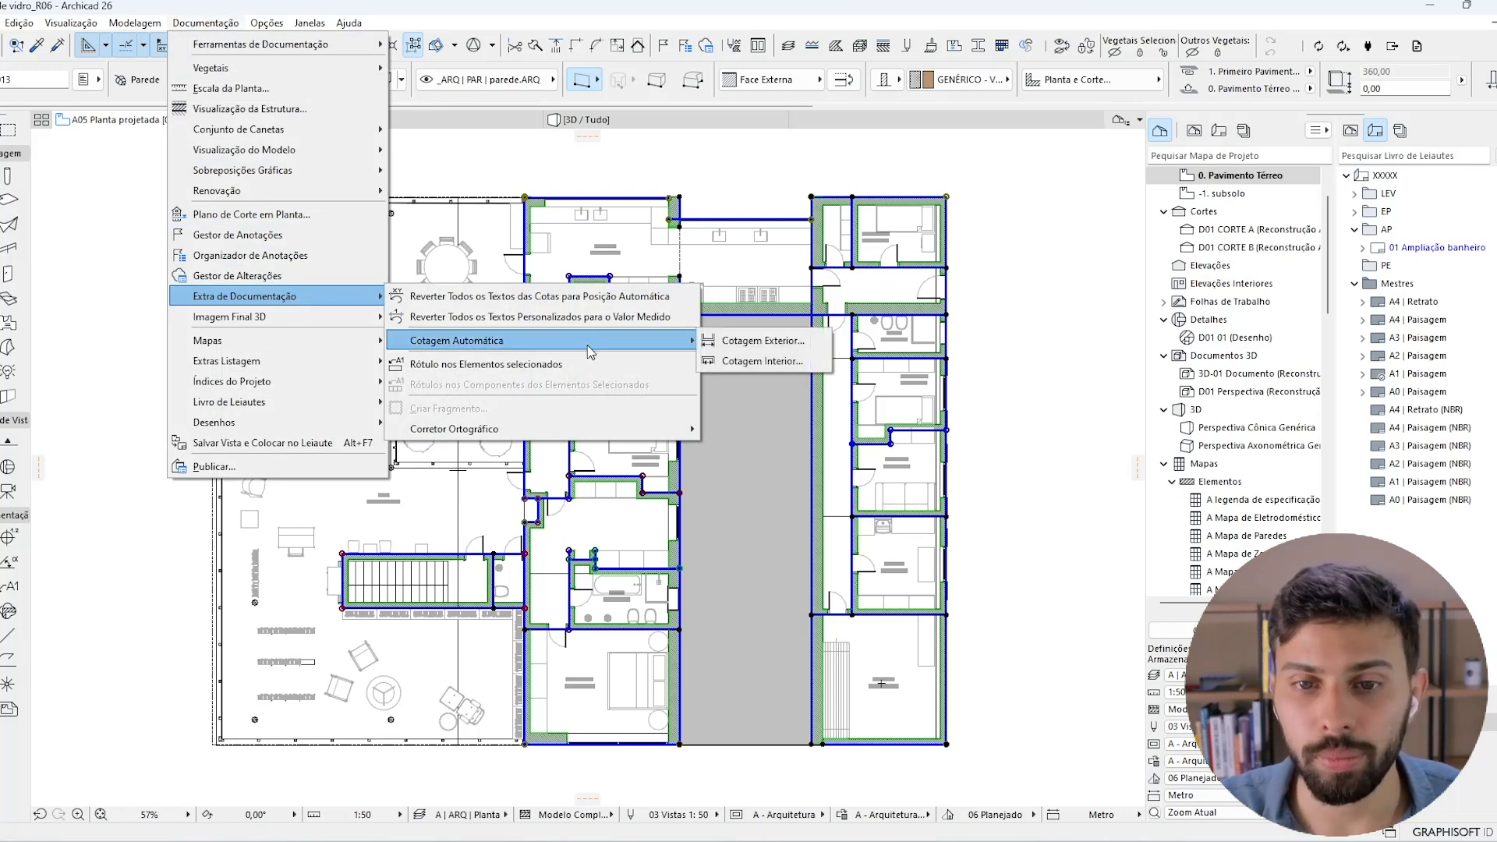
left_click(801, 349)
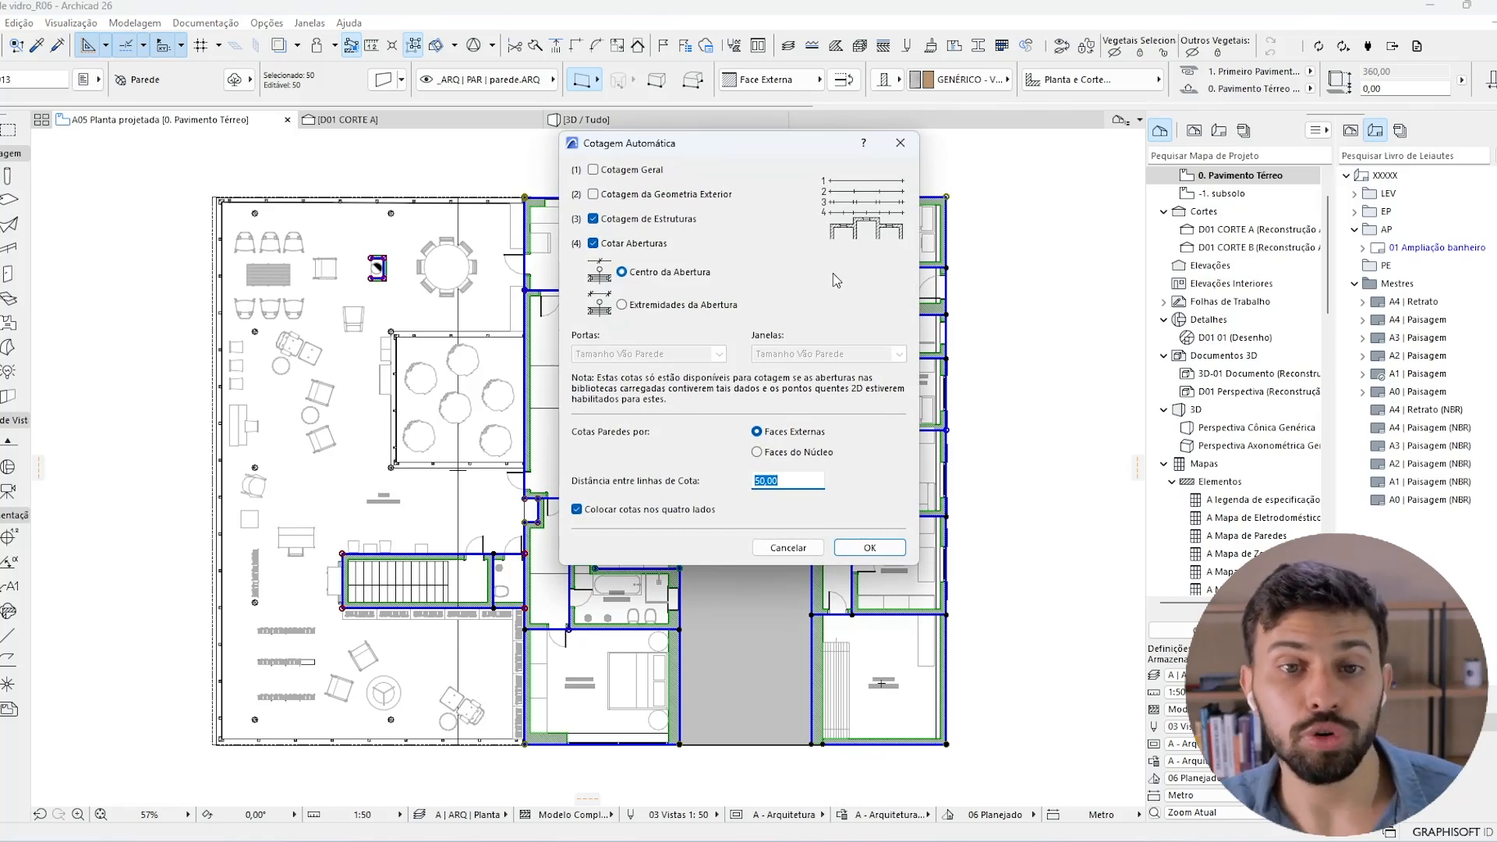
Enable overall dimensions (Cotagem Geral) and exterior geometry dimensions (Cotagem da Geometria Exterior) for the automatic dimensioning.
left_click(644, 171)
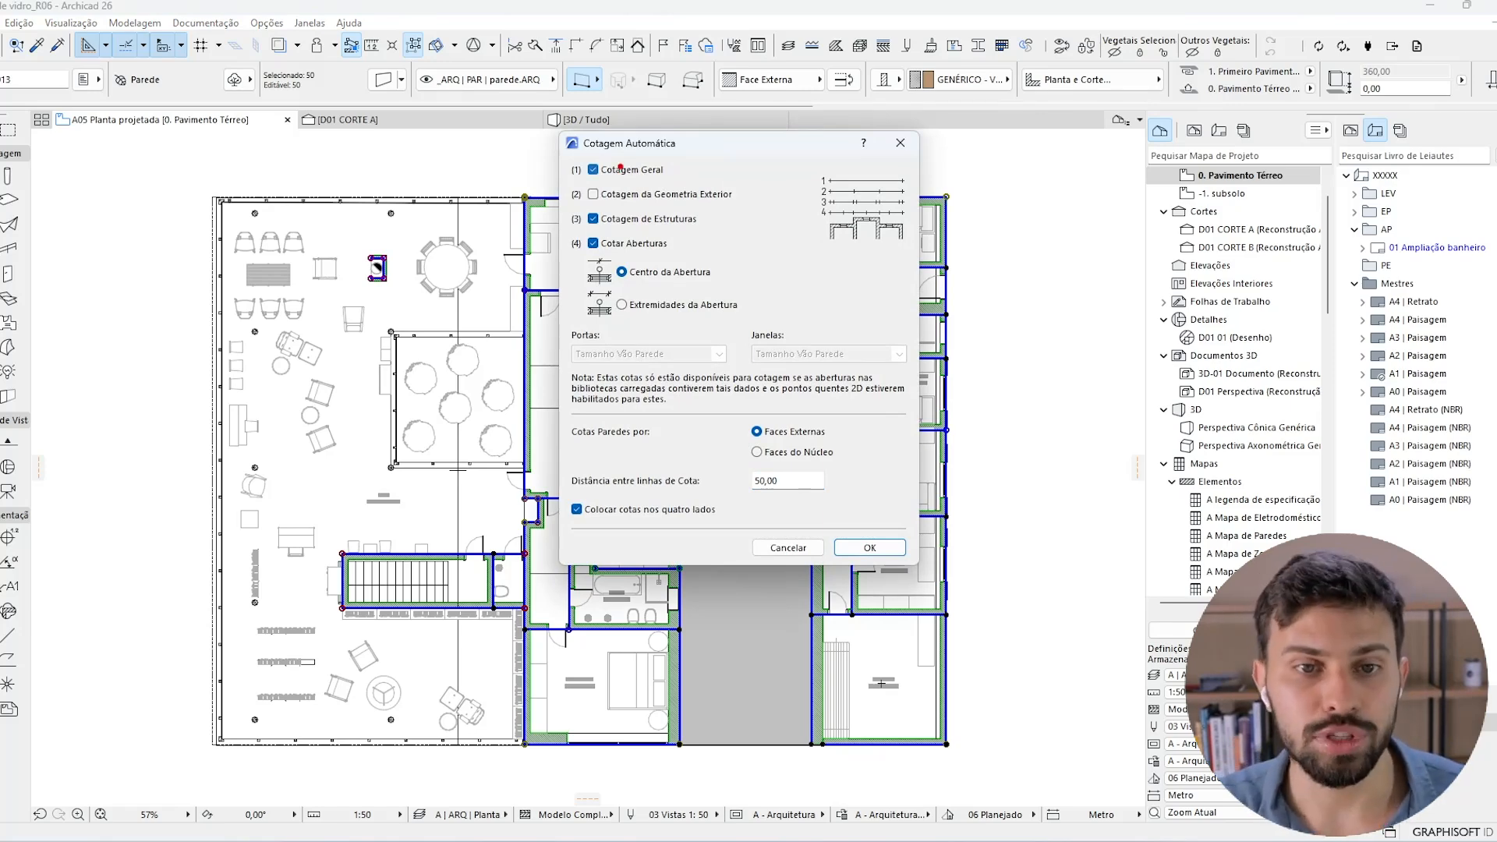
mouse_move(581, 160)
left_mouse_down()
mouse_move(537, 222)
mouse_move(598, 247)
mouse_move(575, 165)
mouse_move(745, 148)
mouse_move(780, 204)
mouse_move(794, 191)
mouse_move(789, 220)
left_mouse_up()
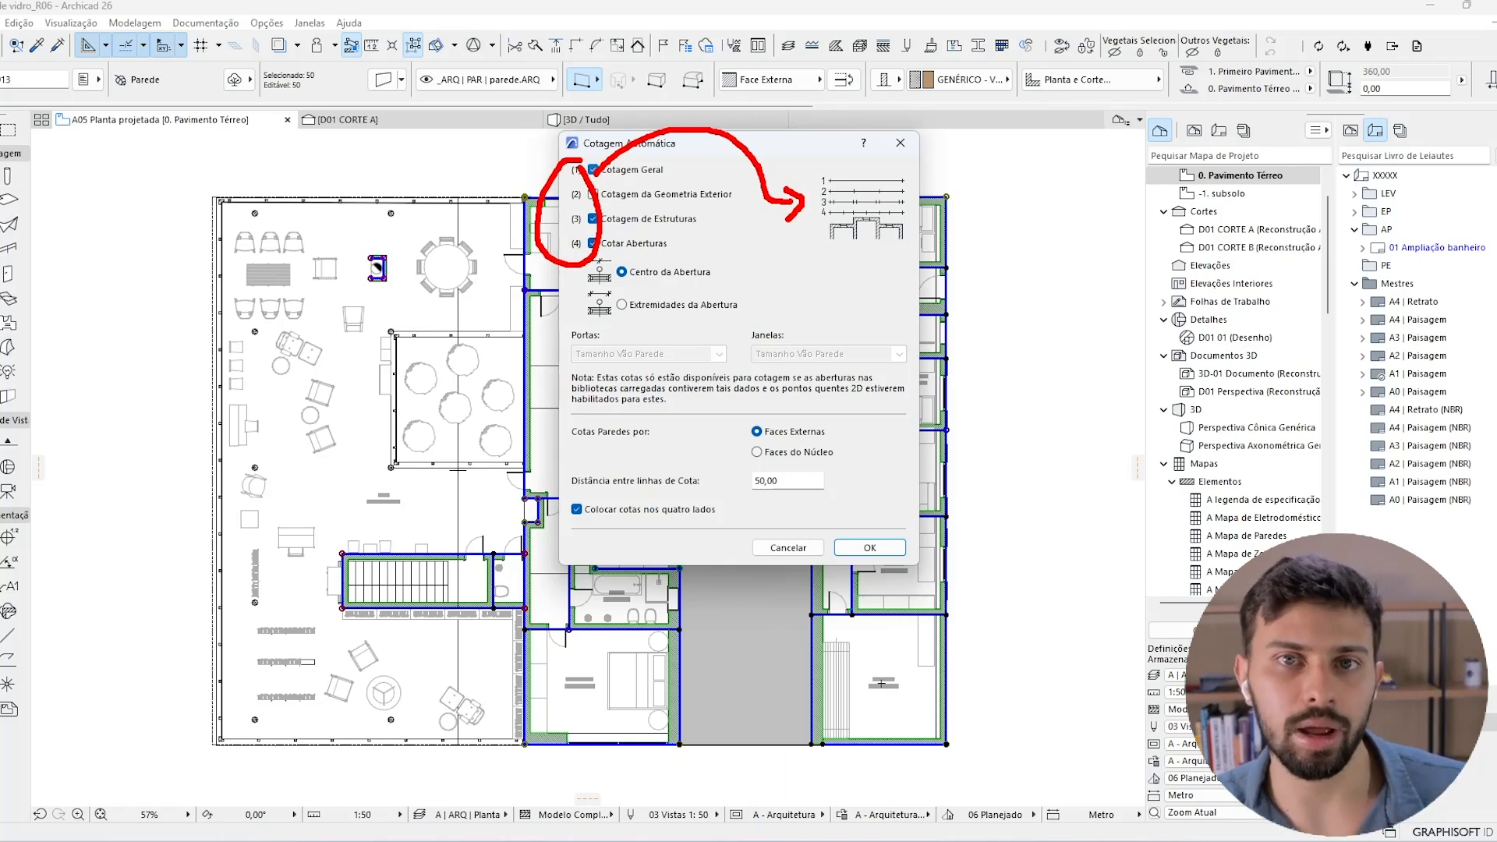
key("Escape")
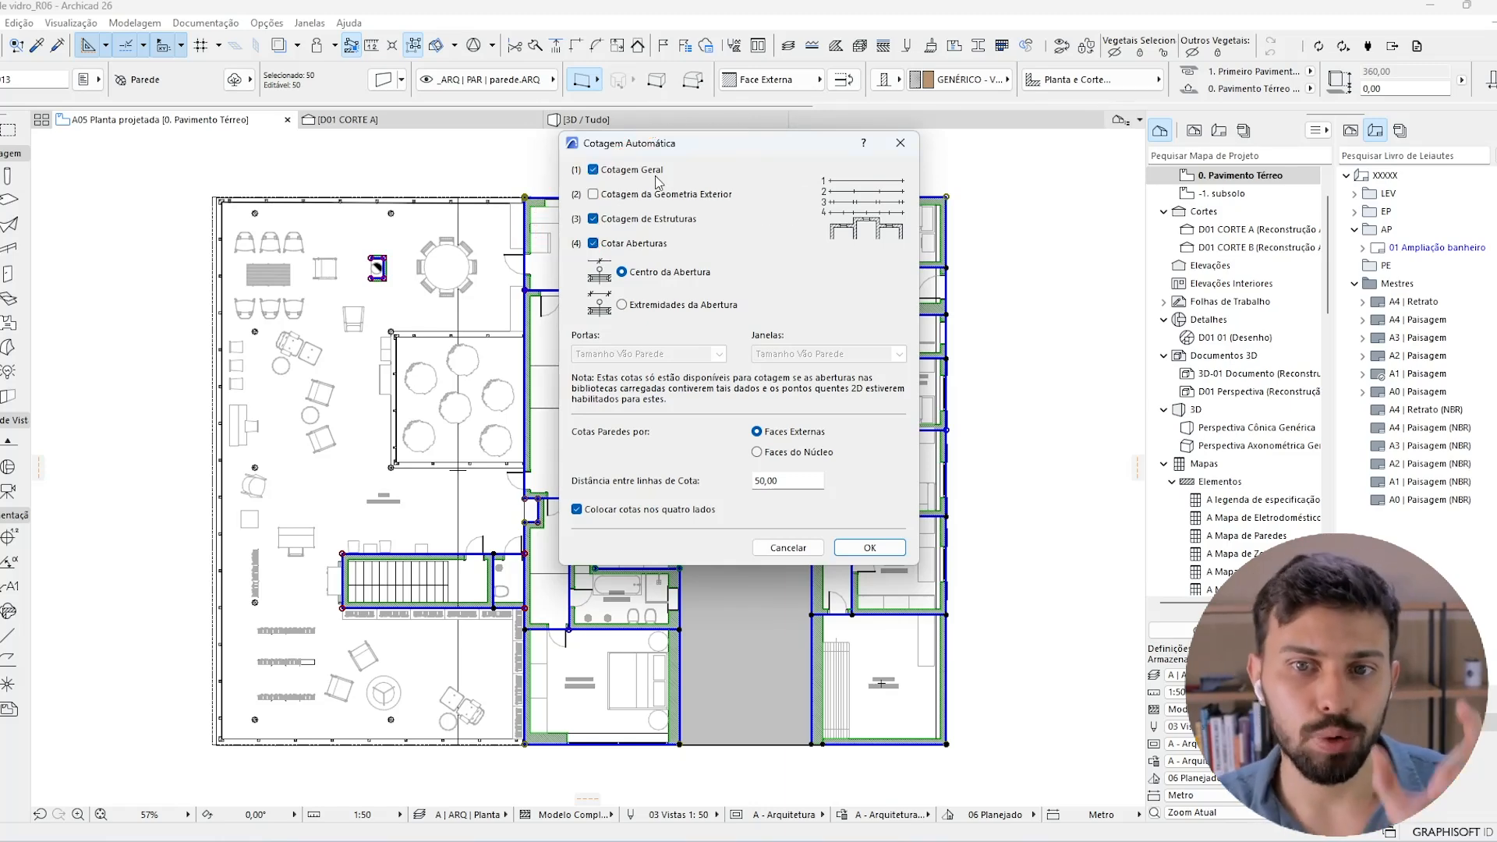
left_click(643, 200)
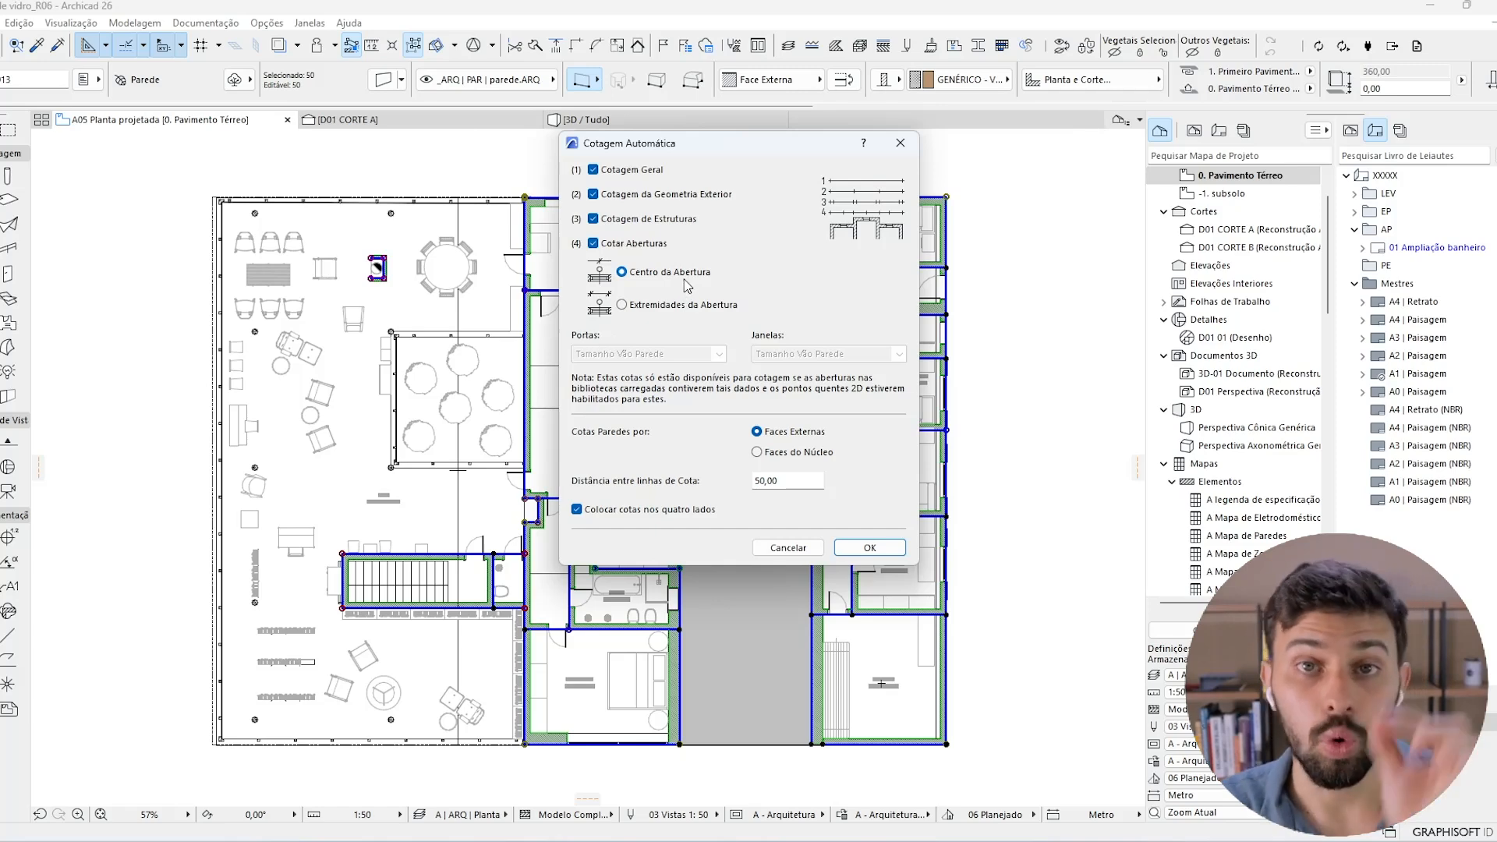
Dimension openings by their edges (Extremidades da Abertura), using Tamanho Vão Parede for both doors and windows.
left_click(677, 309)
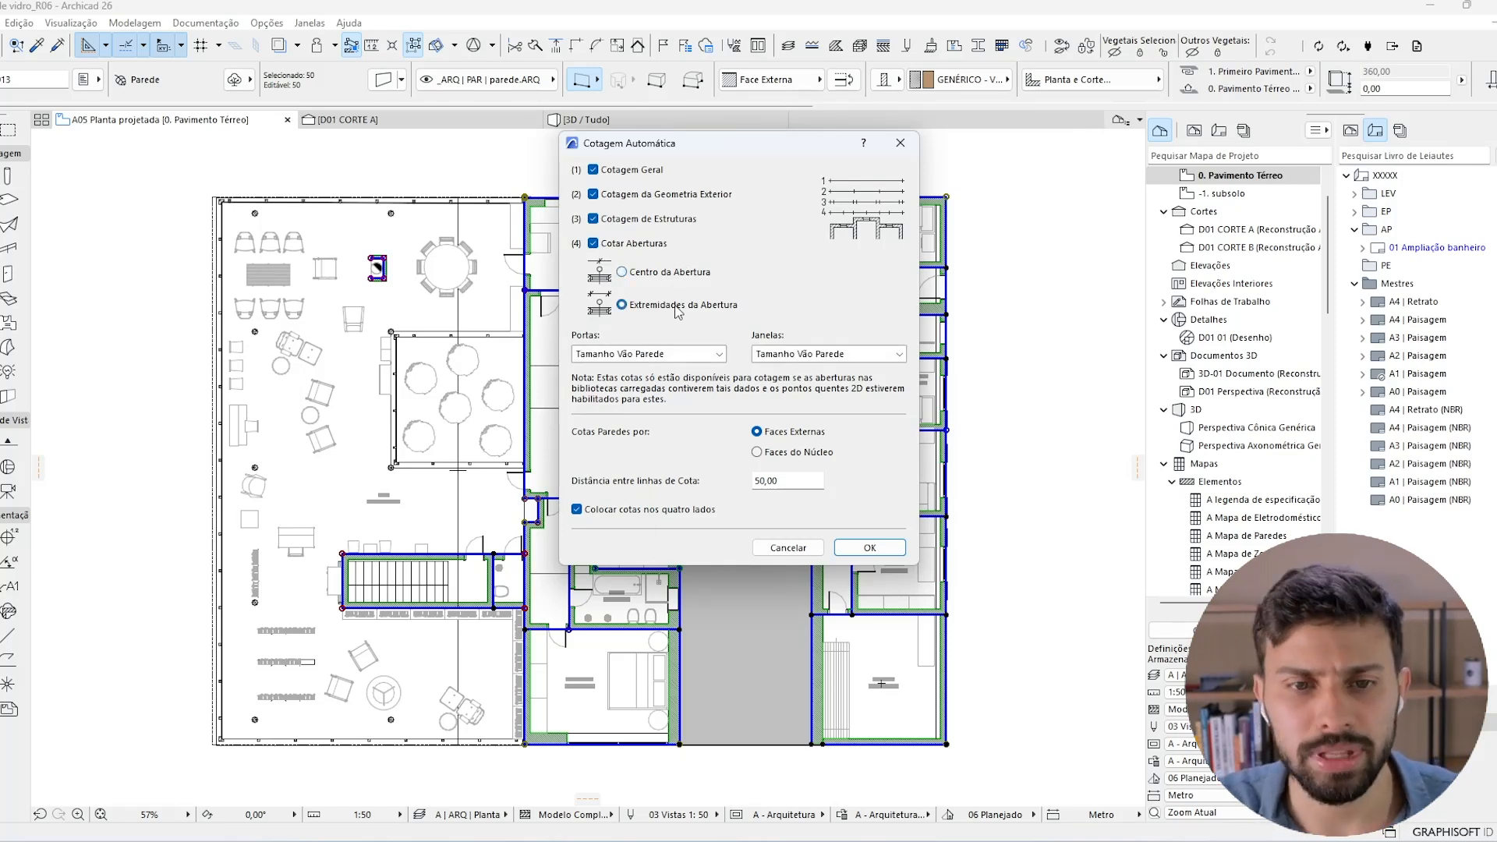
left_click(672, 354)
left_click(673, 354)
left_click(778, 354)
left_click(777, 355)
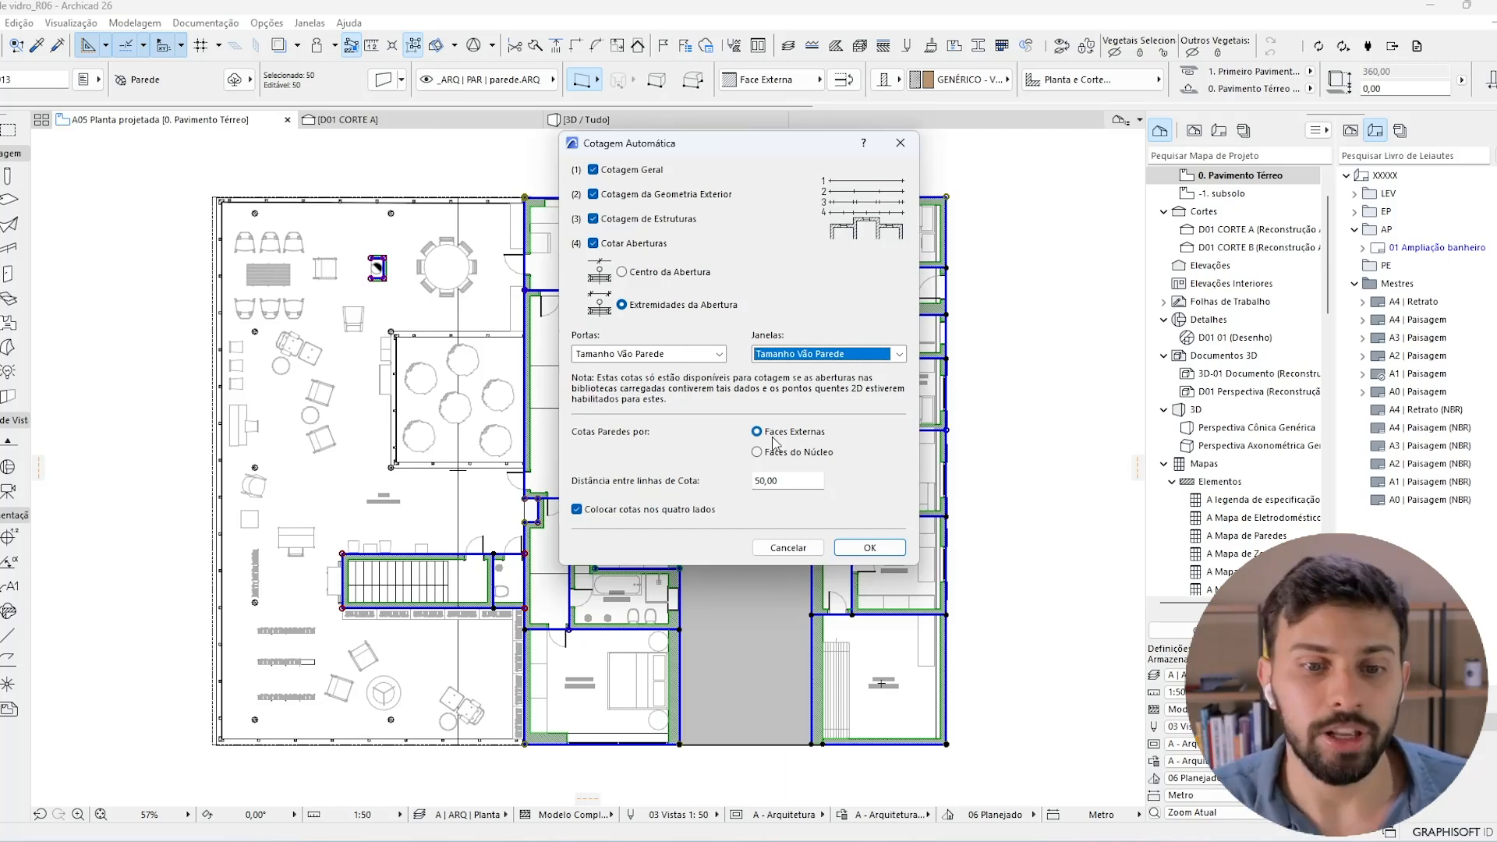
Keep dimensions on all four sides with a dimension line distance of 50,00, and accept the automatic dimensioning settings.
left_click(690, 516)
left_click(690, 516)
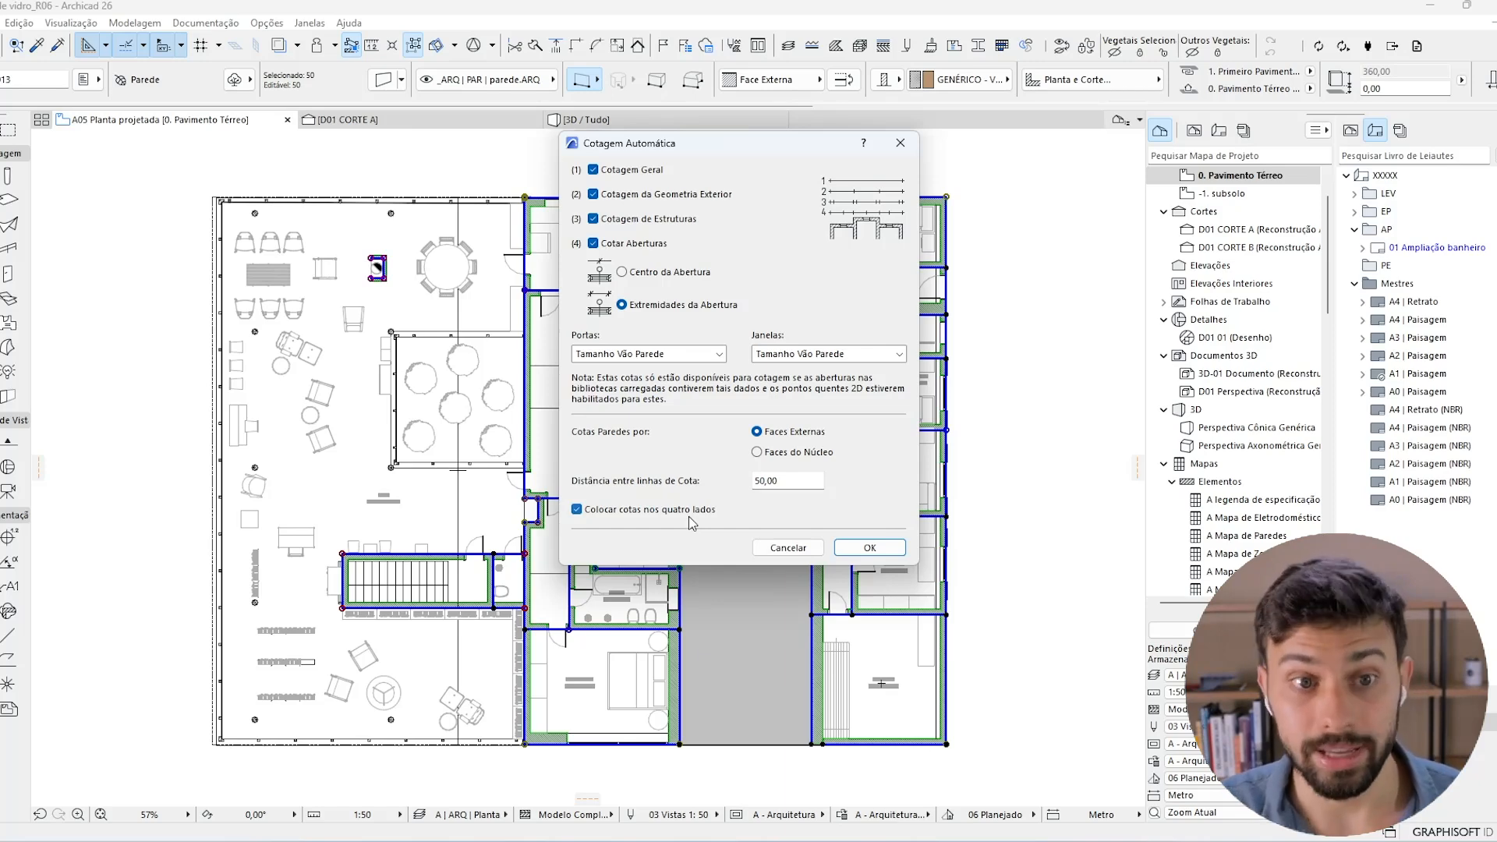
left_click(780, 481)
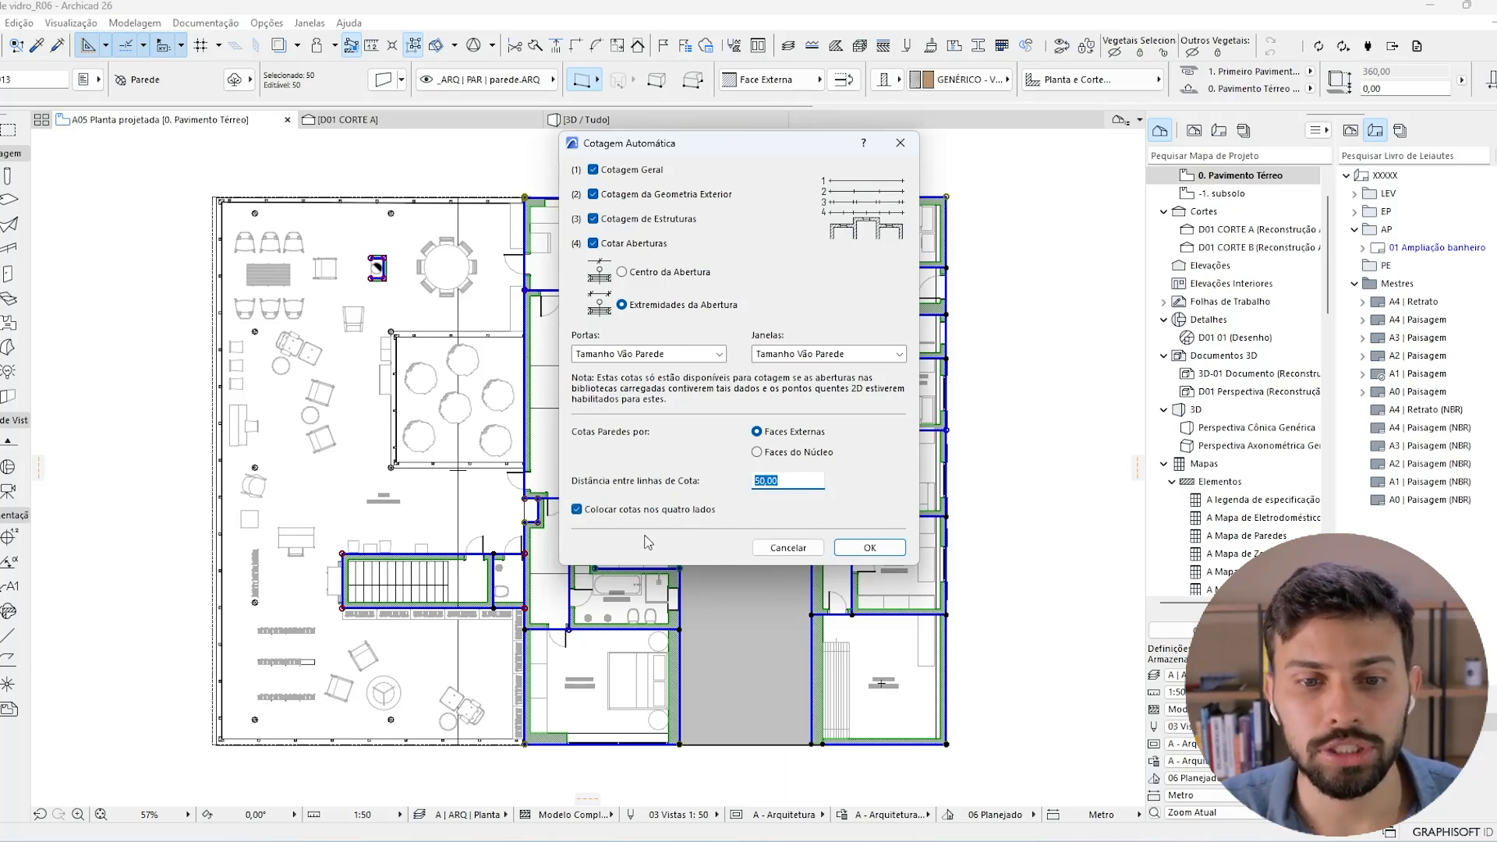
left_click(870, 547)
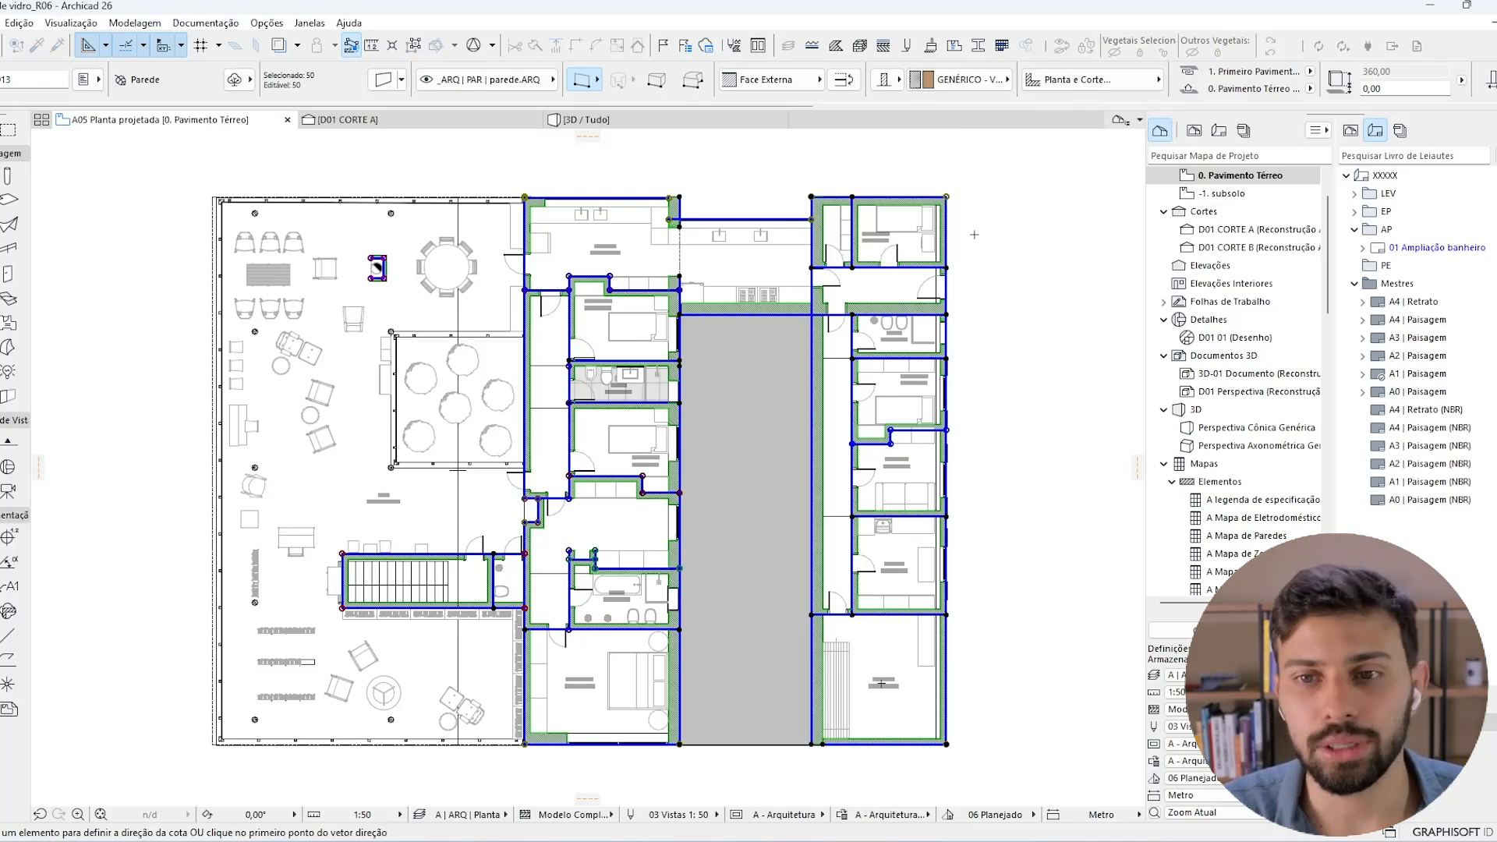
Define the dimension direction along the right exterior wall, from quarto 04's upper outer corner to varanda's lower outer corner.
scroll(974, 235, "up", 3)
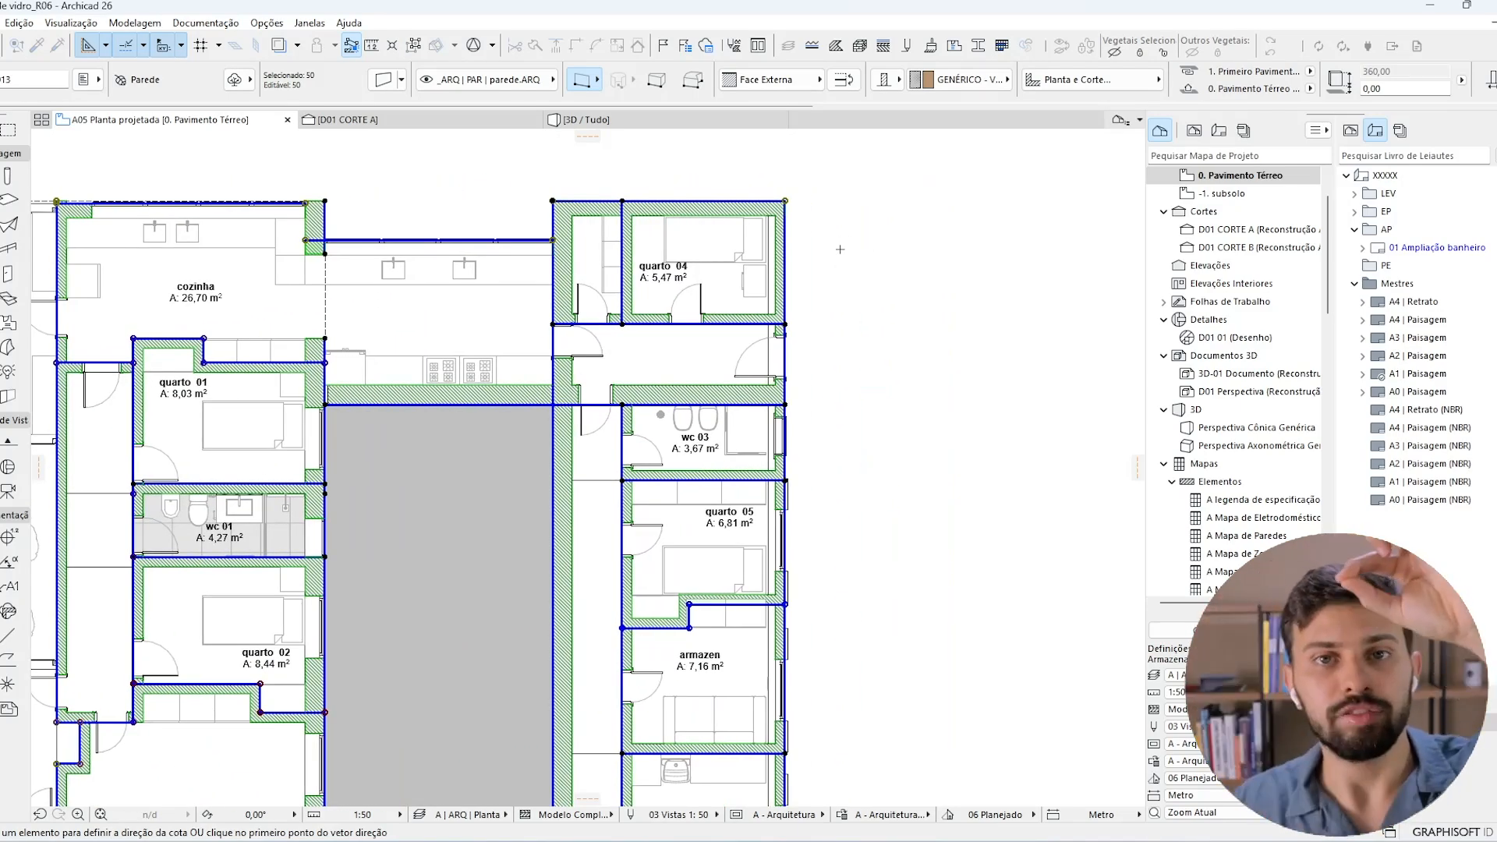
scroll(844, 269, "down", 5)
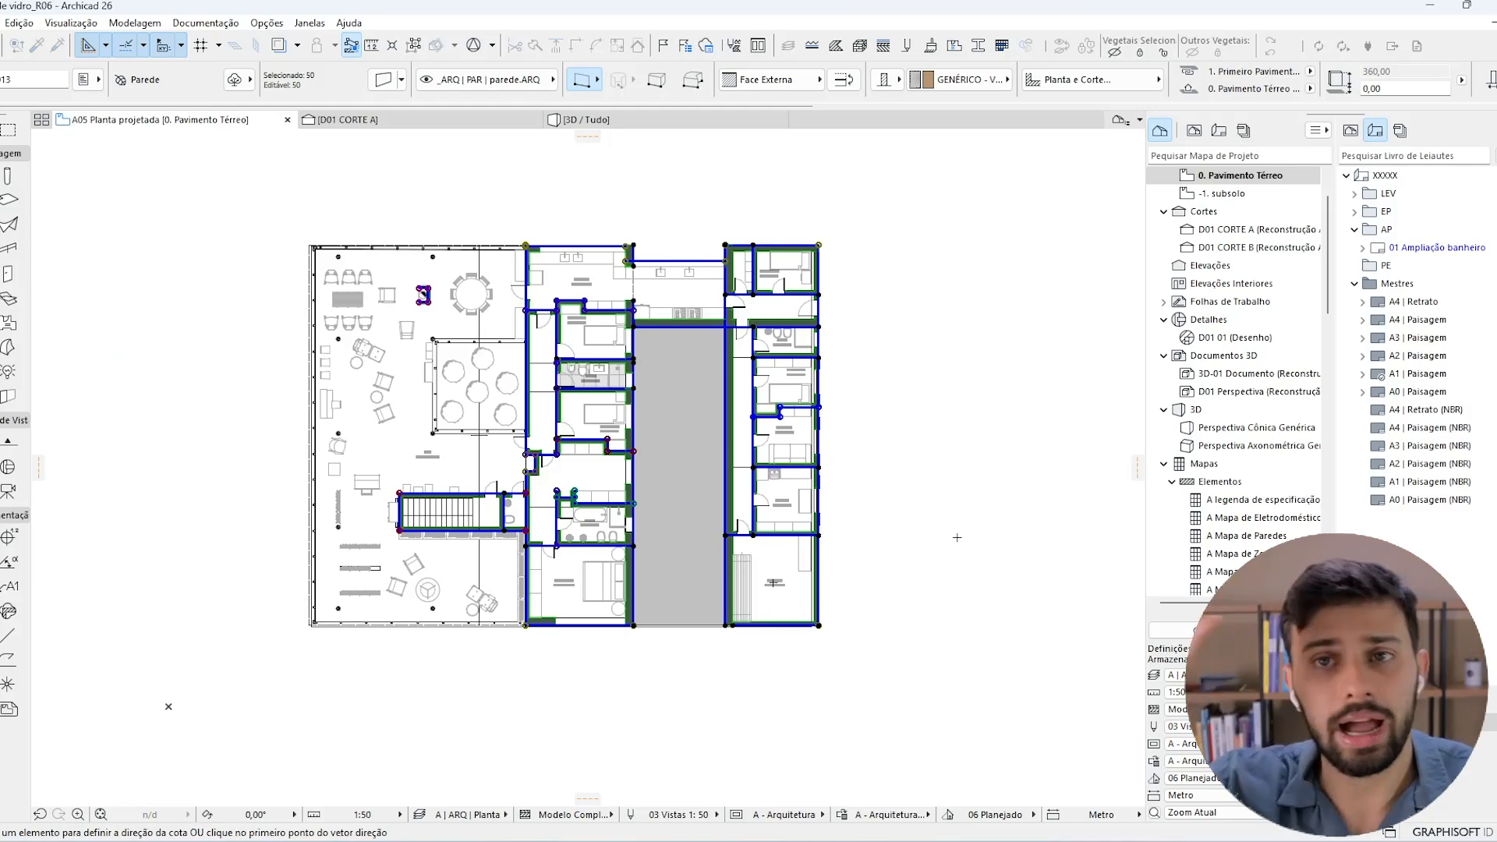
scroll(846, 370, "up", 10)
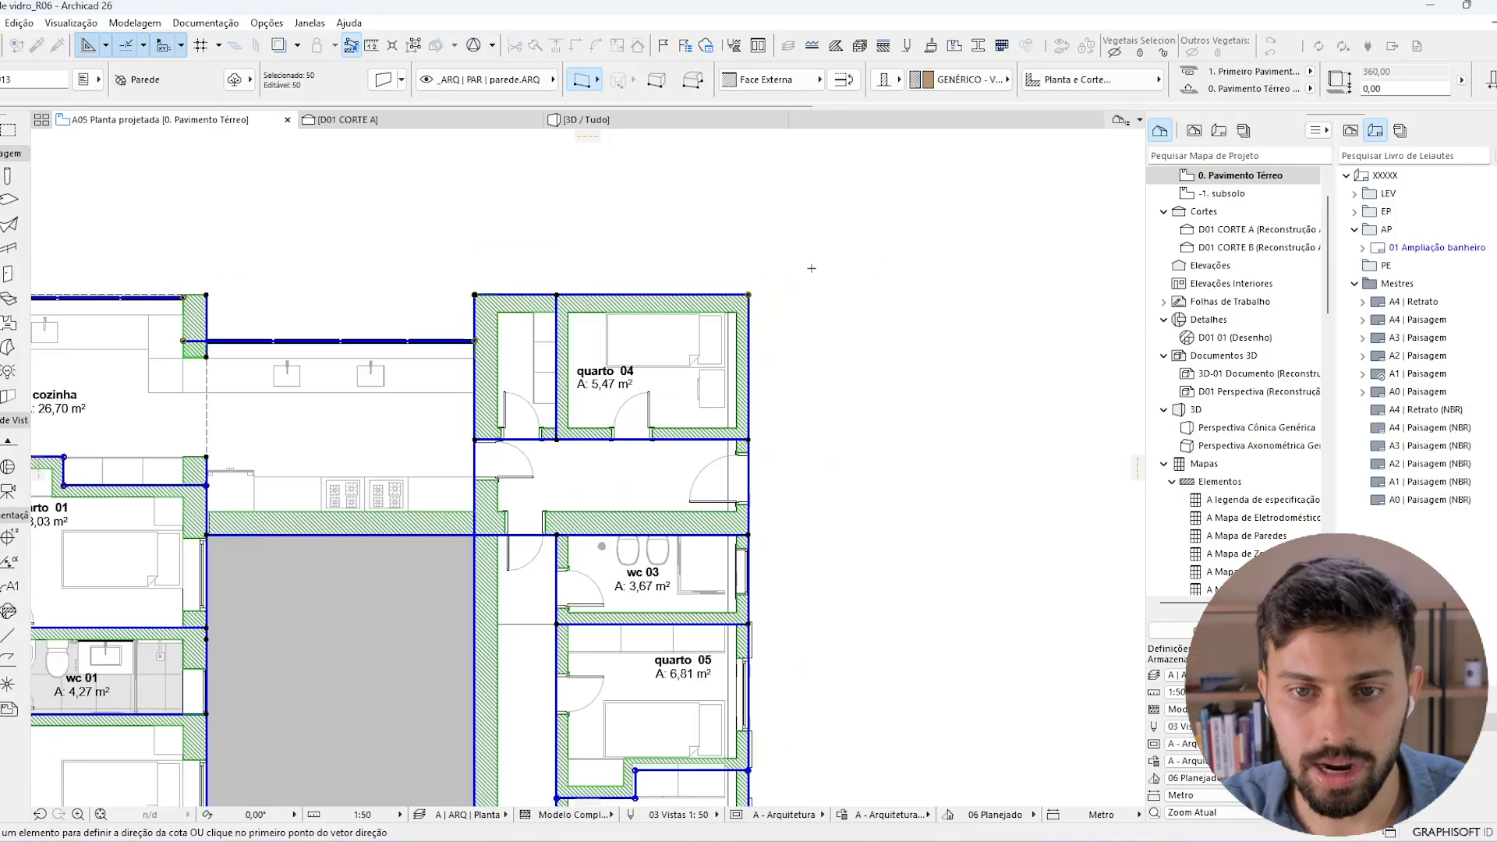
left_click(629, 220)
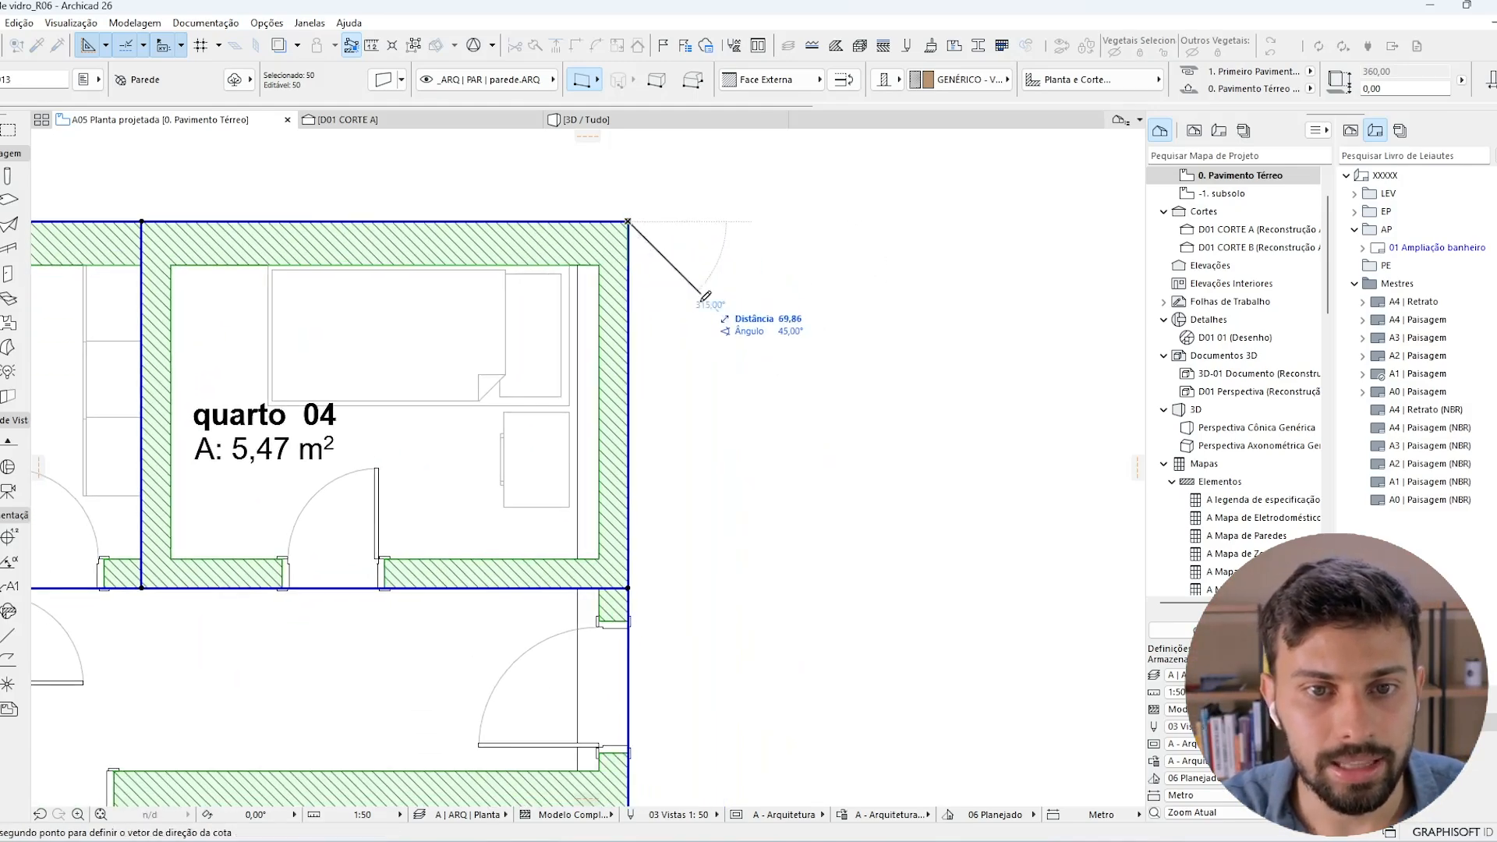
scroll(698, 671, "down", 5)
middle_click_drag(684, 725, 691, 283)
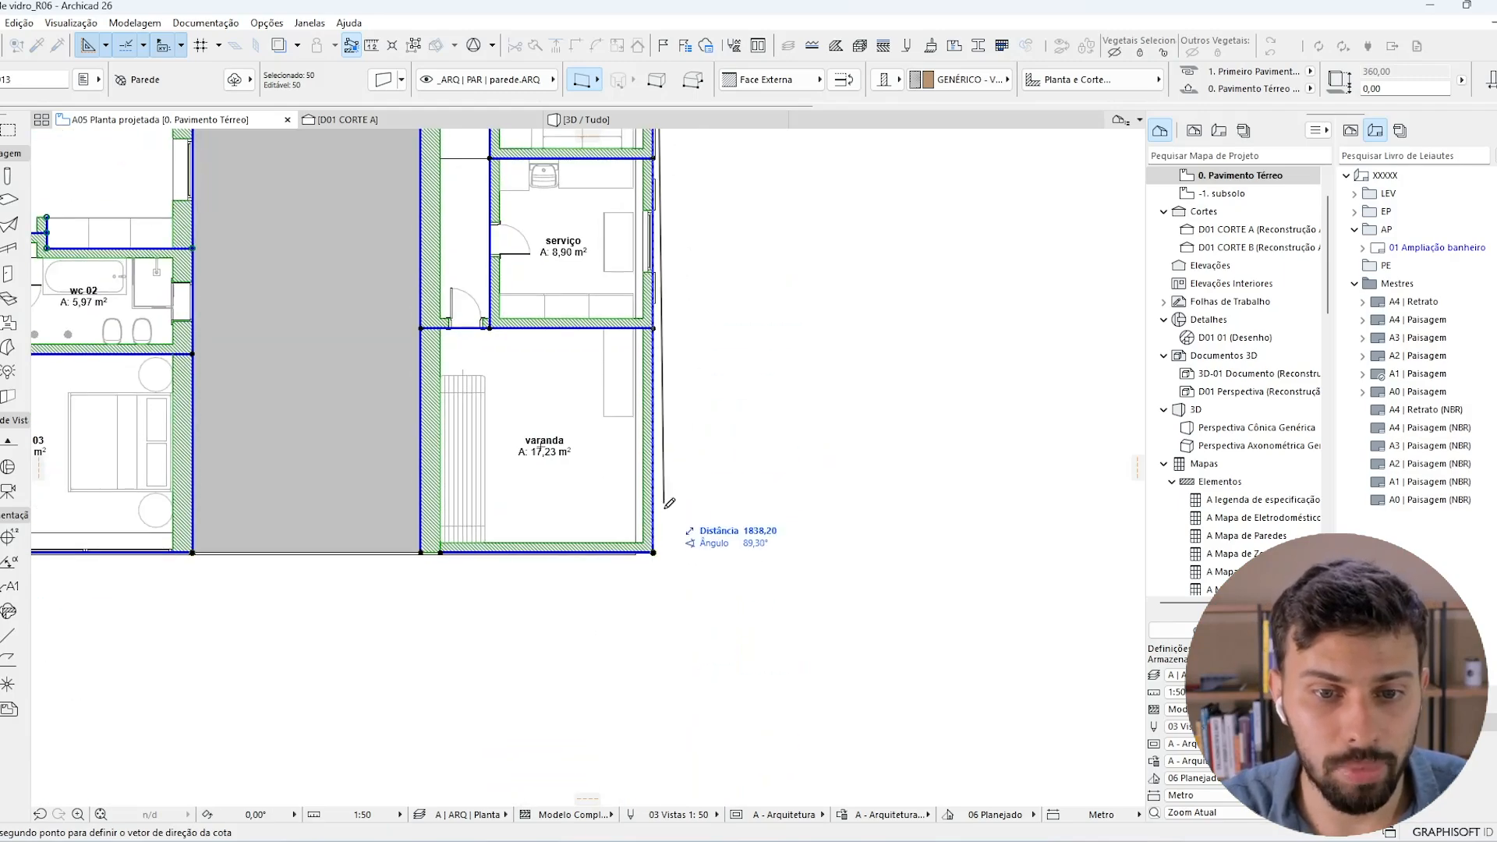
left_click(653, 552)
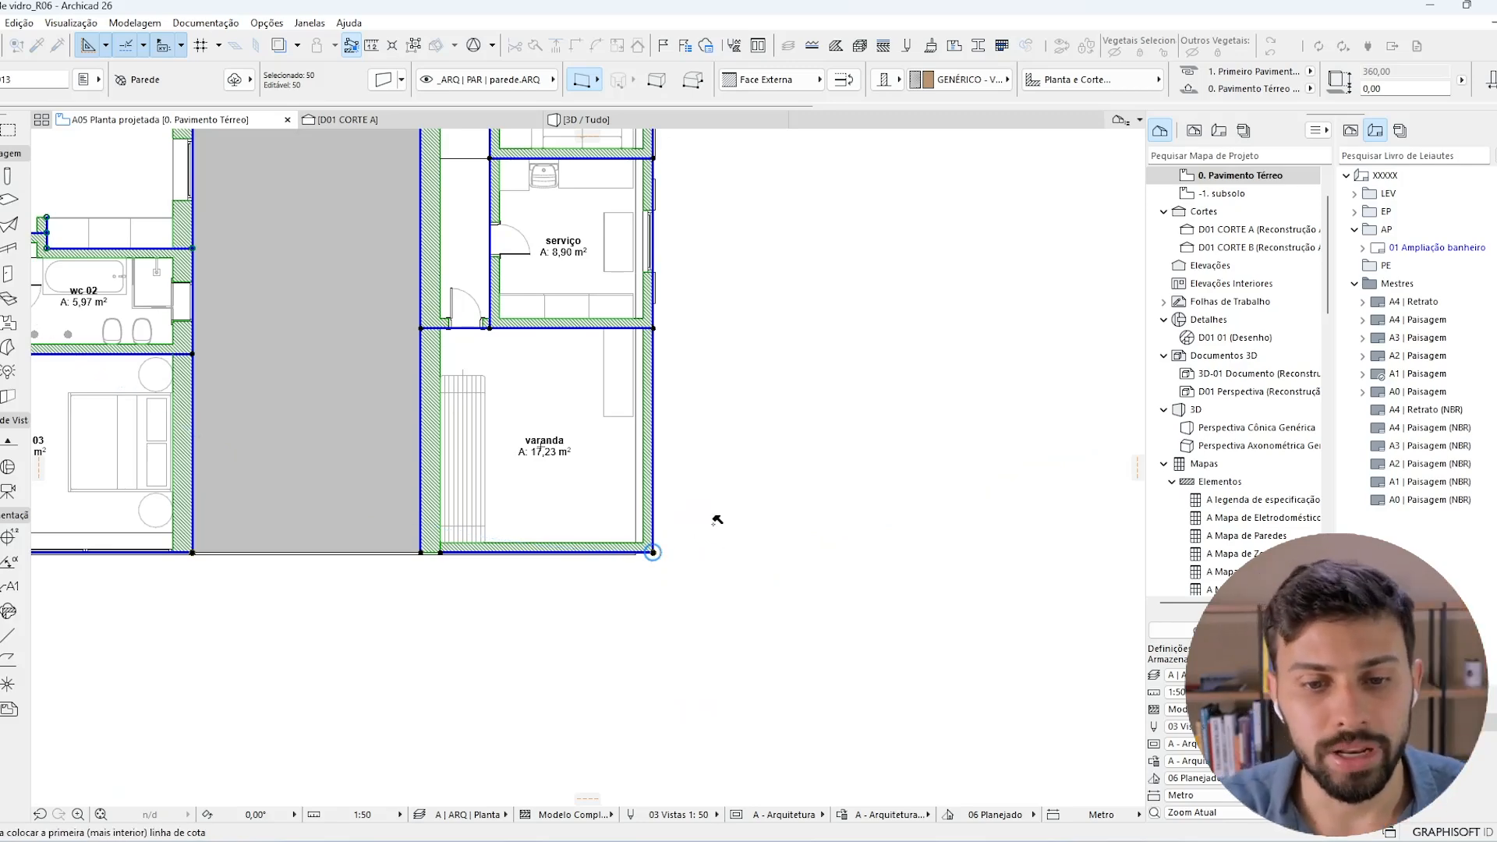
Place the automatic dimension lines just outside the right exterior wall, beside wc 03, and clear the wall selection.
scroll(715, 517, "down", 4)
scroll(733, 265, "down", 1)
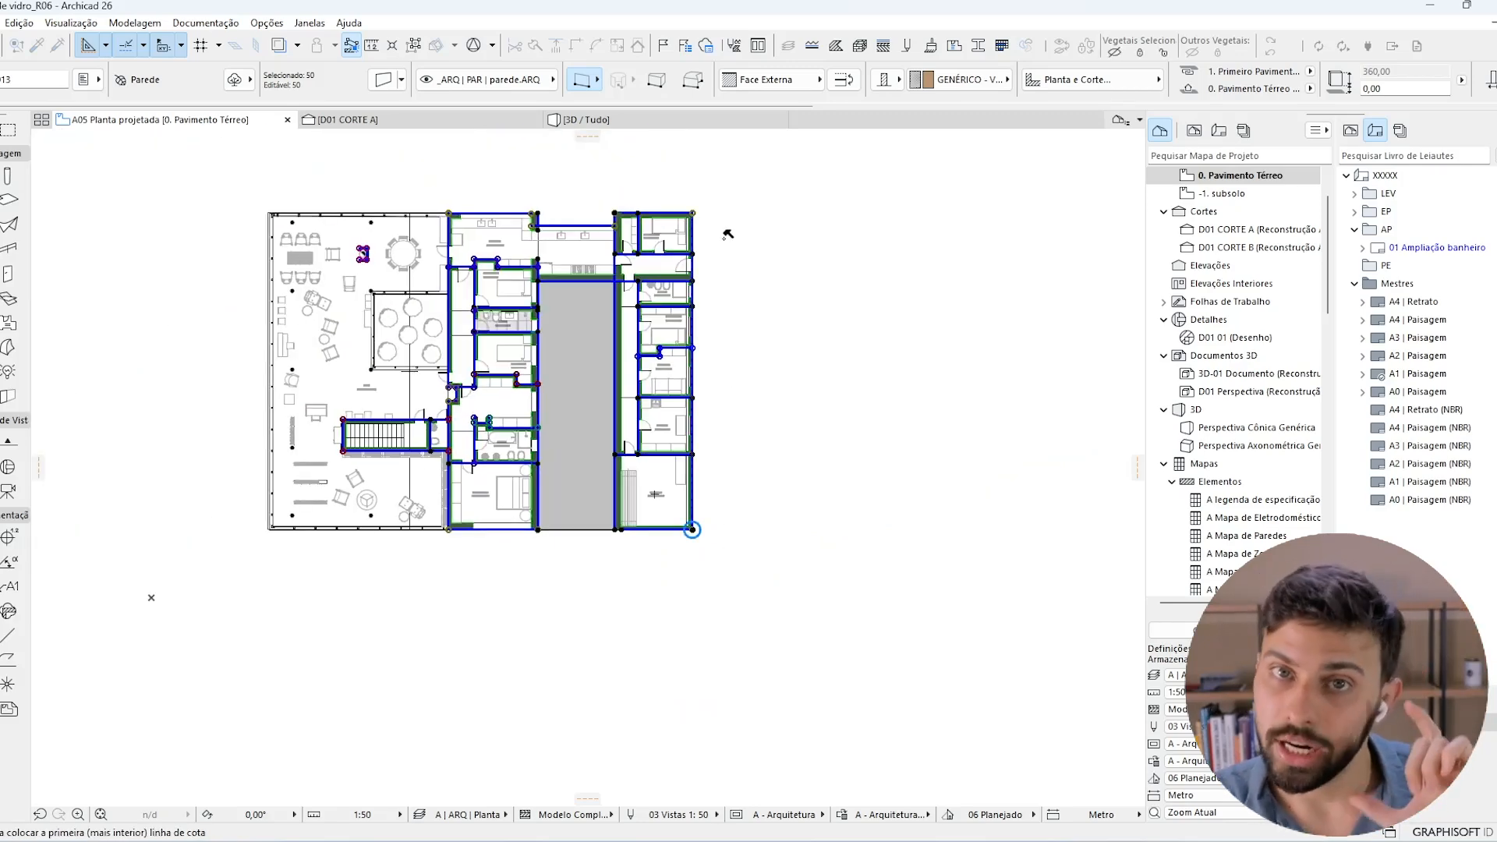
scroll(712, 286, "up", 4)
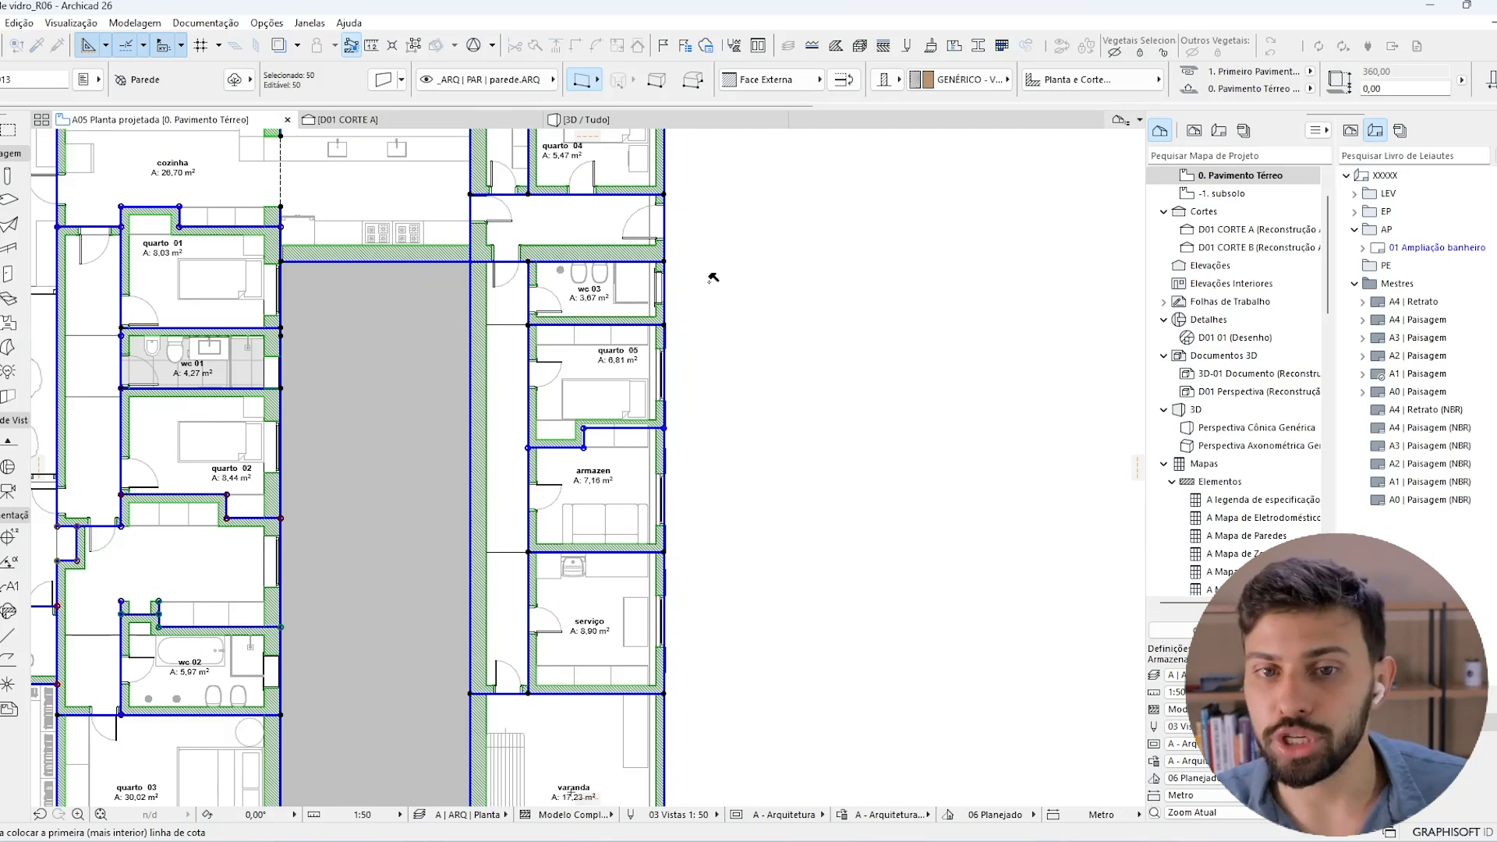
left_click(712, 278)
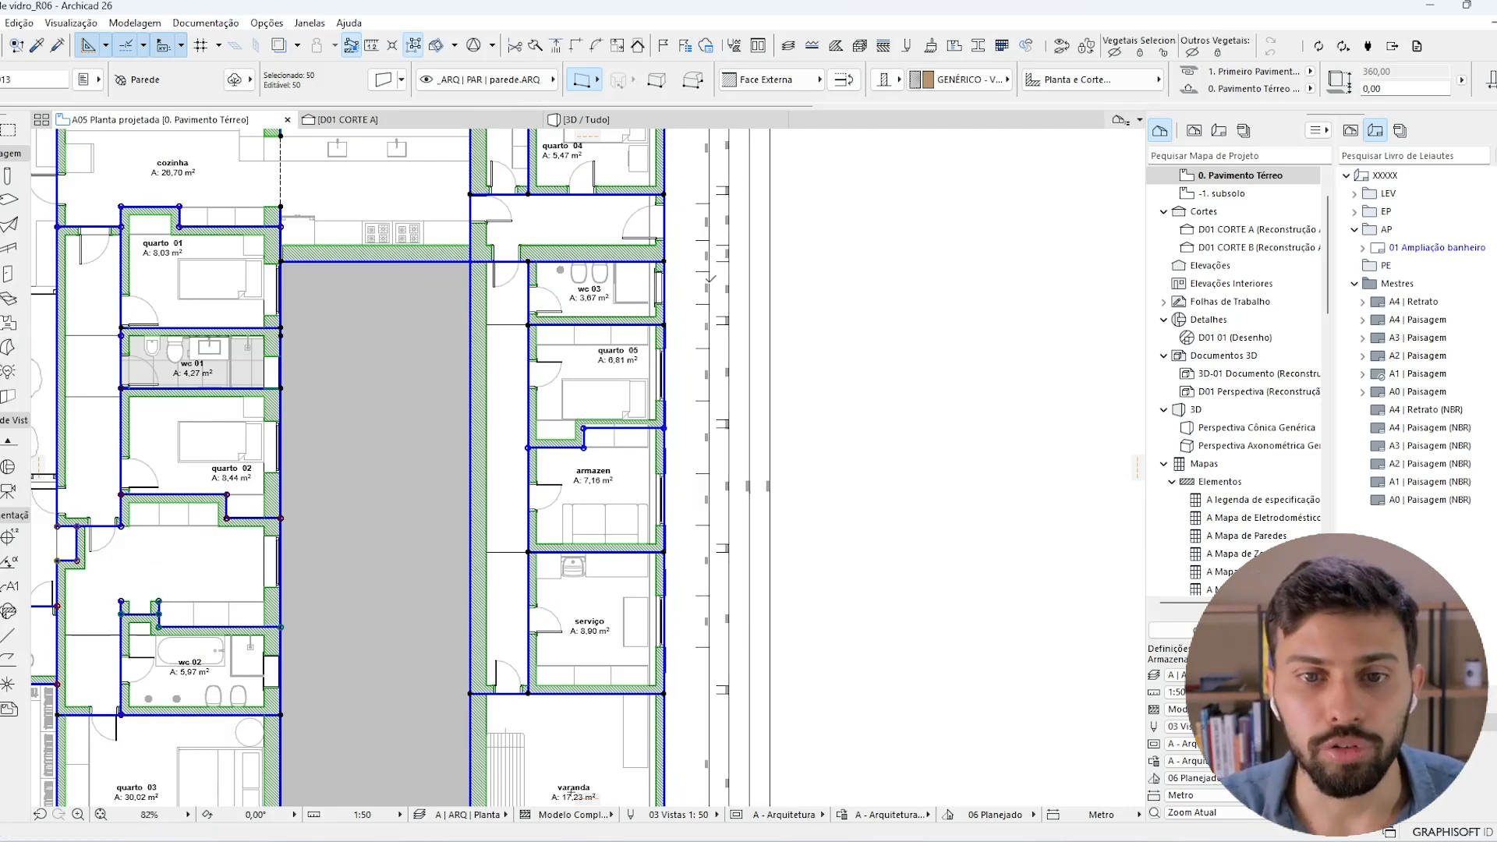
scroll(712, 278, "down", 5)
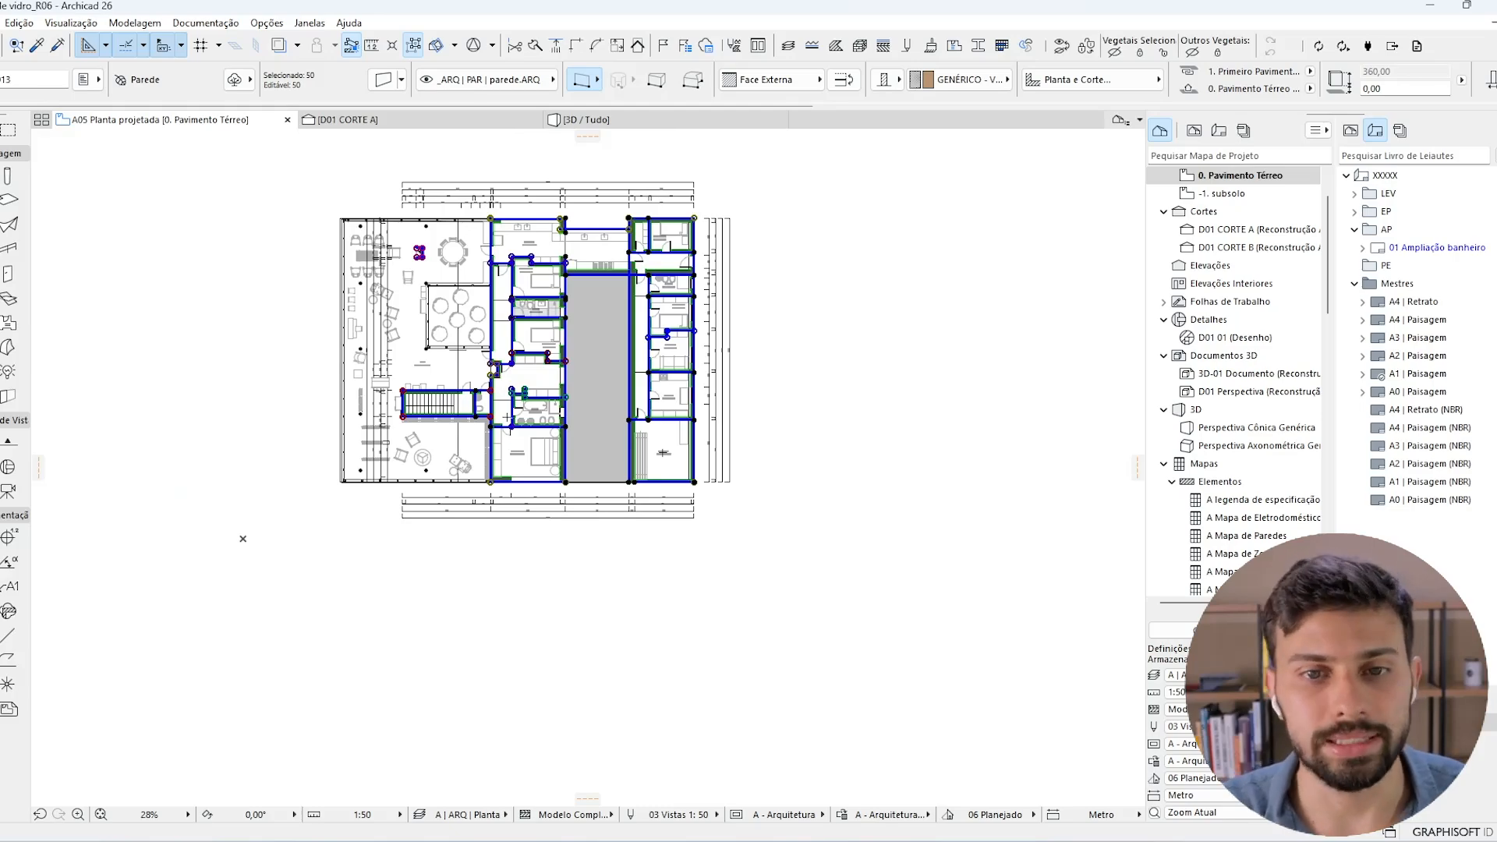
scroll(372, 249, "up", 5)
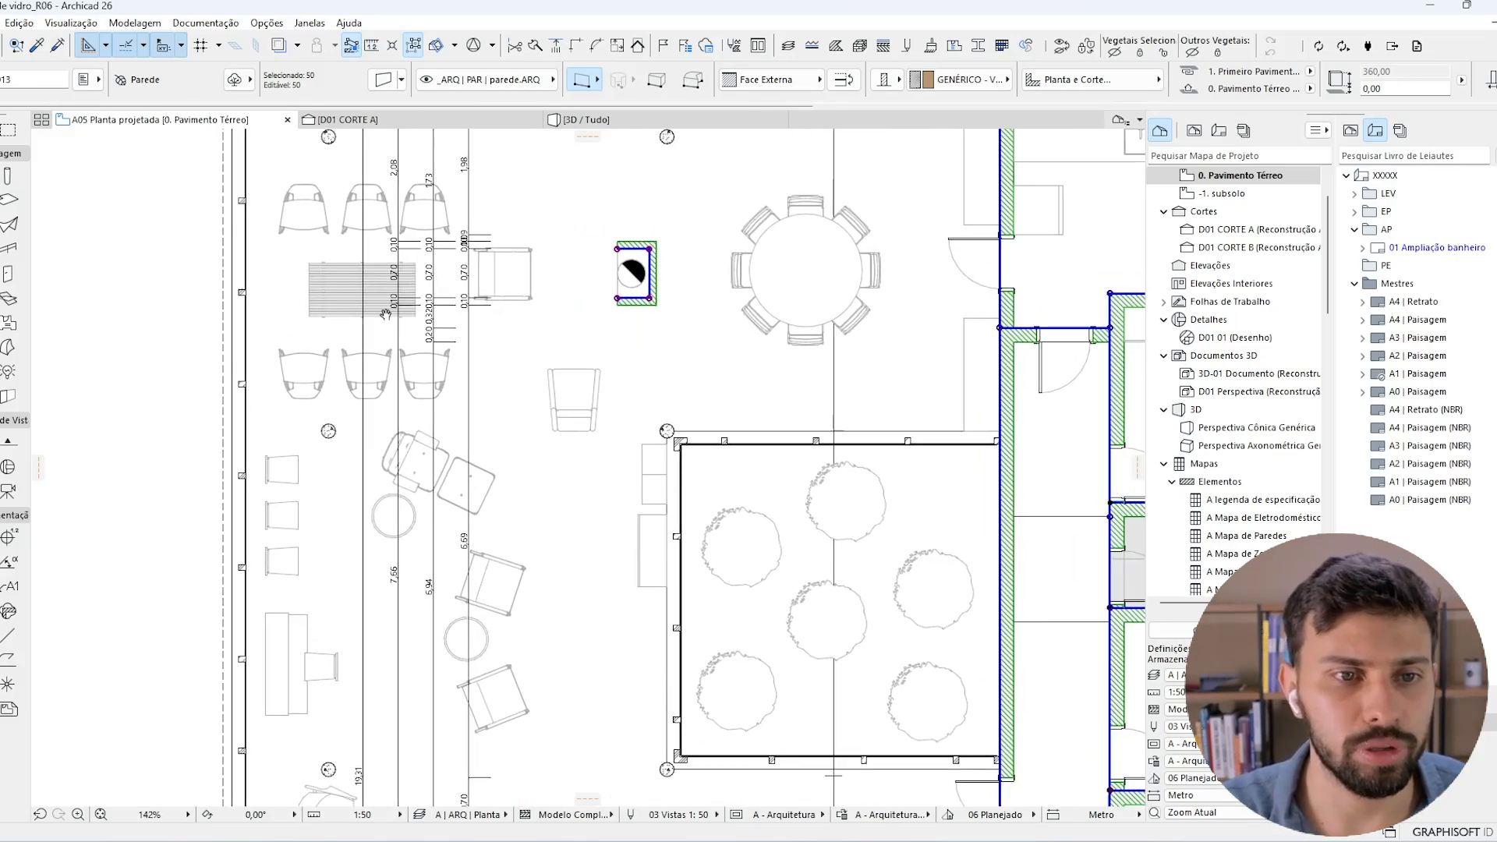
scroll(523, 475, "down", 1)
middle_click_drag(523, 476, 518, 300)
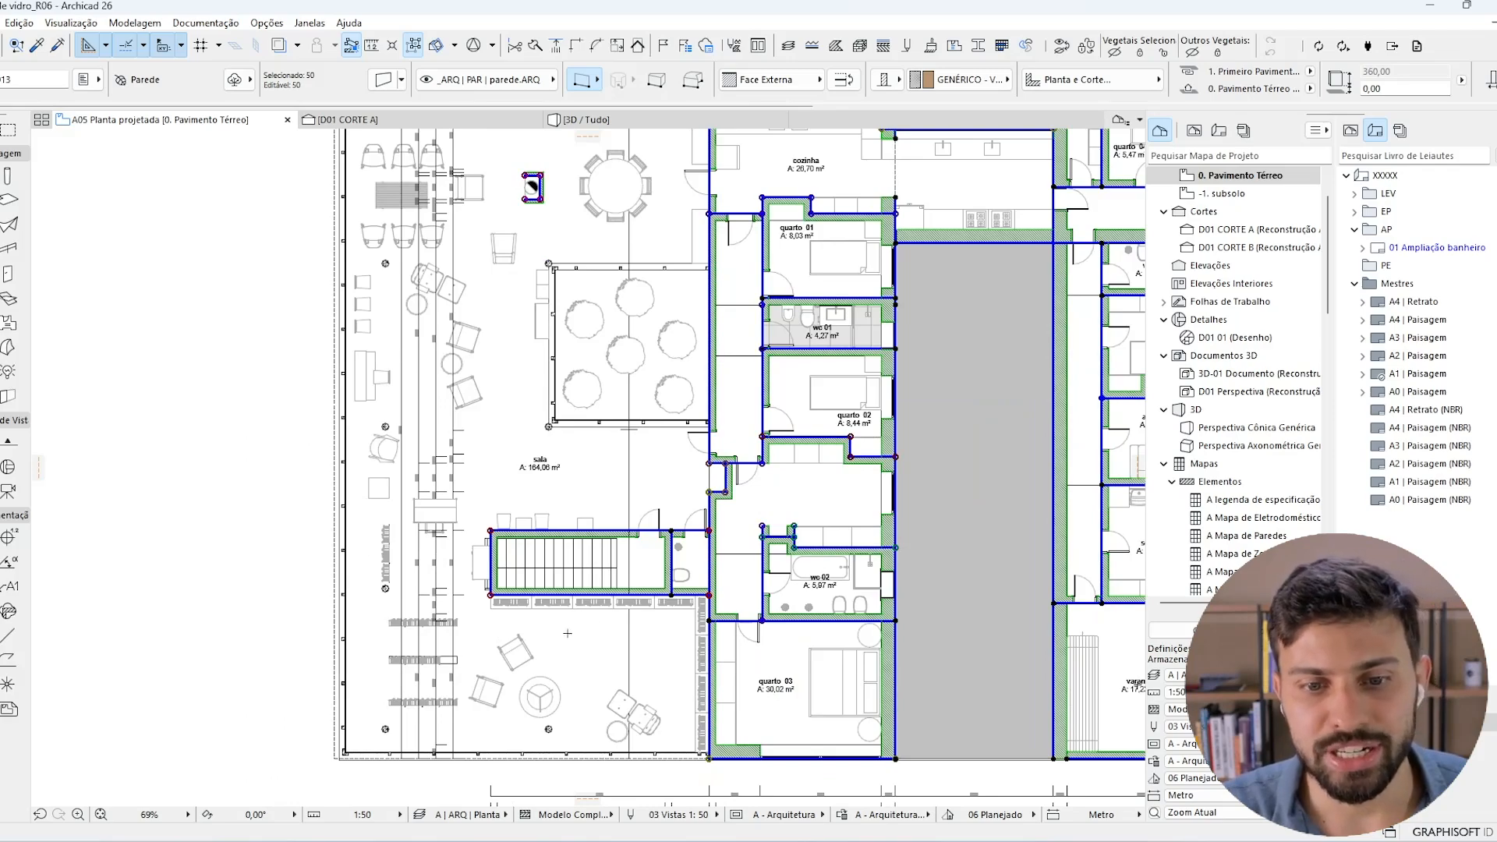
scroll(562, 359, "up", 1)
key("Escape")
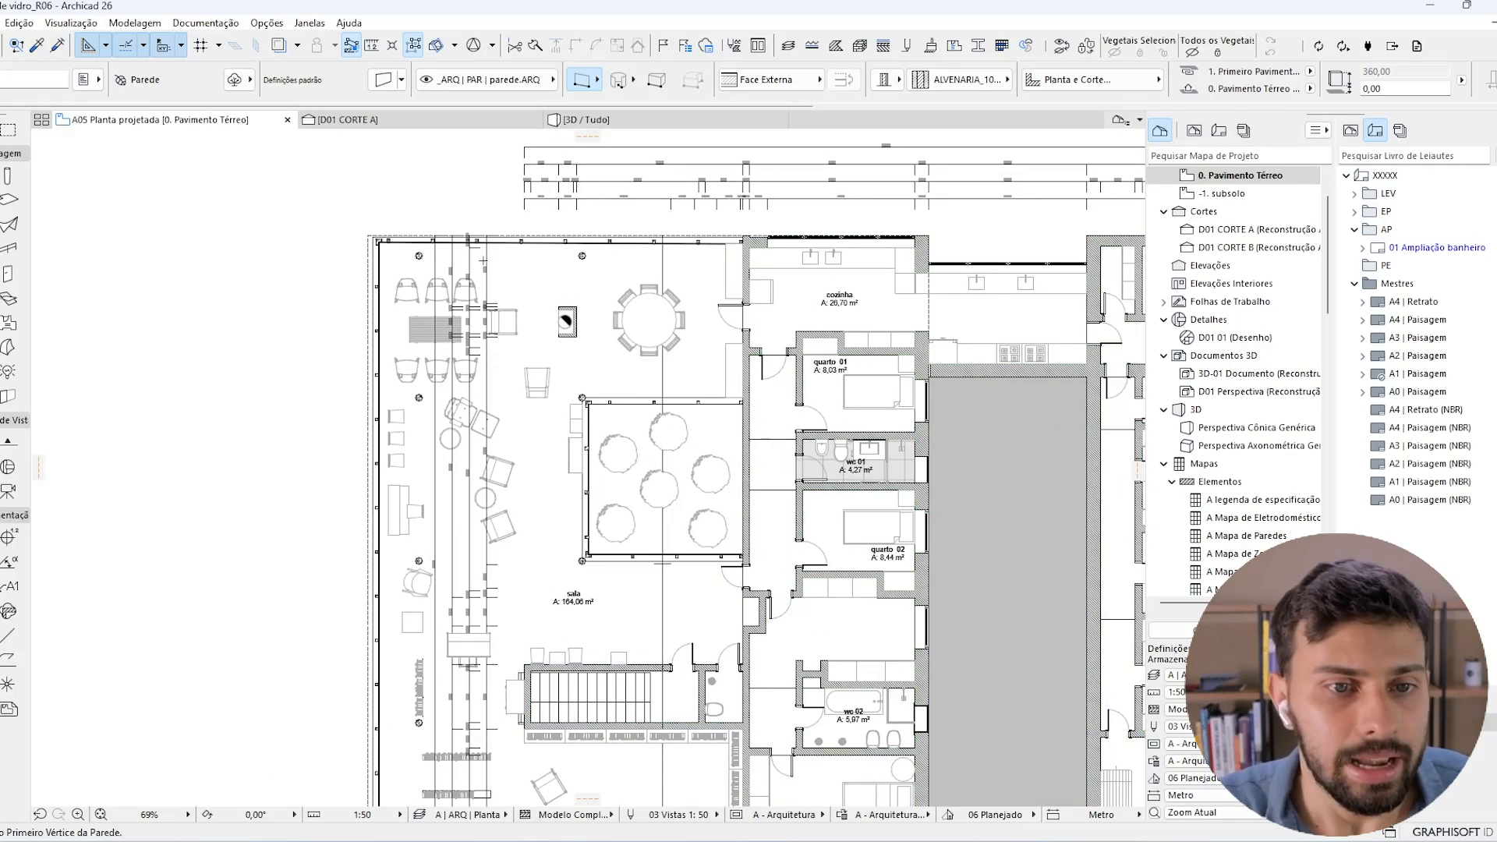
Move the four vertical dimension chains crossing sala to the outside of the left exterior wall and deselect them.
scroll(501, 248, "up", 3)
left_click(489, 244, "shift")
left_click(446, 248, "shift")
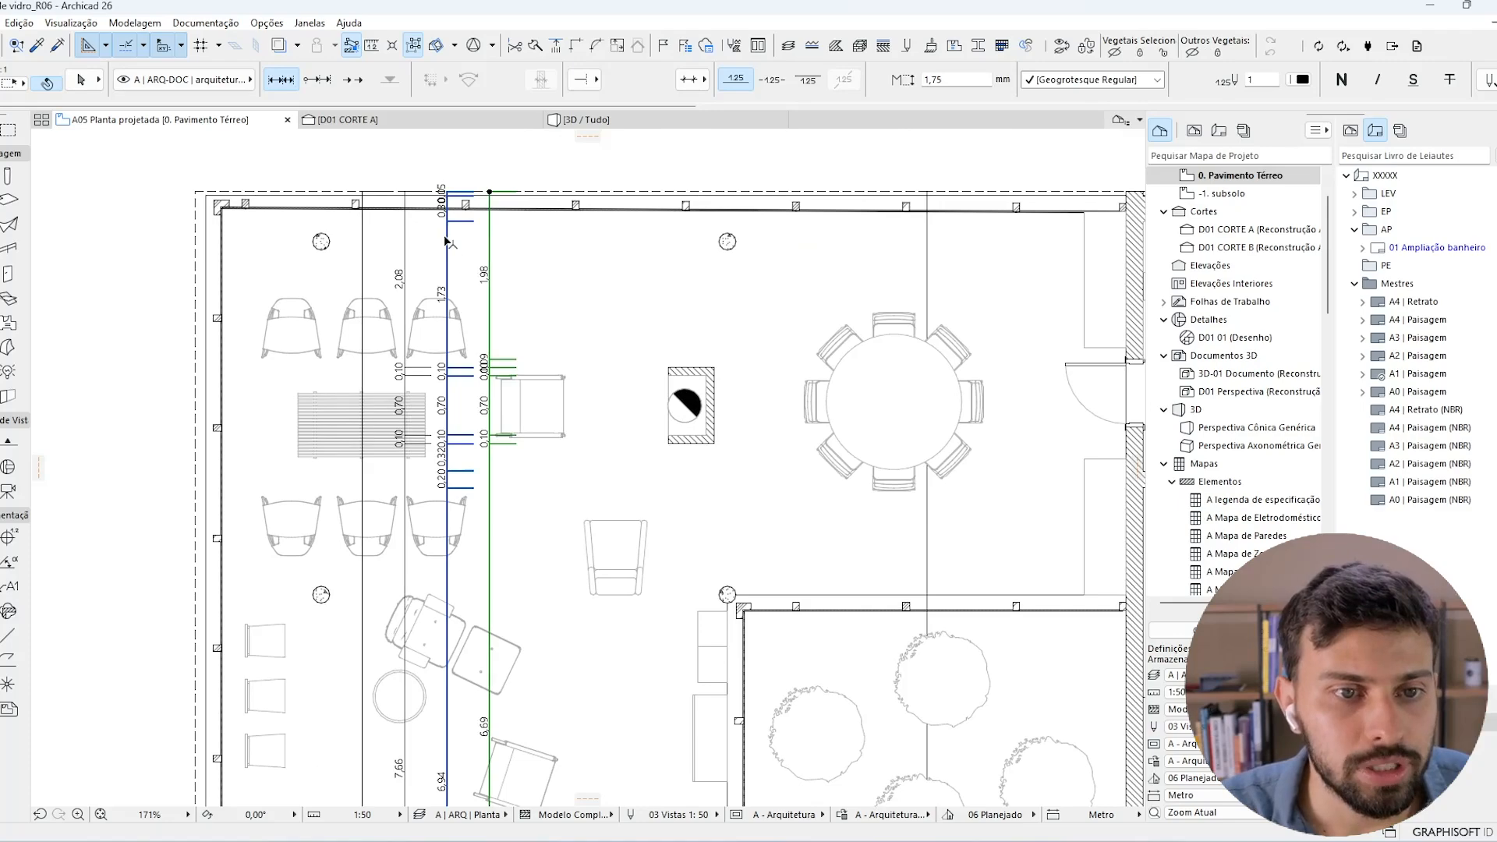
left_click(404, 245, "shift")
left_click(363, 247, "shift")
scroll(429, 262, "down", 3)
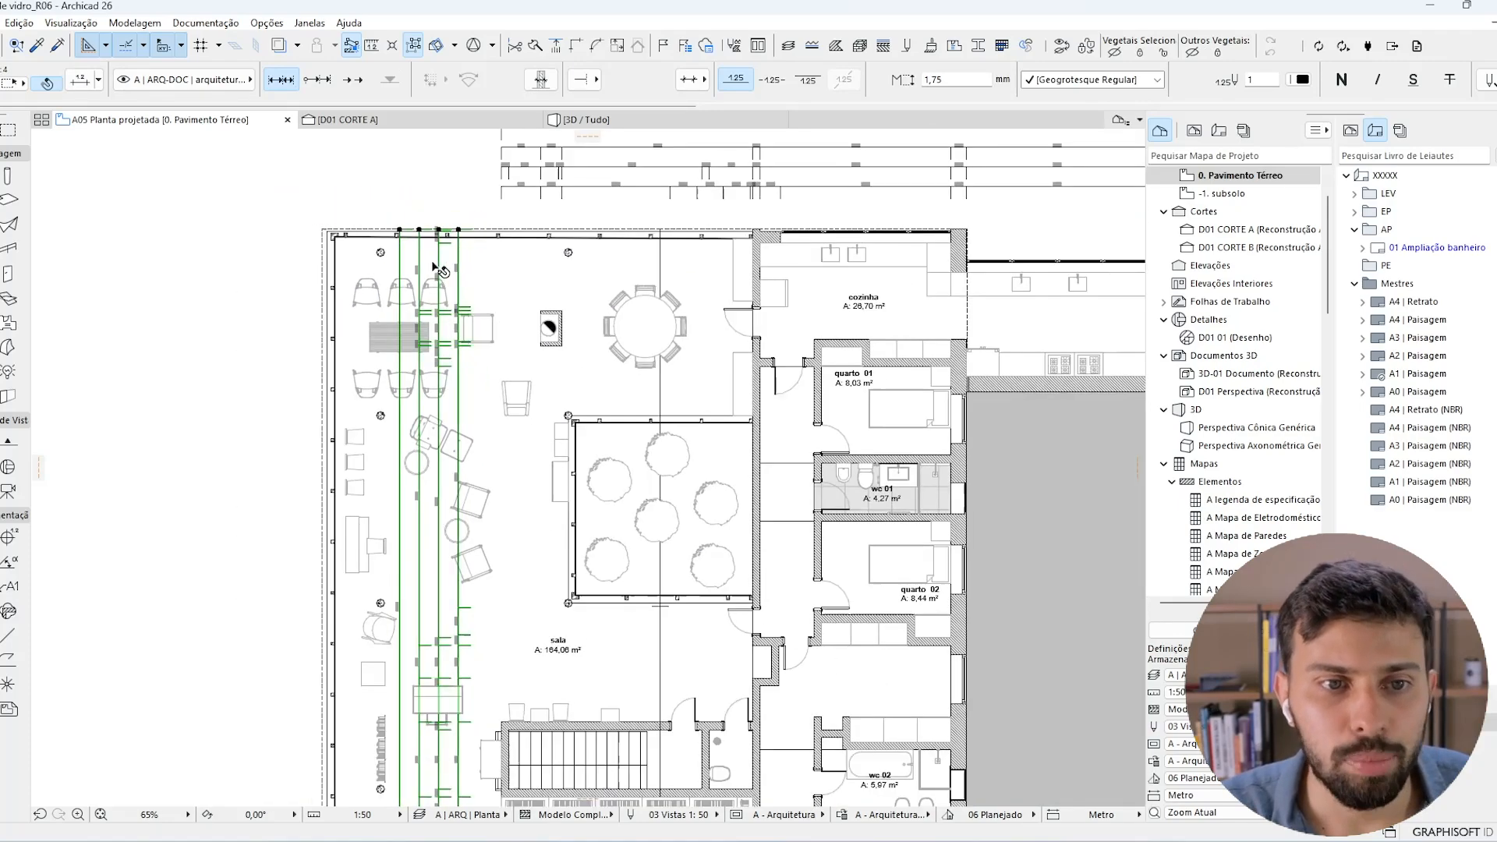
left_click_drag(508, 362, 383, 359)
key("Escape")
scroll(577, 398, "down", 4)
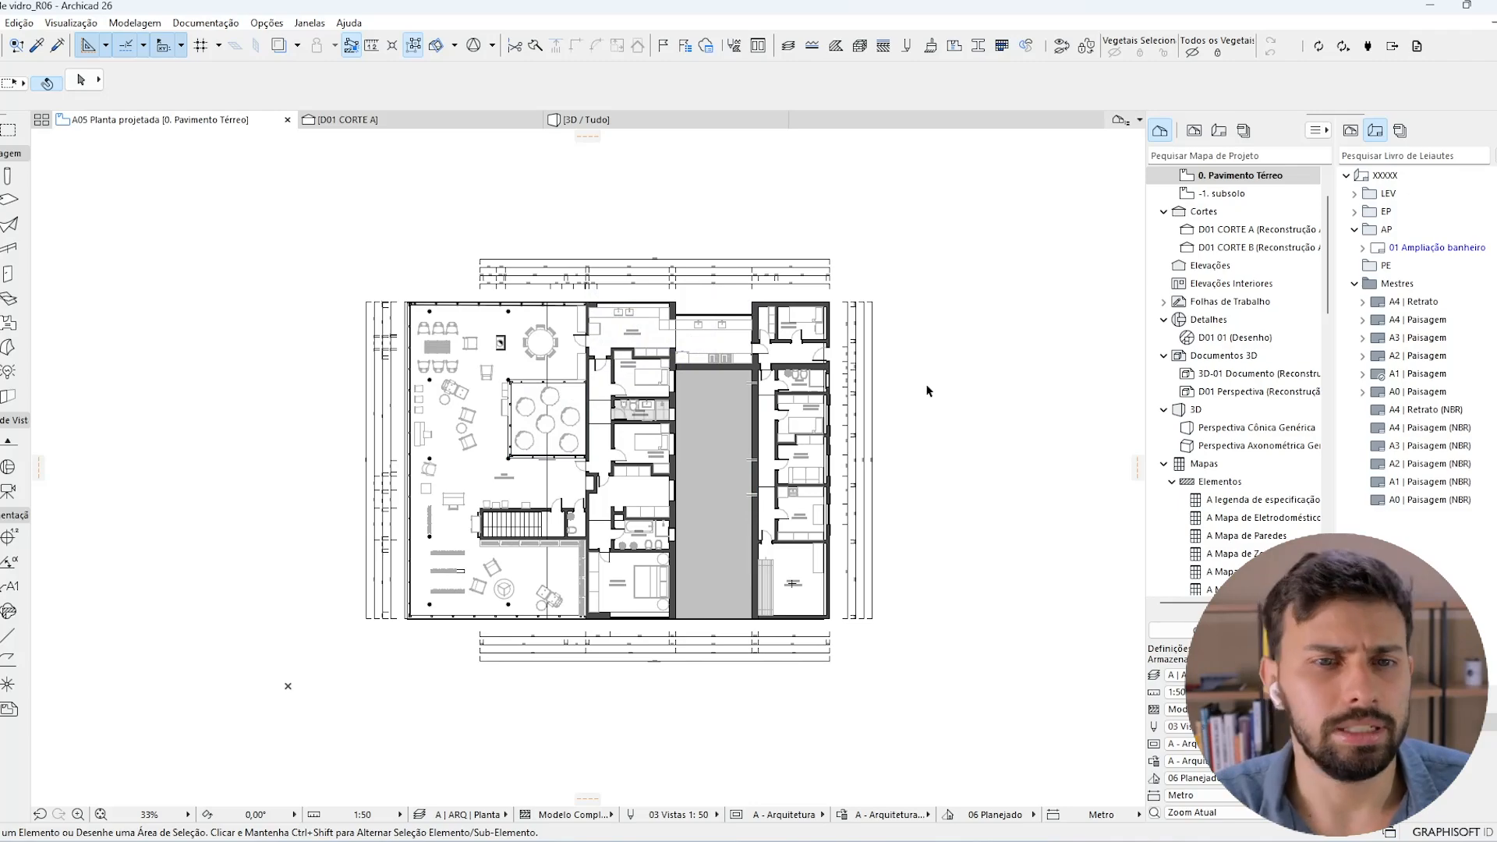
Examine the innermost horizontal dimension chain above the plan and the arrangement of the automatic dimensions around the building.
scroll(527, 289, "up", 8)
middle_click_drag(526, 289, 697, 351)
left_click(625, 308)
scroll(628, 314, "down", 3)
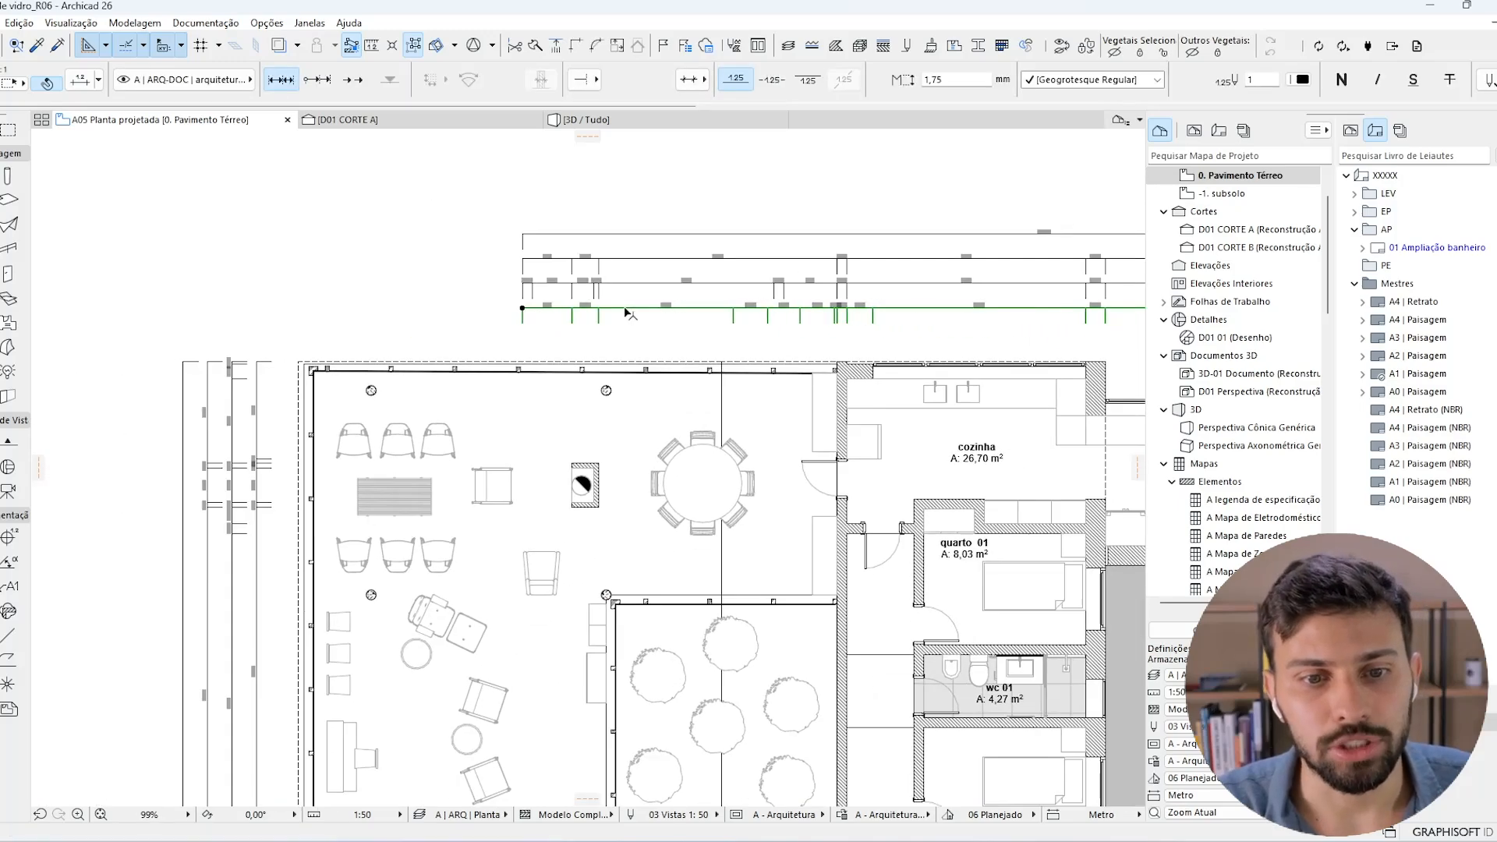
scroll(638, 468, "down", 2)
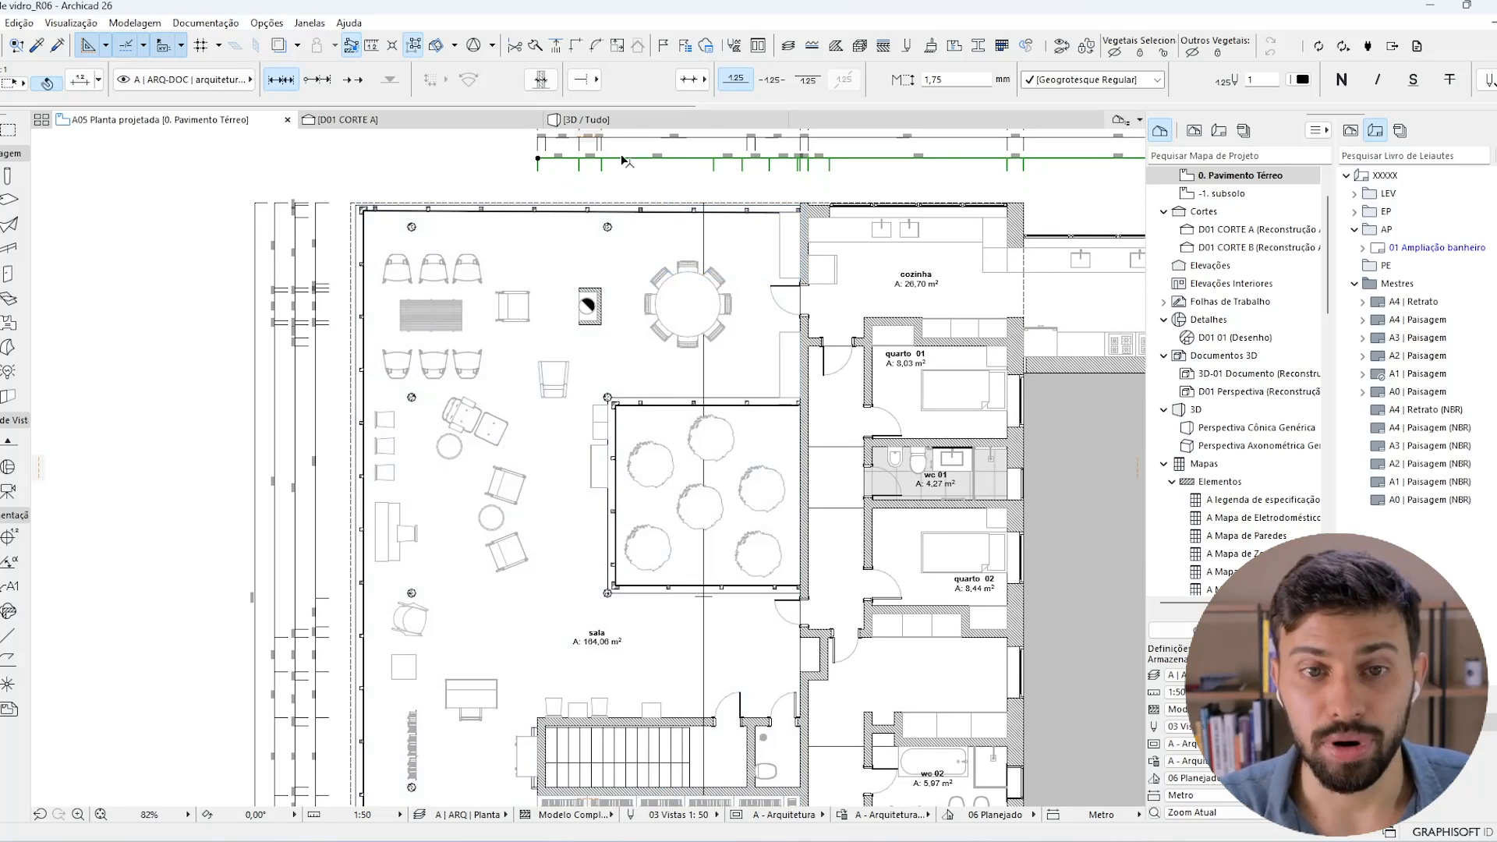
scroll(624, 166, "down", 3)
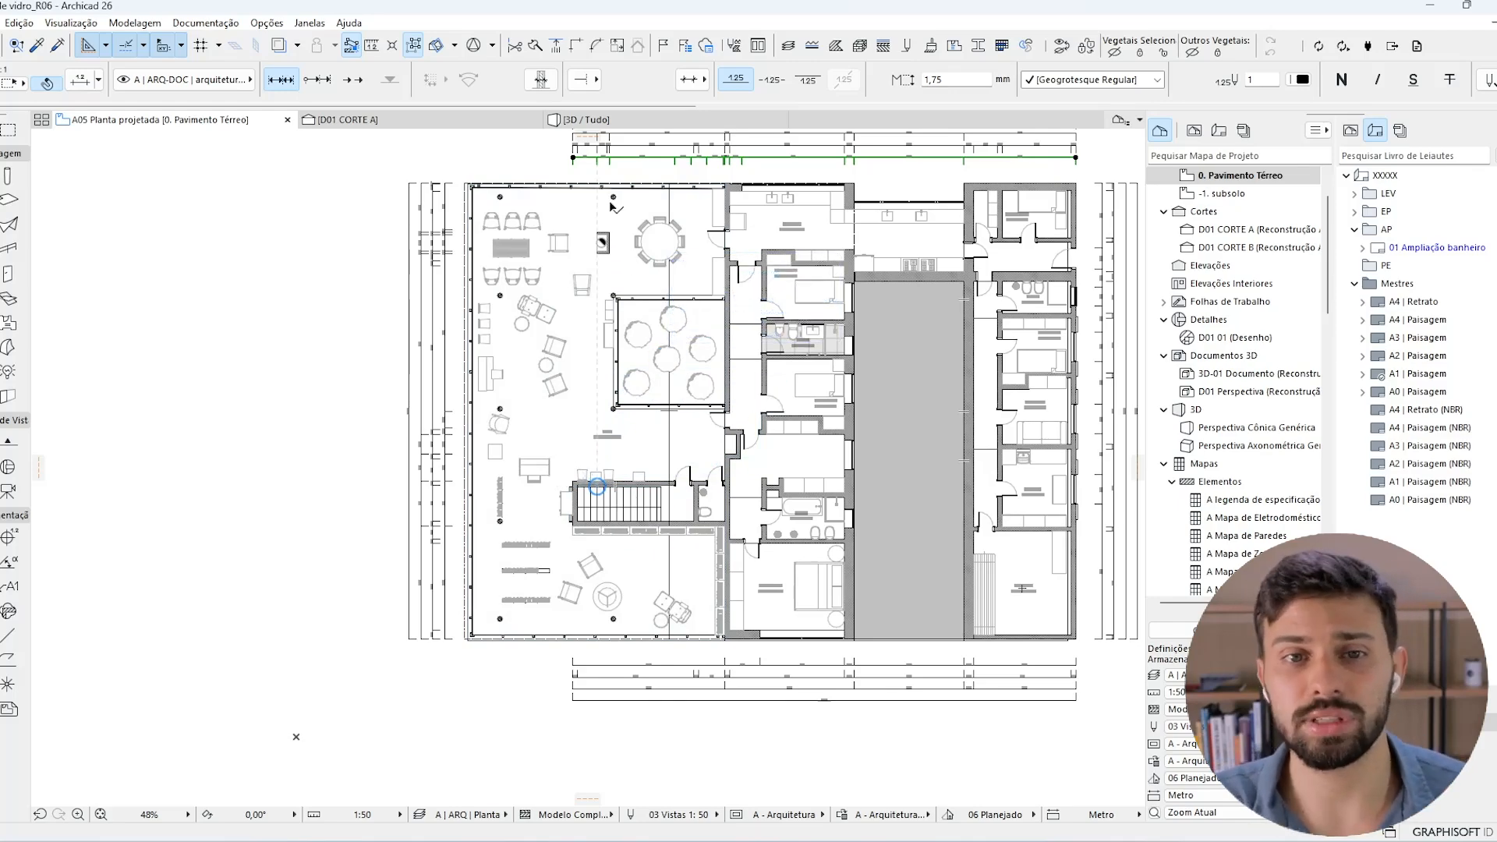
scroll(610, 256, "up", 5)
scroll(610, 255, "up", 3)
left_click(597, 247)
left_click(635, 248)
scroll(658, 244, "down", 2)
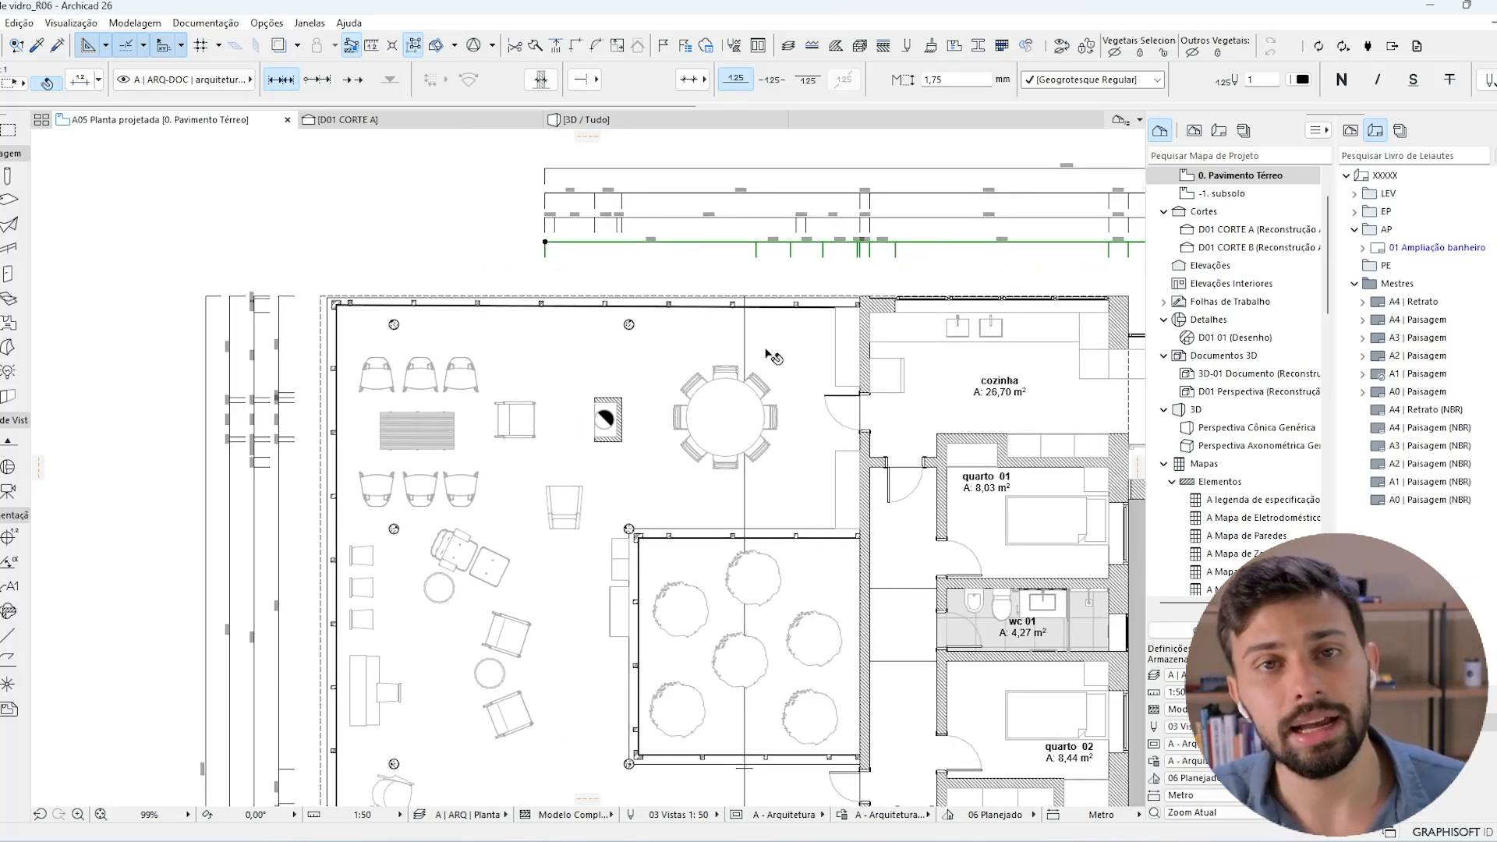
scroll(792, 331, "down", 5)
middle_click_drag(871, 326, 809, 289)
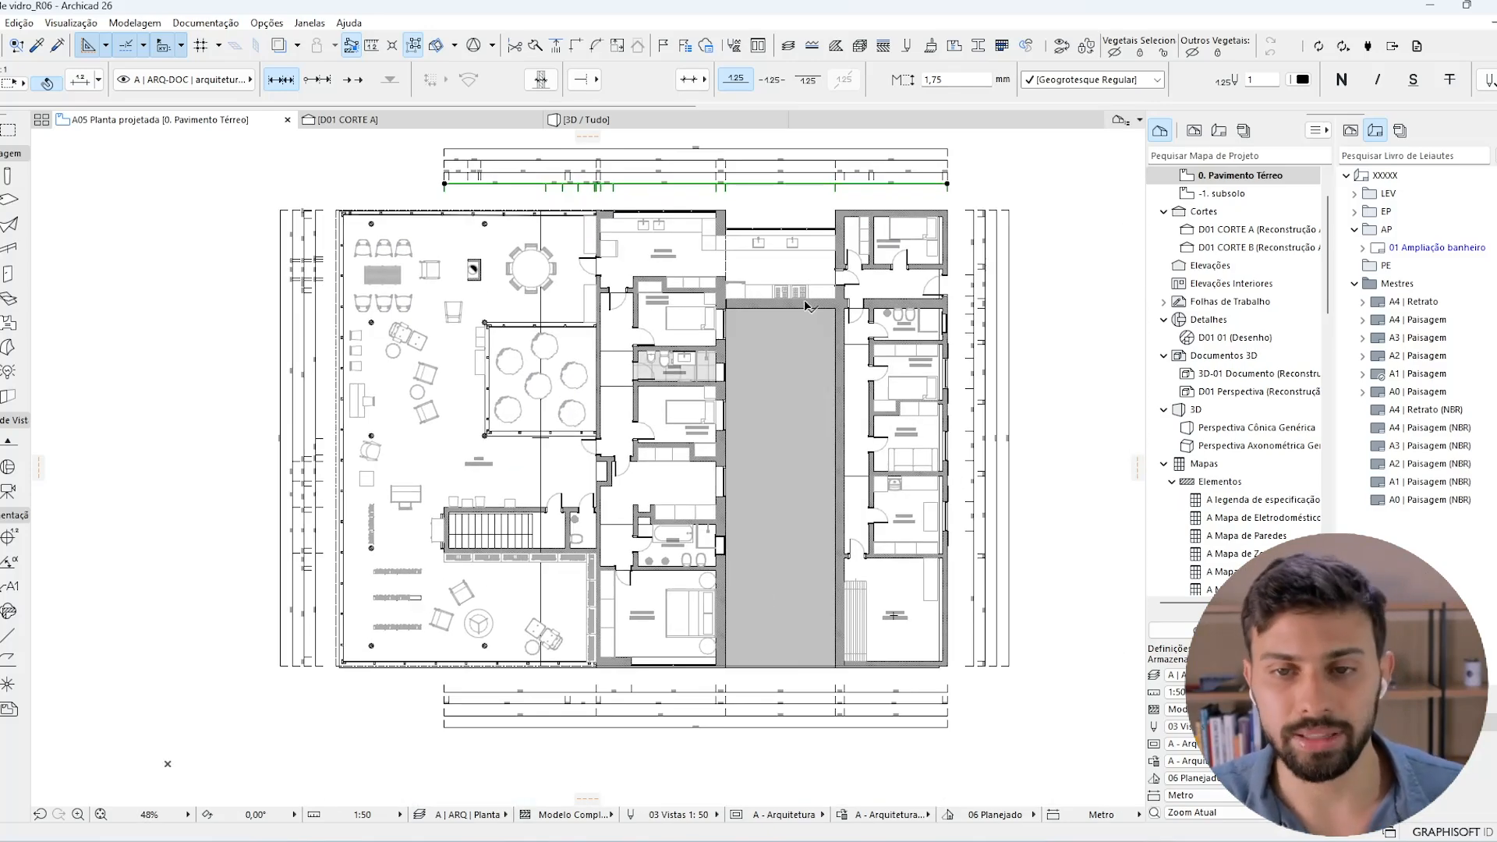
left_click(1014, 372)
middle_click_drag(1031, 379, 981, 395)
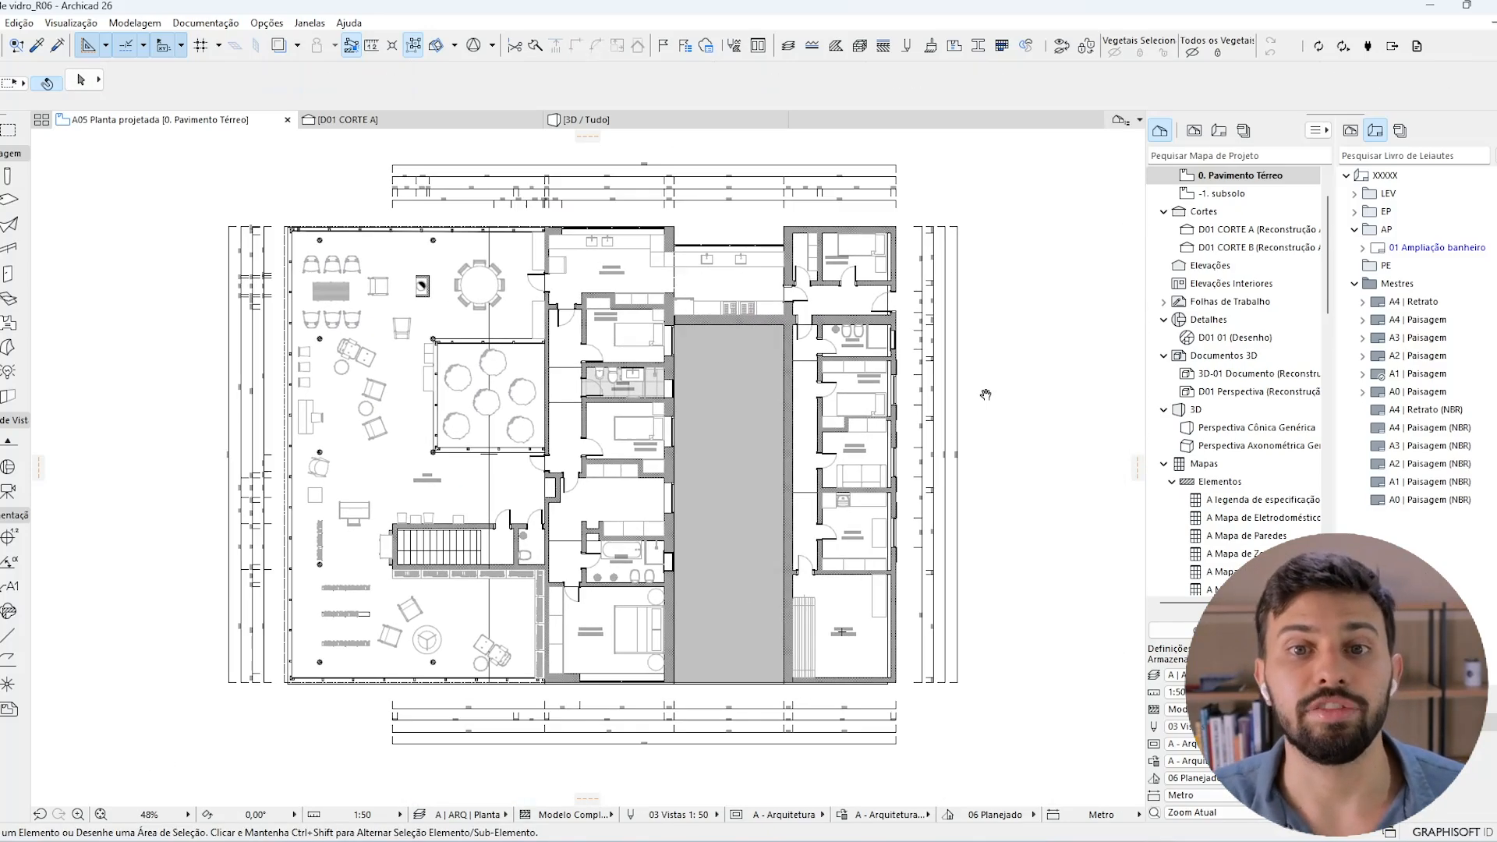